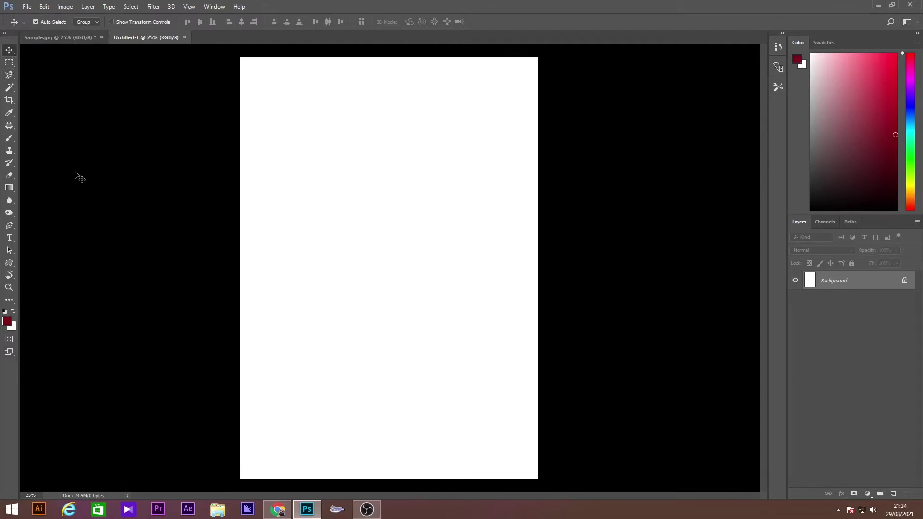
# Close the blank Untitled-1 document so only Sample.jpg remains open.
pyautogui.click(214, 7)
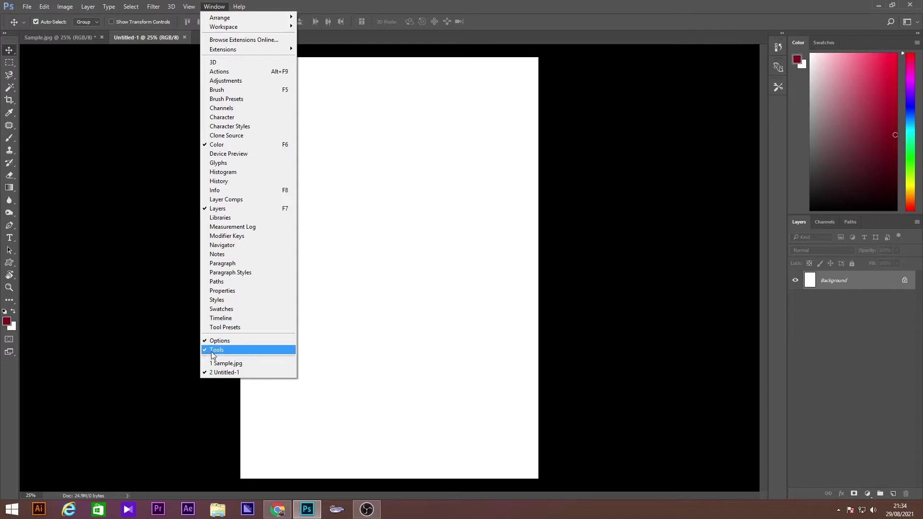
pyautogui.click(59, 100)
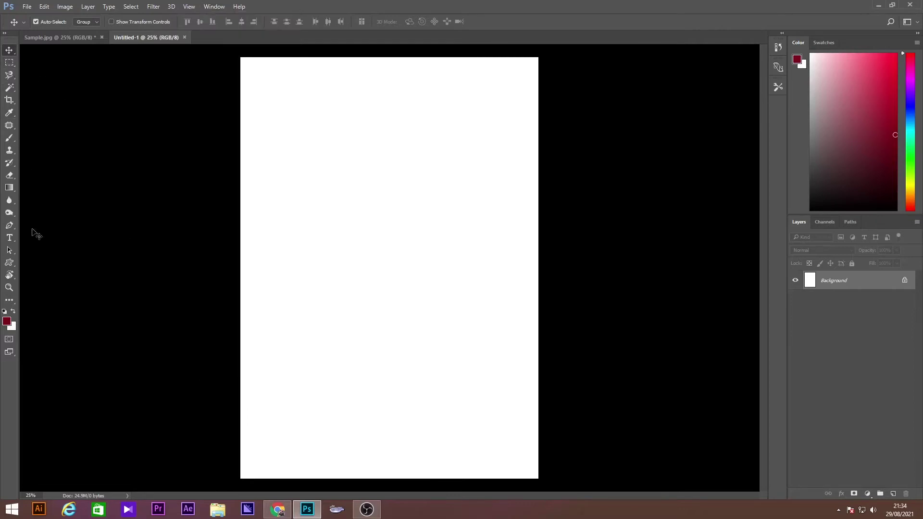
pyautogui.click(186, 37)
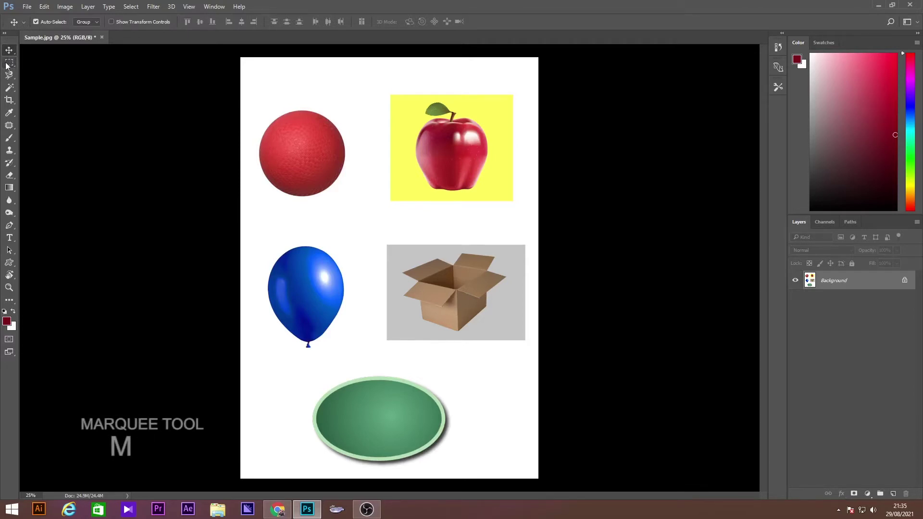
# Bring up the Marquee tool flyout showing the selection shapes.
pyautogui.click(6, 66)
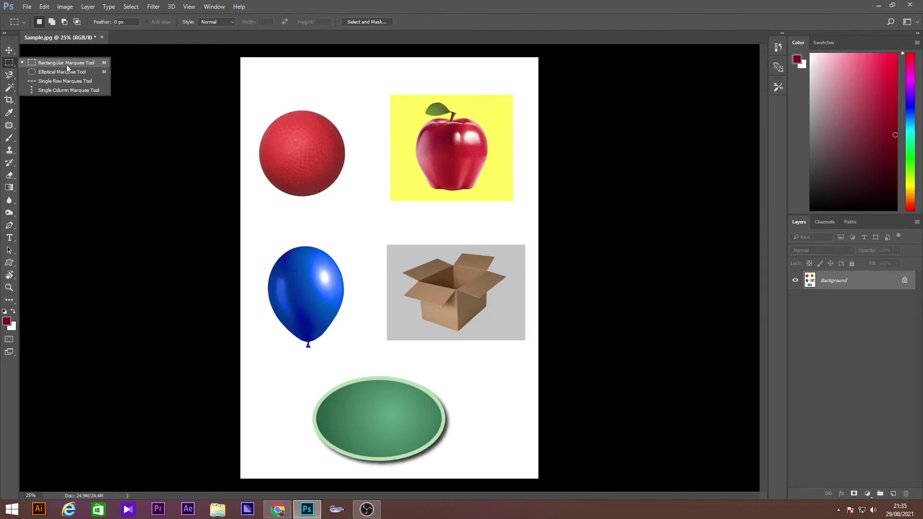
# Draw a rectangular marquee around the apple and its yellow square, zoomed in.
pyautogui.click(67, 65)
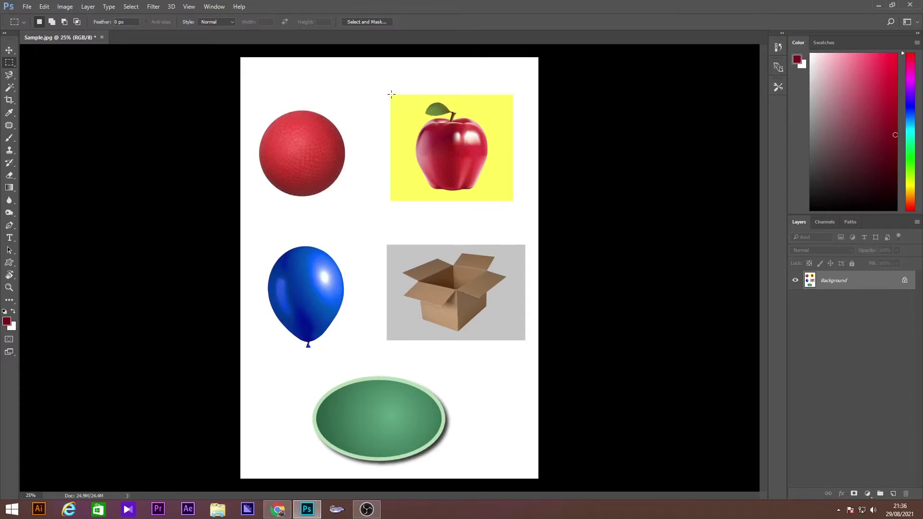
pyautogui.moveTo(415, 117); pyautogui.dragTo(513, 202)
pyautogui.moveTo(389, 92); pyautogui.dragTo(522, 212)
pyautogui.click(522, 212)
pyautogui.hotkey('ctrl', '+')
pyautogui.hotkey('ctrl', '+')
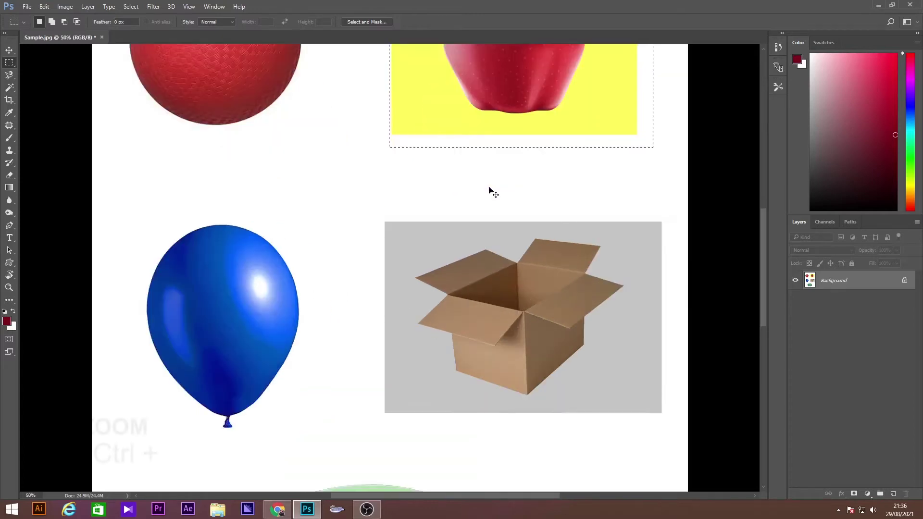
pyautogui.hotkey('ctrl', '+')
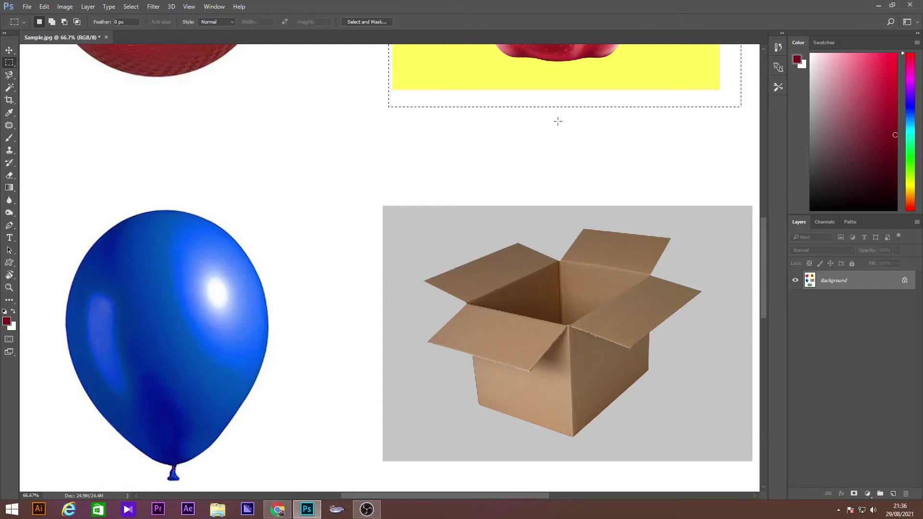
pyautogui.moveTo(576, 92); pyautogui.dragTo(476, 352)
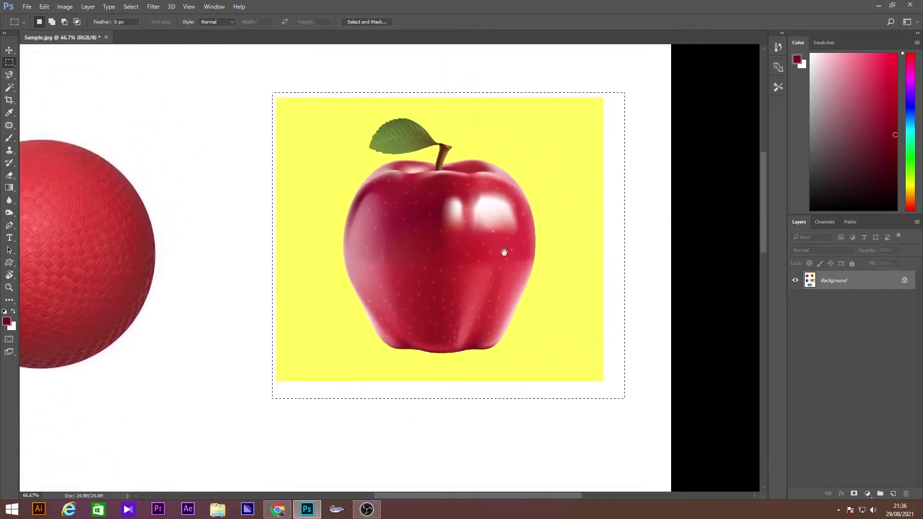
pyautogui.moveTo(504, 252); pyautogui.dragTo(463, 269)
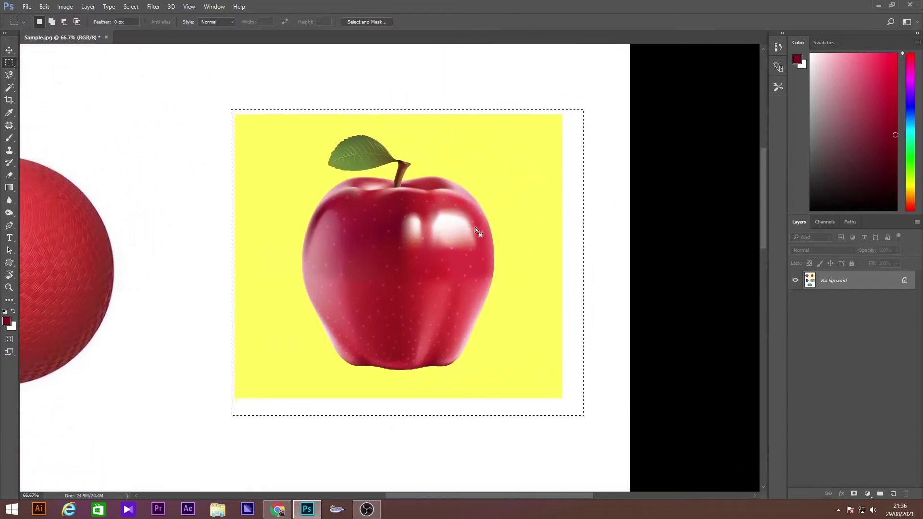
# Transform the selection to fit the apple's yellow square, then copy it to Layer 1.
pyautogui.rightClick(504, 173)
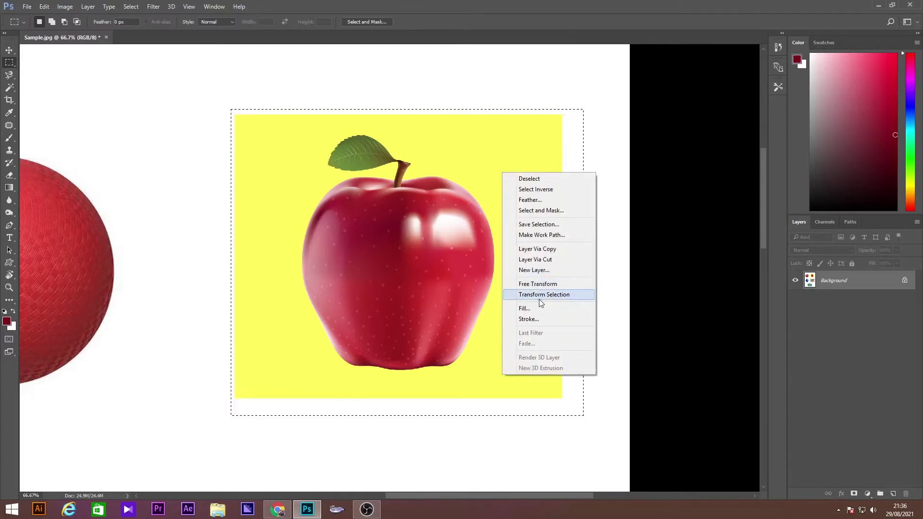
pyautogui.click(541, 296)
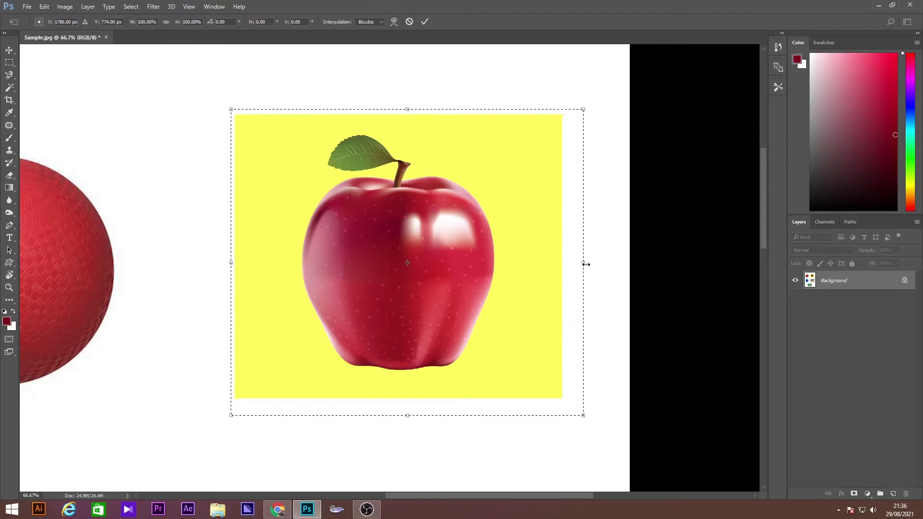
pyautogui.moveTo(586, 265); pyautogui.dragTo(565, 265)
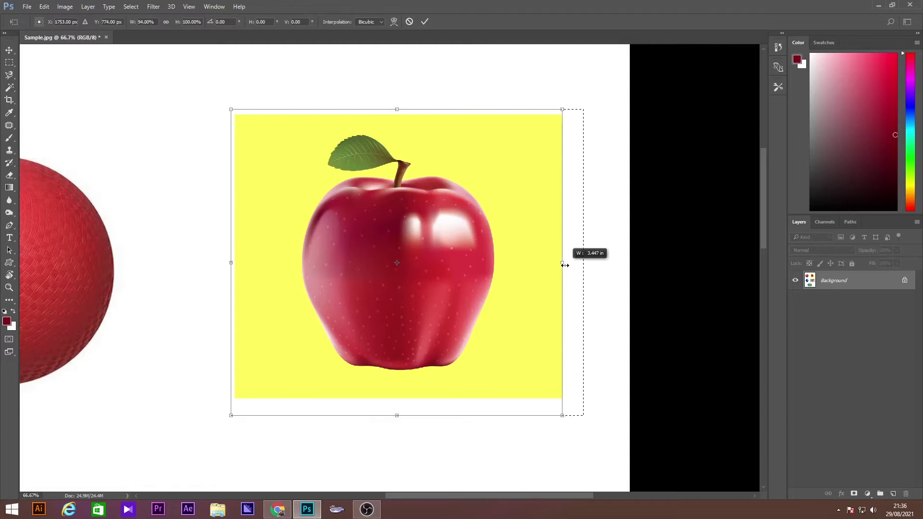
pyautogui.moveTo(397, 109); pyautogui.dragTo(394, 115)
pyautogui.moveTo(228, 265); pyautogui.dragTo(237, 265)
pyautogui.moveTo(401, 415); pyautogui.dragTo(401, 398)
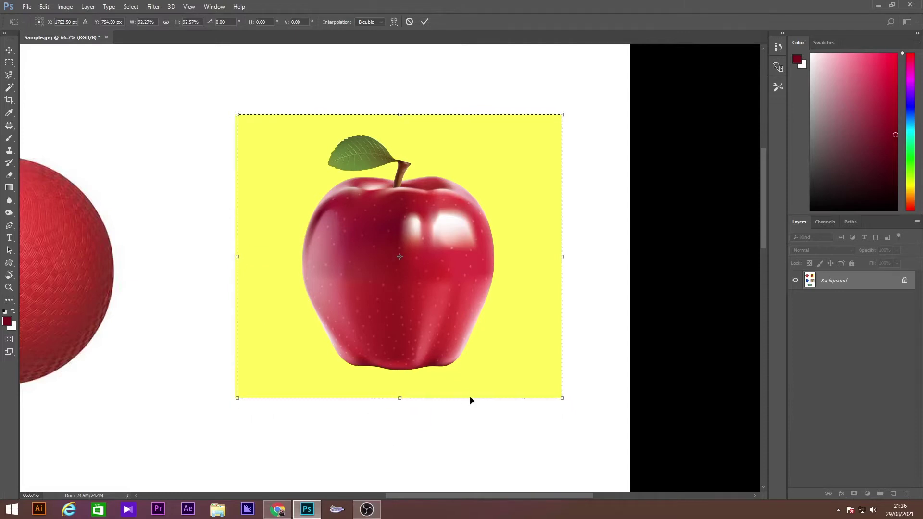
pyautogui.press('Return')
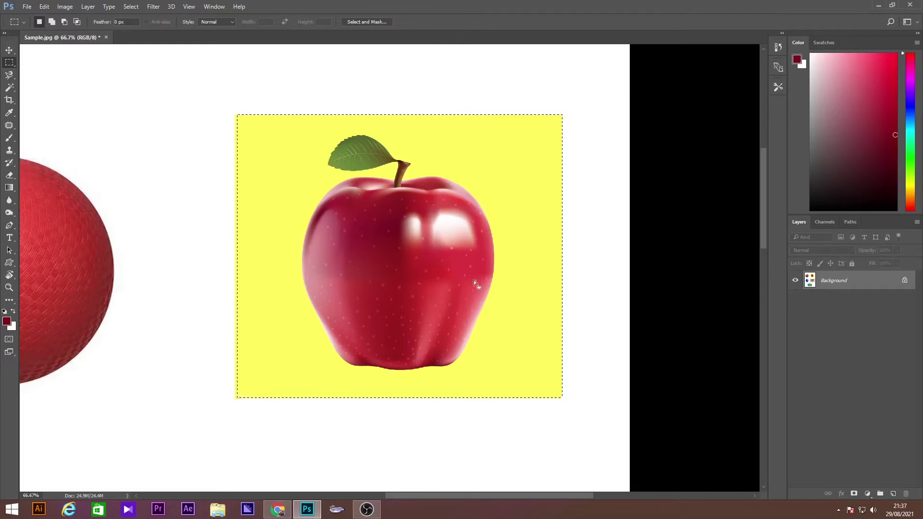
pyautogui.hotkey('ctrl', 'j')
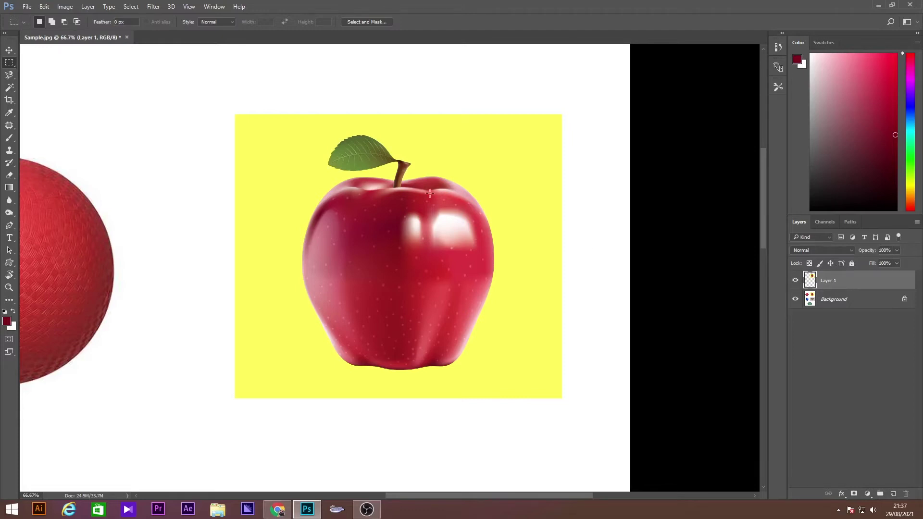
# Draw several practice rectangular selections over the apple.
pyautogui.moveTo(307, 186); pyautogui.dragTo(441, 309)
pyautogui.moveTo(311, 190); pyautogui.dragTo(440, 324)
pyautogui.moveTo(299, 212); pyautogui.dragTo(444, 333)
pyautogui.moveTo(340, 258); pyautogui.dragTo(325, 230)
# Deselect, drag the copied apple layer up and left, then delete it.
pyautogui.click(9, 50)
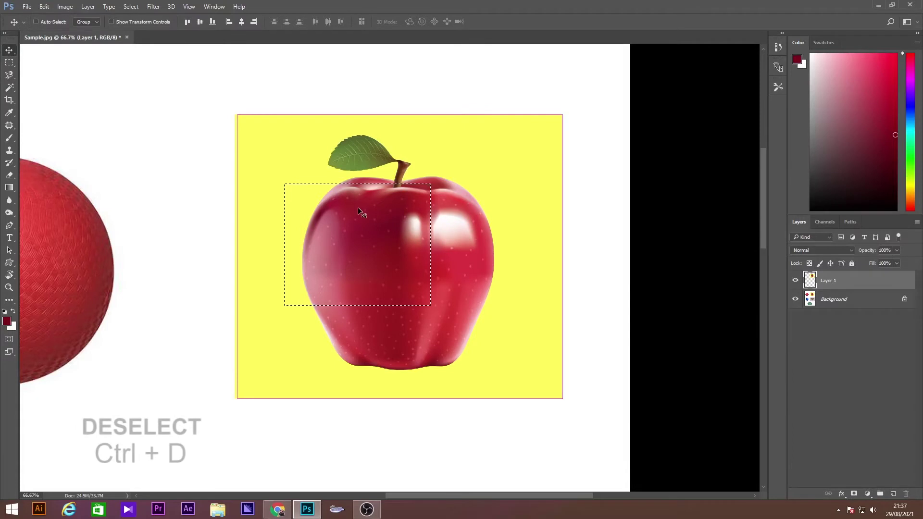
pyautogui.hotkey('ctrl', 'd')
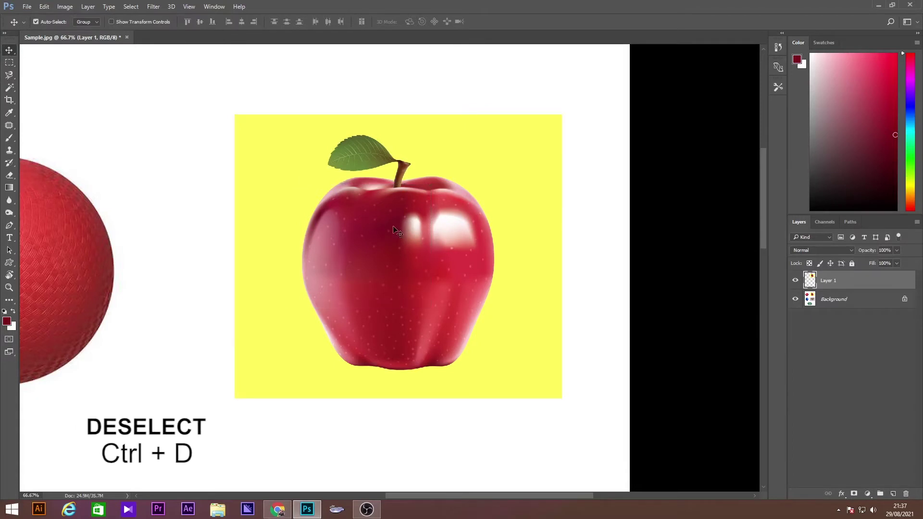
pyautogui.moveTo(430, 247)
pyautogui.mouseDown()
pyautogui.moveTo(276, 217)
pyautogui.moveTo(245, 242)
pyautogui.moveTo(301, 224)
pyautogui.moveTo(308, 255)
pyautogui.moveTo(375, 232)
pyautogui.mouseUp()
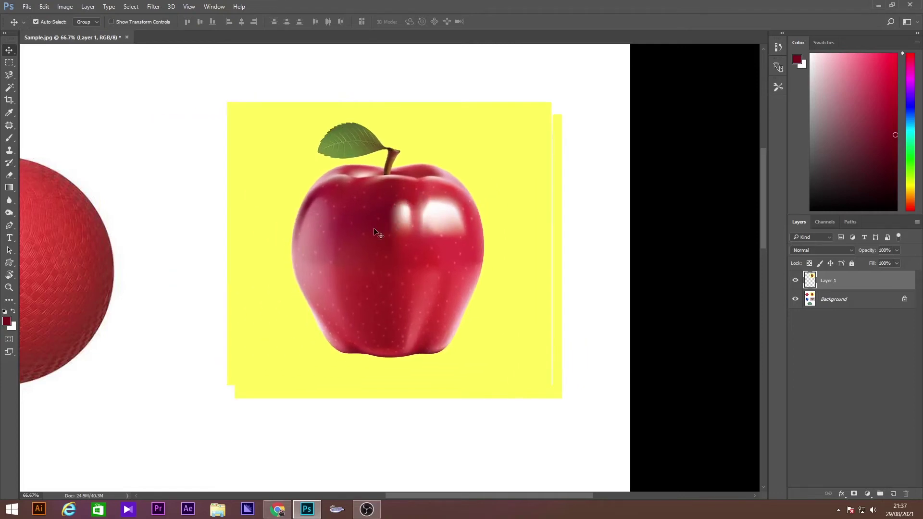
pyautogui.press('Delete')
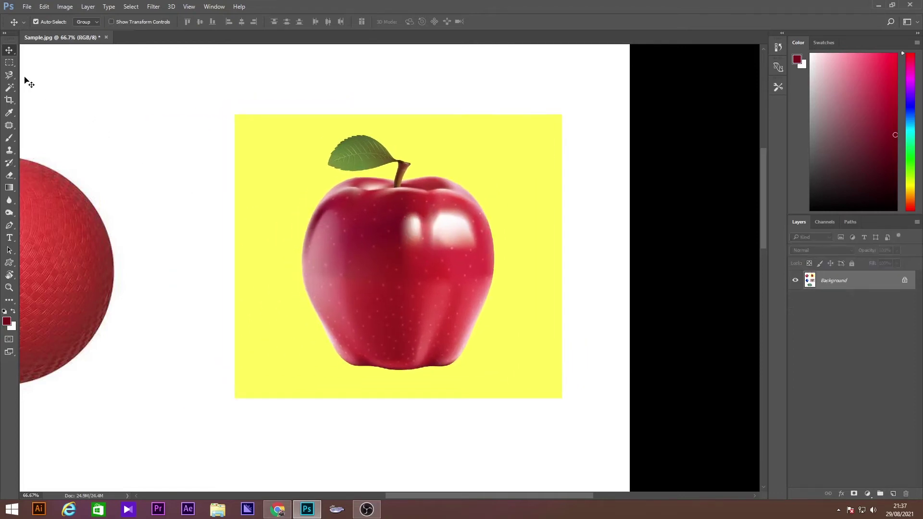
# Switch to the Elliptical Marquee and drag an ellipse over the red ball.
pyautogui.click(8, 64)
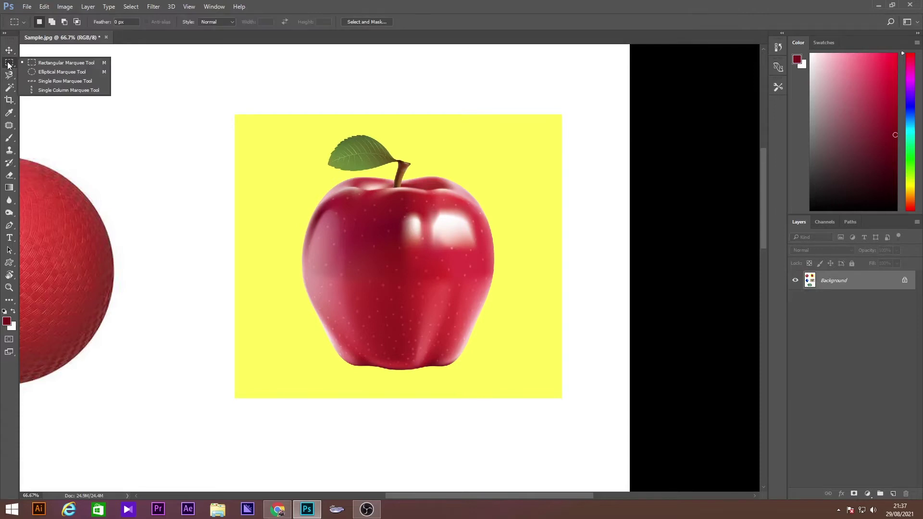
pyautogui.click(53, 73)
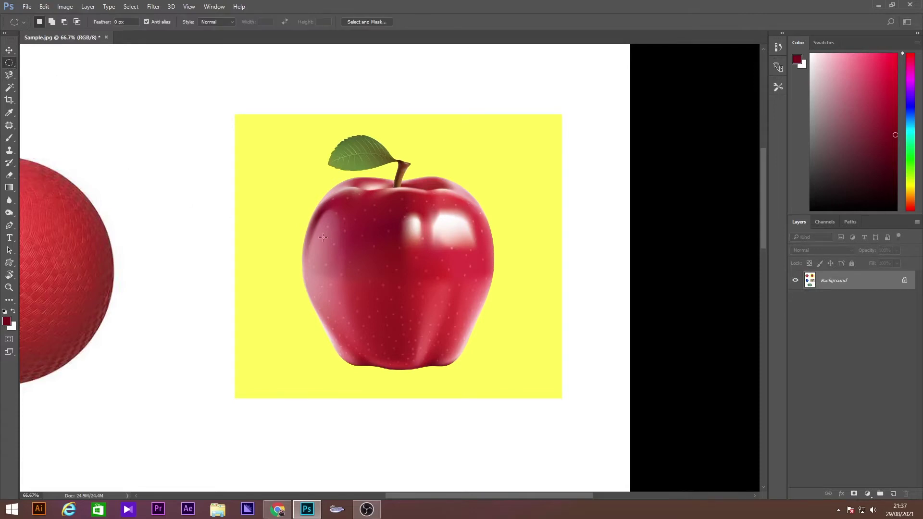
pyautogui.moveTo(119, 257); pyautogui.dragTo(445, 251)
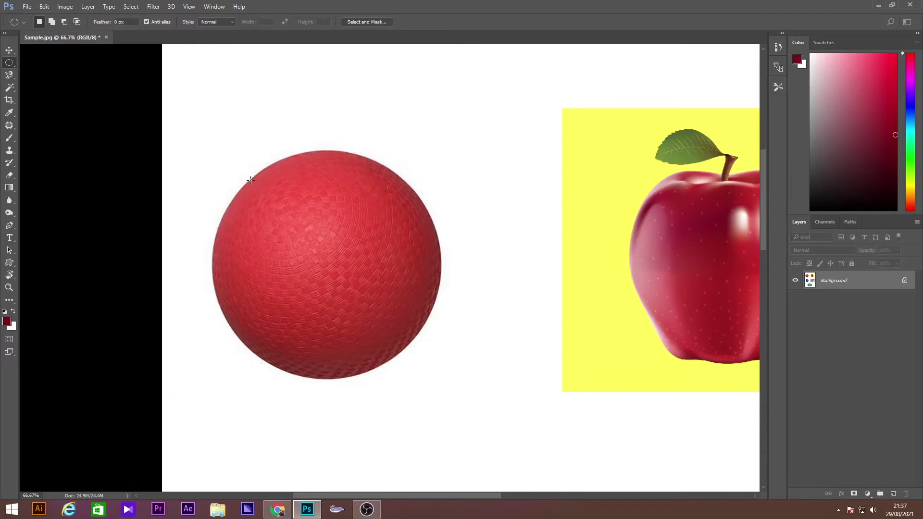
pyautogui.moveTo(255, 202); pyautogui.dragTo(431, 375)
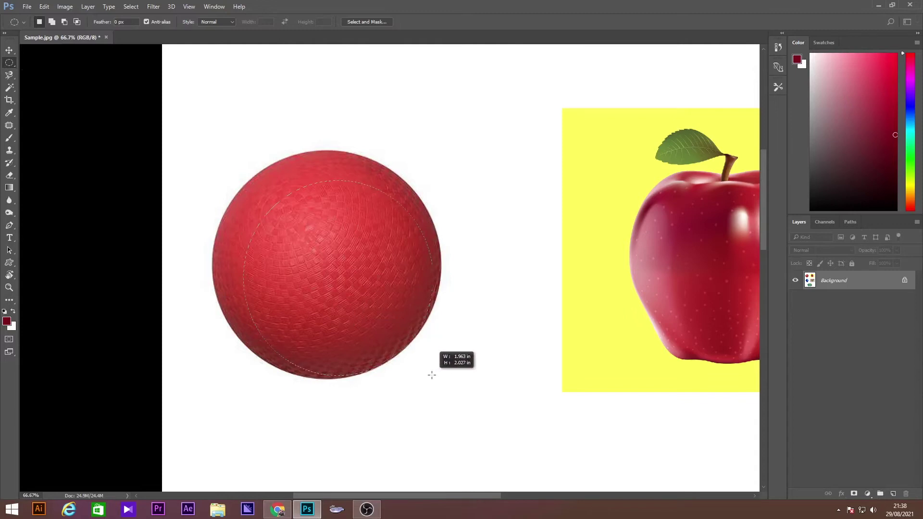
# Transform the ellipse so its left, top, bottom and right edges meet the ball.
pyautogui.rightClick(324, 216)
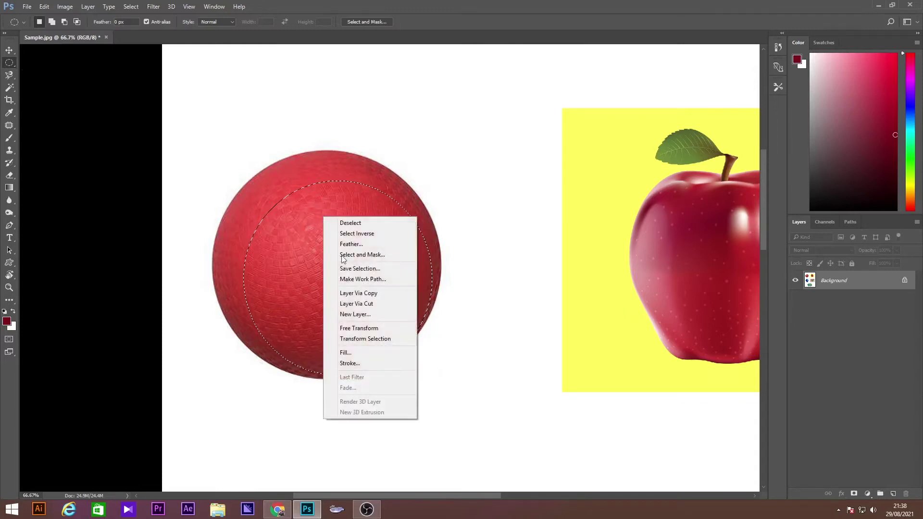
pyautogui.click(374, 343)
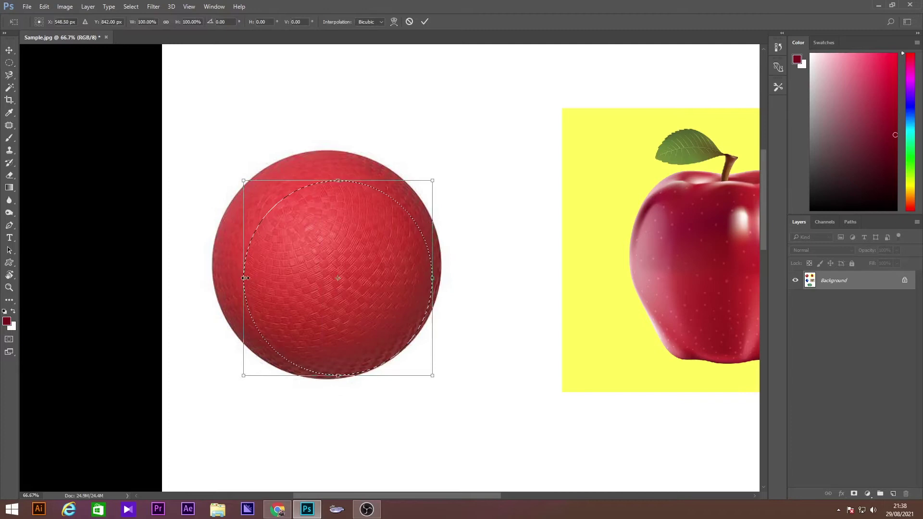
pyautogui.moveTo(242, 279); pyautogui.dragTo(213, 279)
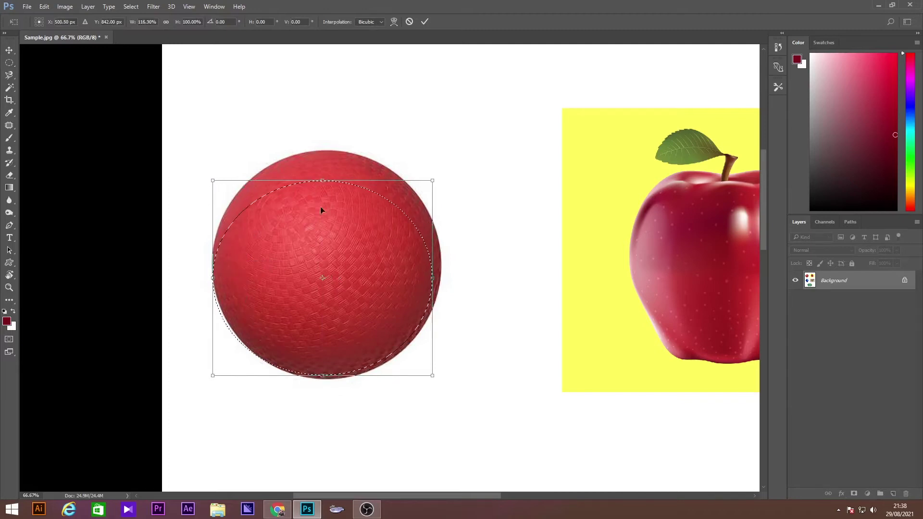
pyautogui.moveTo(323, 181); pyautogui.dragTo(323, 152)
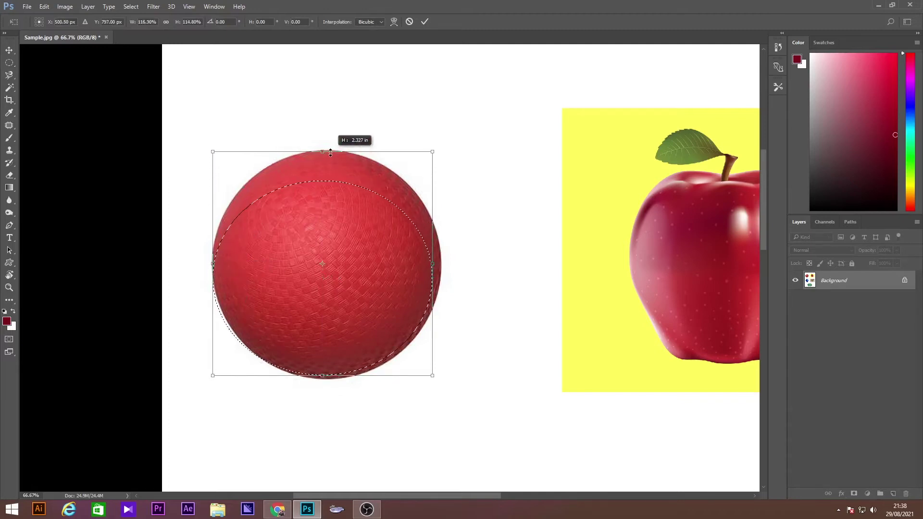
pyautogui.moveTo(323, 375); pyautogui.dragTo(323, 379)
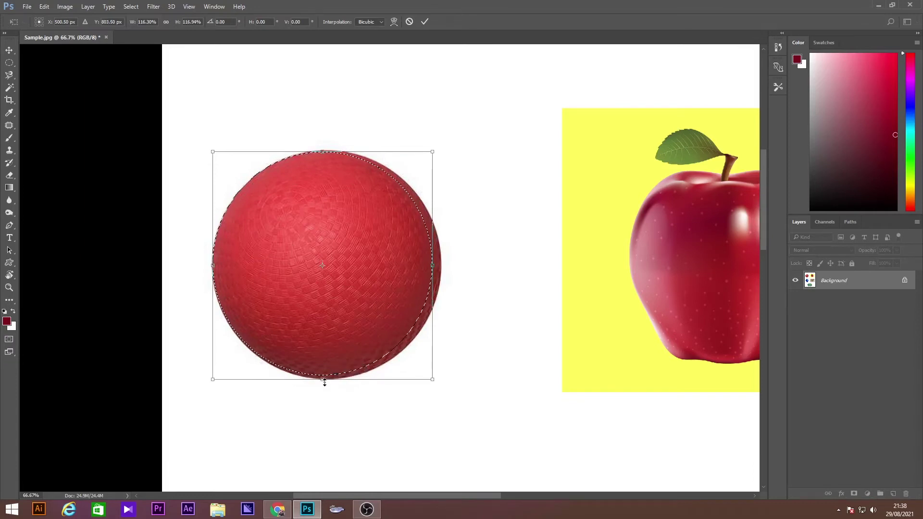
pyautogui.moveTo(433, 265); pyautogui.dragTo(440, 265)
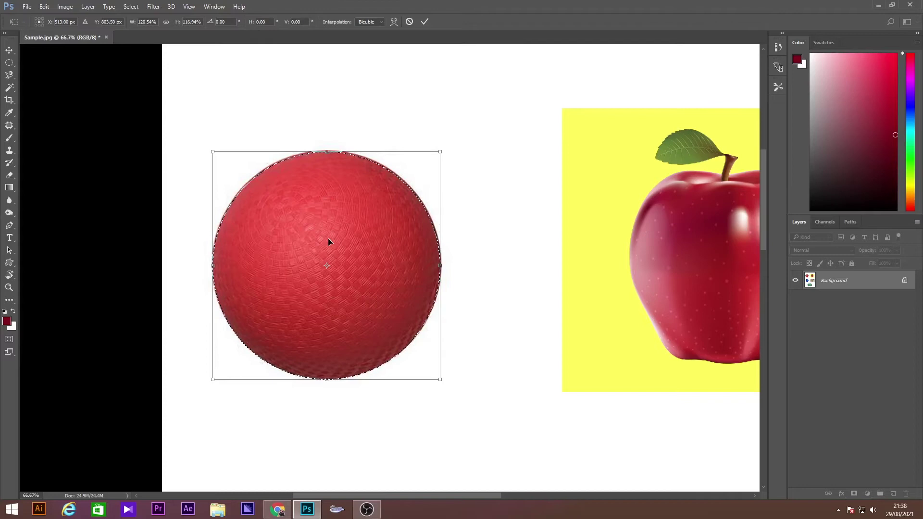
pyautogui.press('Return')
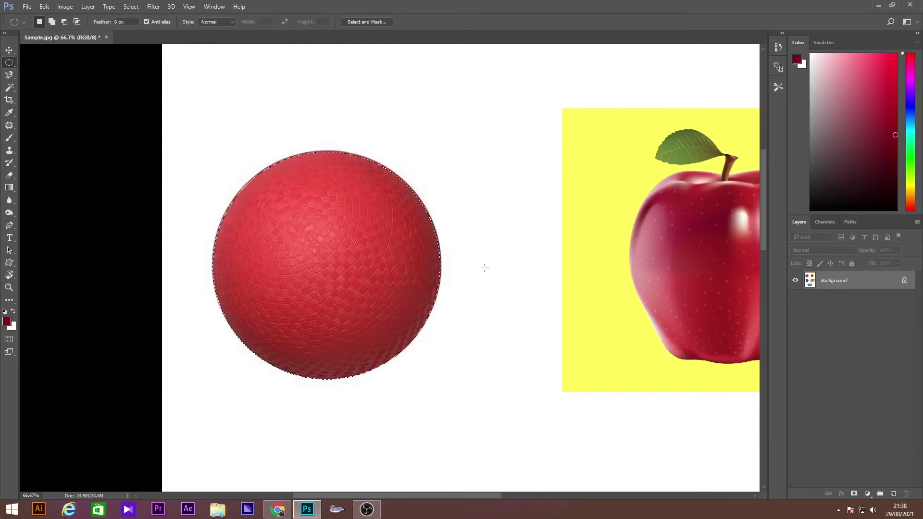
# Copy the selected ball and paste it into a new empty layer.
pyautogui.hotkey('ctrl', 'c')
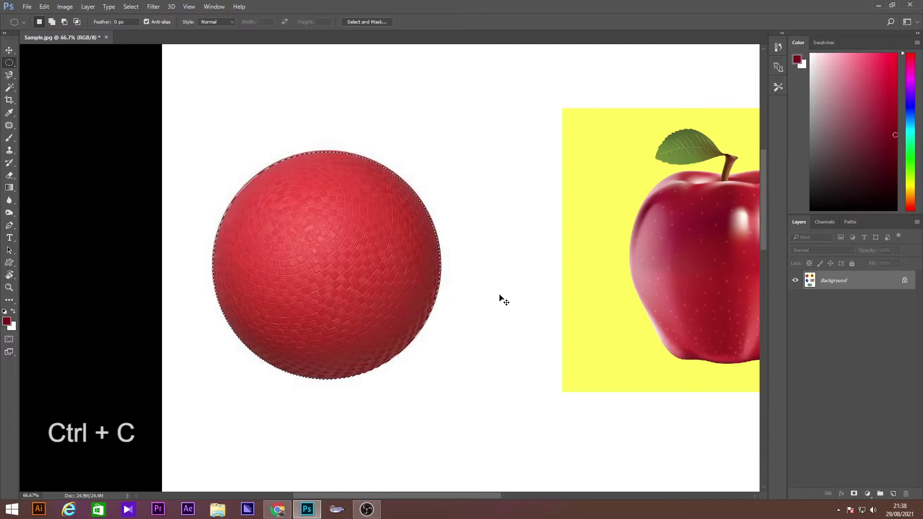
pyautogui.hotkey('ctrl', 'shift', 'n')
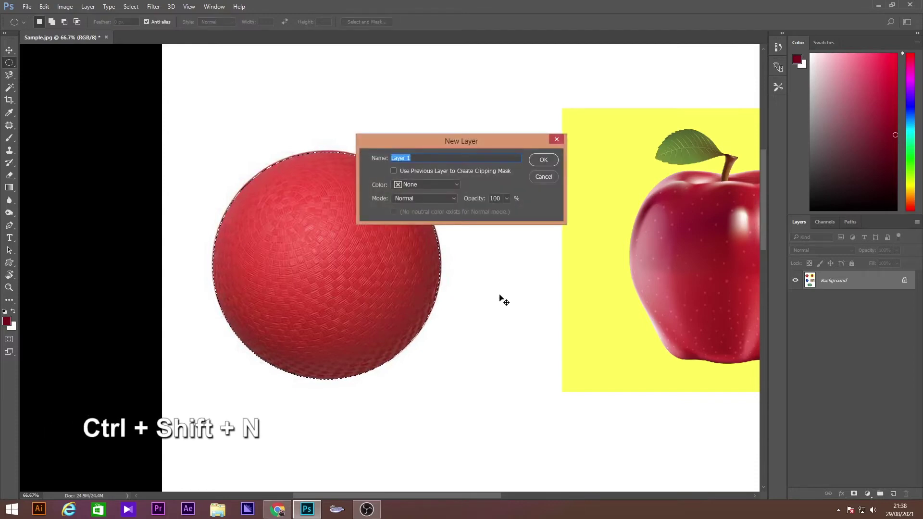
pyautogui.press('Return')
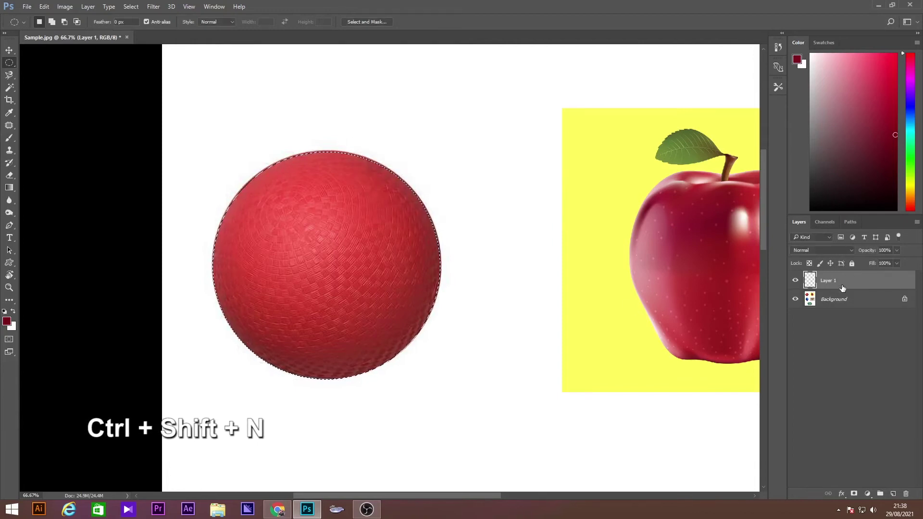
pyautogui.hotkey('ctrl', 'v')
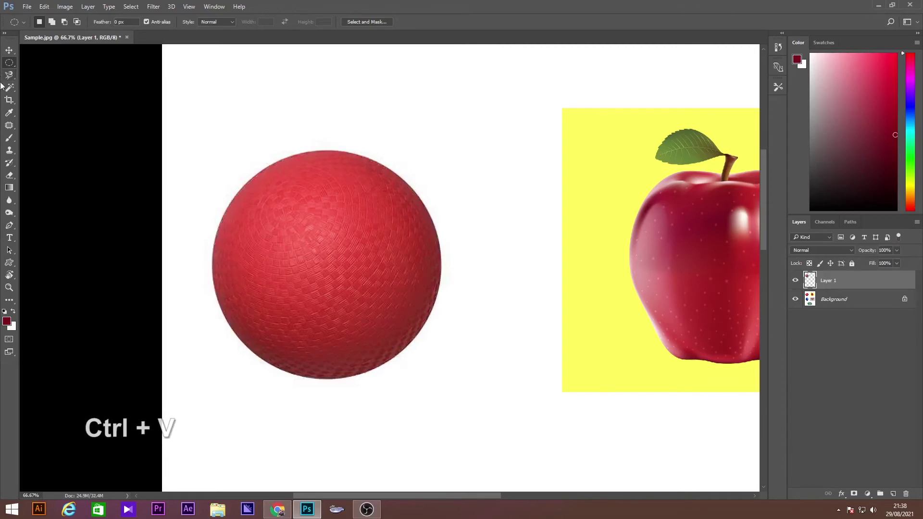
# Drag the ball copy away and back, delete it, then bring the balloon and box into view.
pyautogui.click(9, 50)
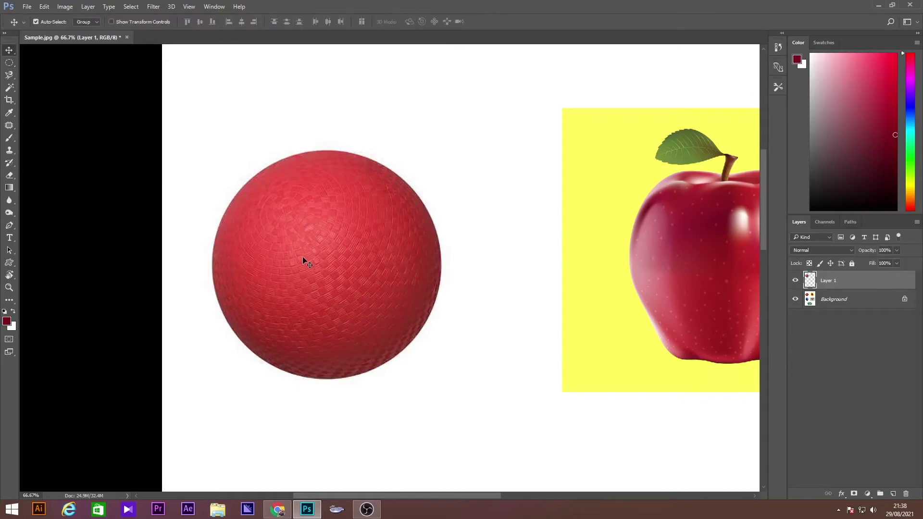
pyautogui.moveTo(303, 261); pyautogui.dragTo(519, 219)
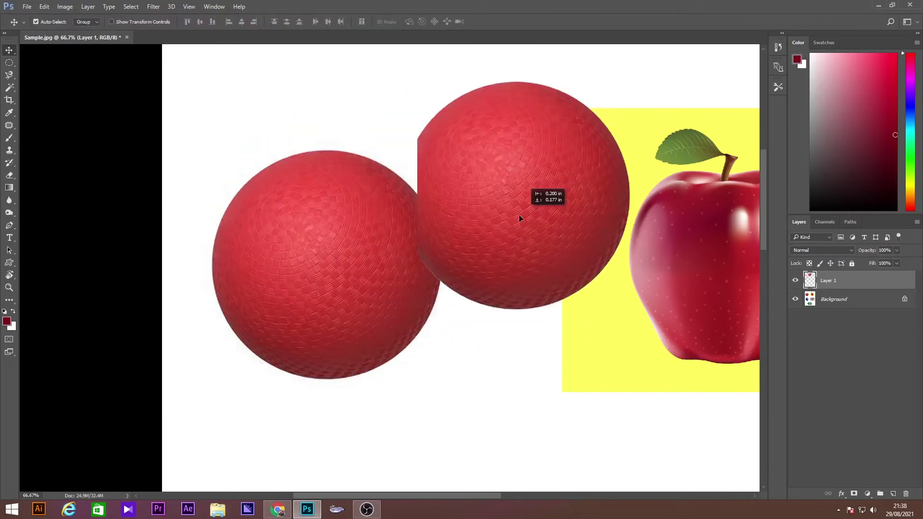
pyautogui.moveTo(520, 193); pyautogui.dragTo(371, 249)
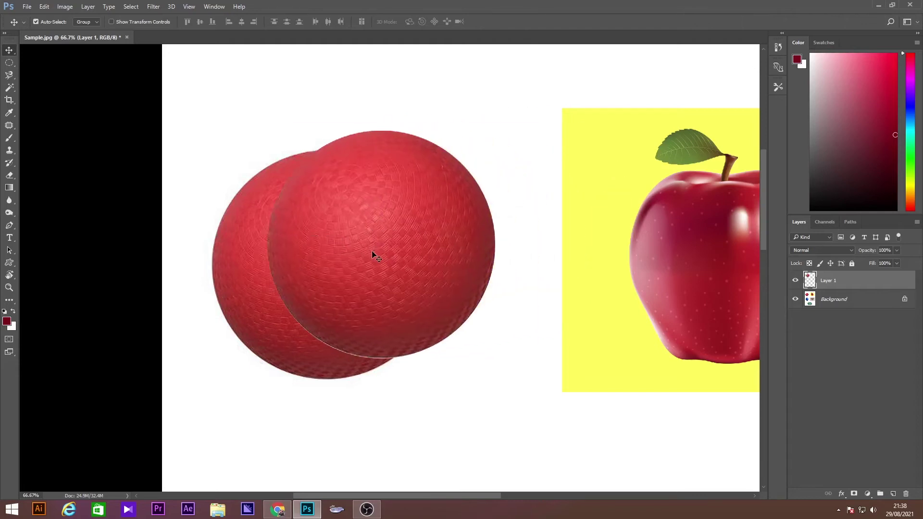
pyautogui.press('Delete')
pyautogui.hotkey('ctrl', '-')
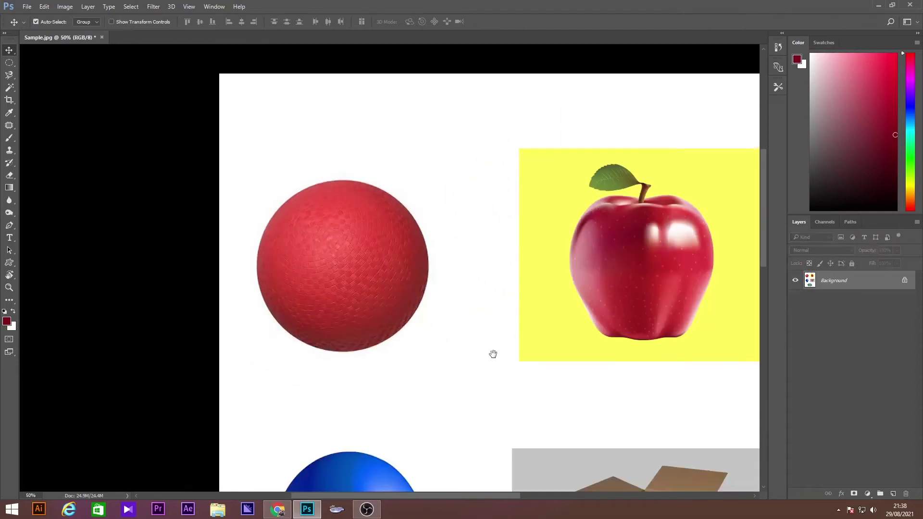
pyautogui.moveTo(494, 355); pyautogui.dragTo(258, 142)
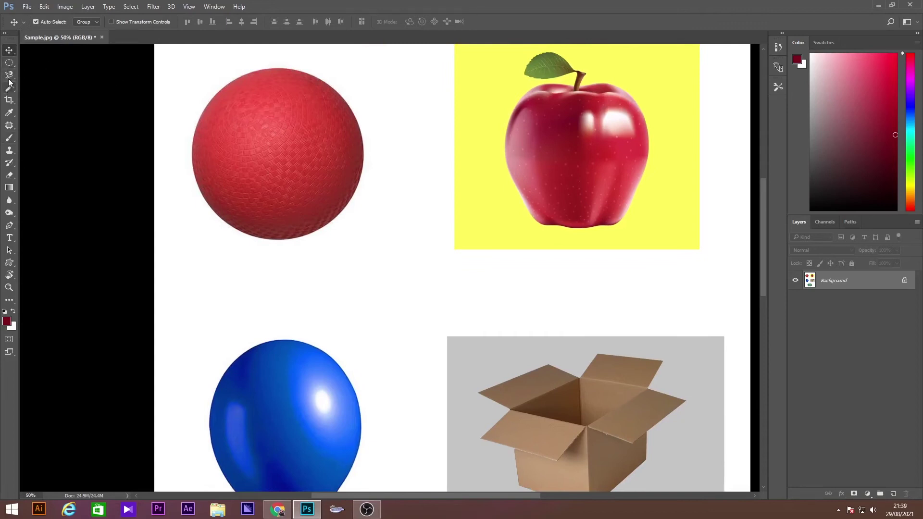
# Trace the apple with the freehand Lasso and copy it to a new layer.
pyautogui.click(7, 77)
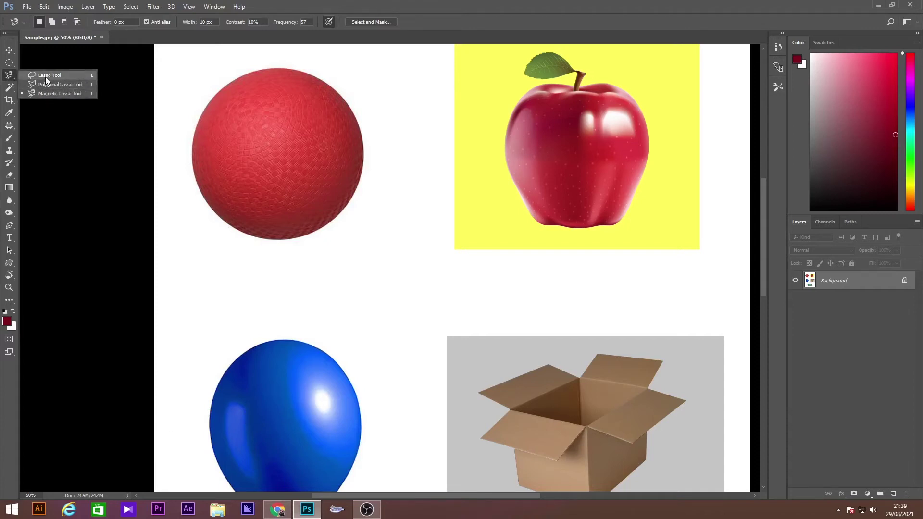
pyautogui.click(46, 77)
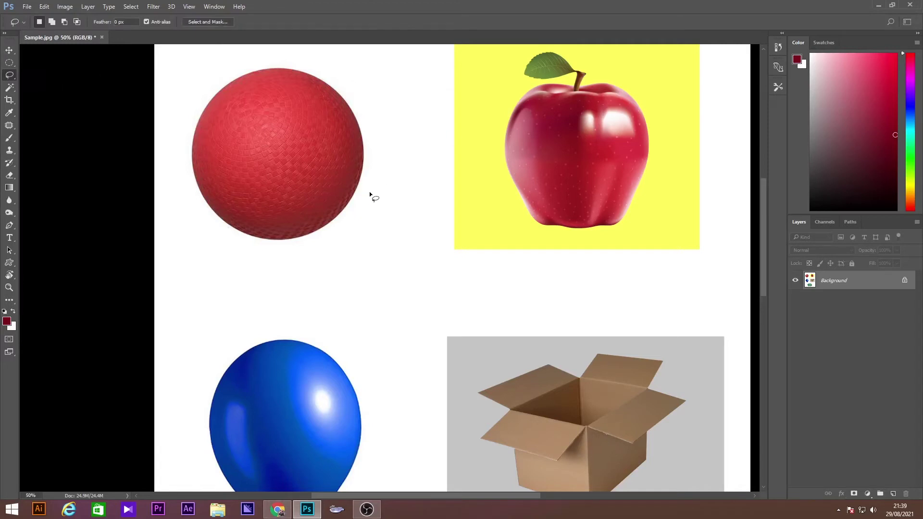
pyautogui.hotkey('ctrl', '+')
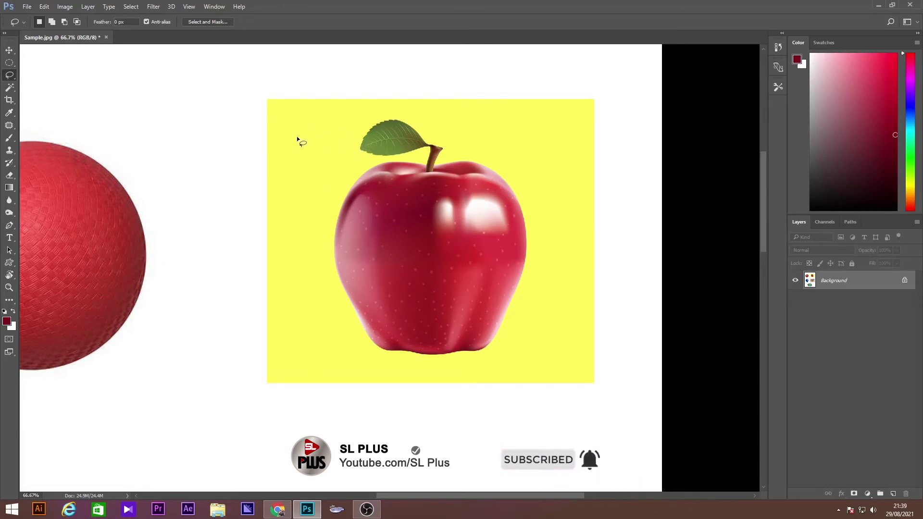
pyautogui.moveTo(290, 128); pyautogui.dragTo(300, 124)
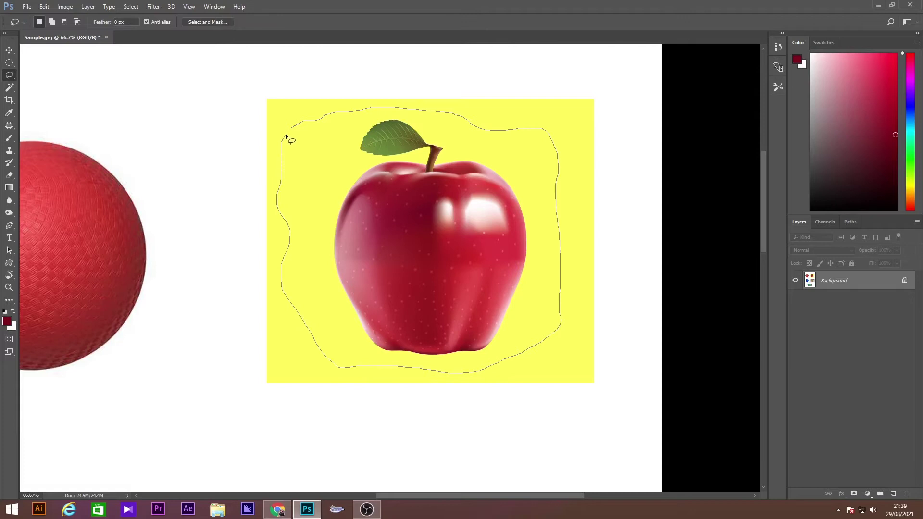
pyautogui.moveTo(291, 129); pyautogui.dragTo(289, 130)
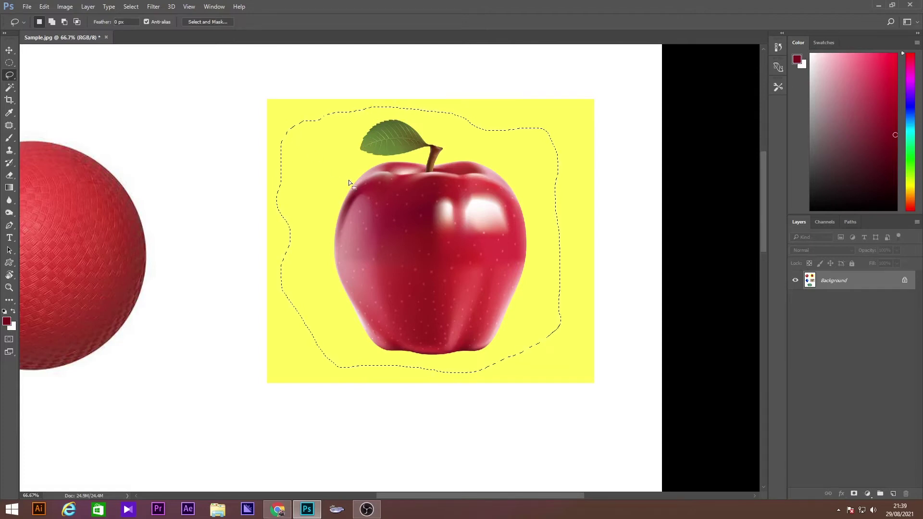
pyautogui.hotkey('ctrl', 'j')
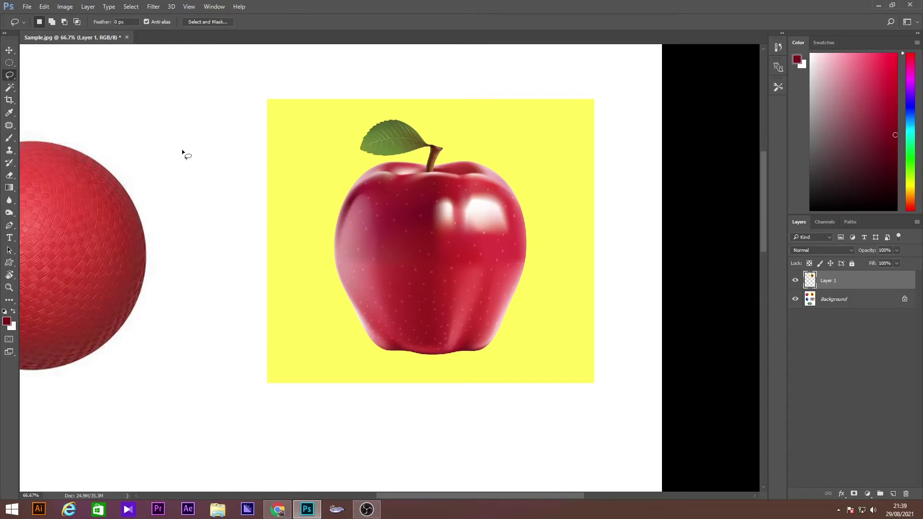
# Move the apple copy sideways, delete it, then bring the cardboard box into view.
pyautogui.press('v')
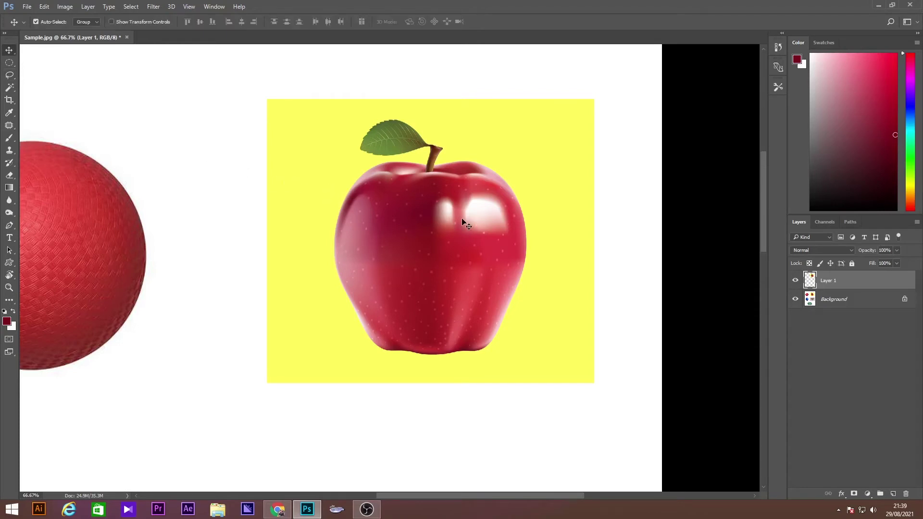
pyautogui.moveTo(465, 224); pyautogui.dragTo(220, 222)
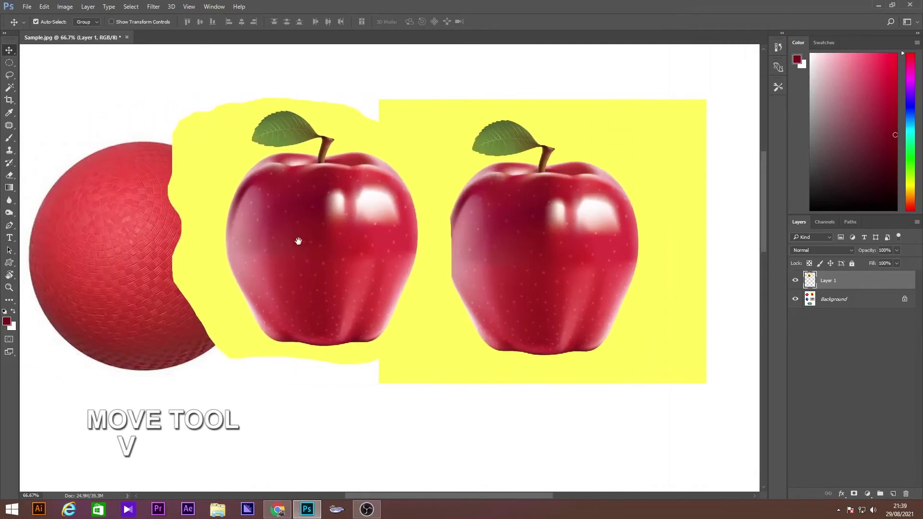
pyautogui.moveTo(299, 241)
pyautogui.mouseDown()
pyautogui.moveTo(172, 248)
pyautogui.moveTo(349, 224)
pyautogui.moveTo(386, 204)
pyautogui.mouseUp()
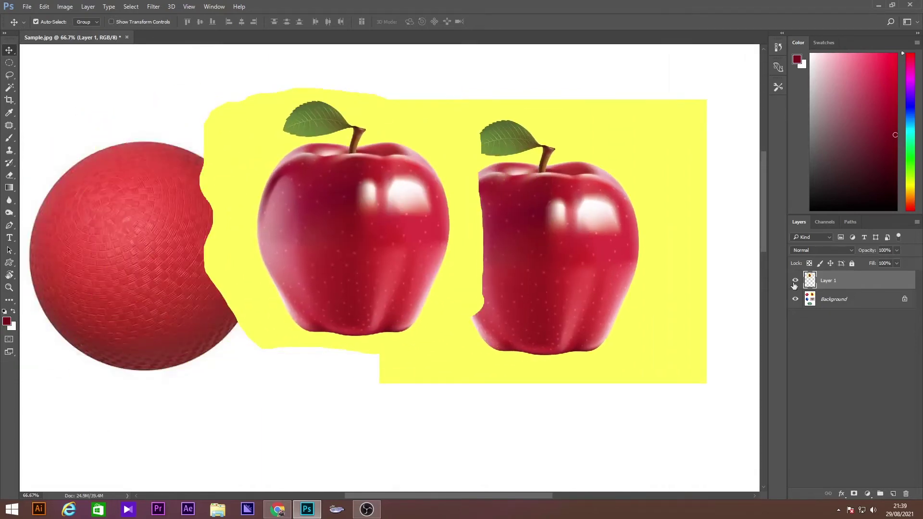
pyautogui.press('Delete')
pyautogui.moveTo(191, 312)
pyautogui.mouseDown()
pyautogui.moveTo(336, 202)
pyautogui.moveTo(288, 187)
pyautogui.mouseUp()
pyautogui.moveTo(355, 222); pyautogui.dragTo(315, 213)
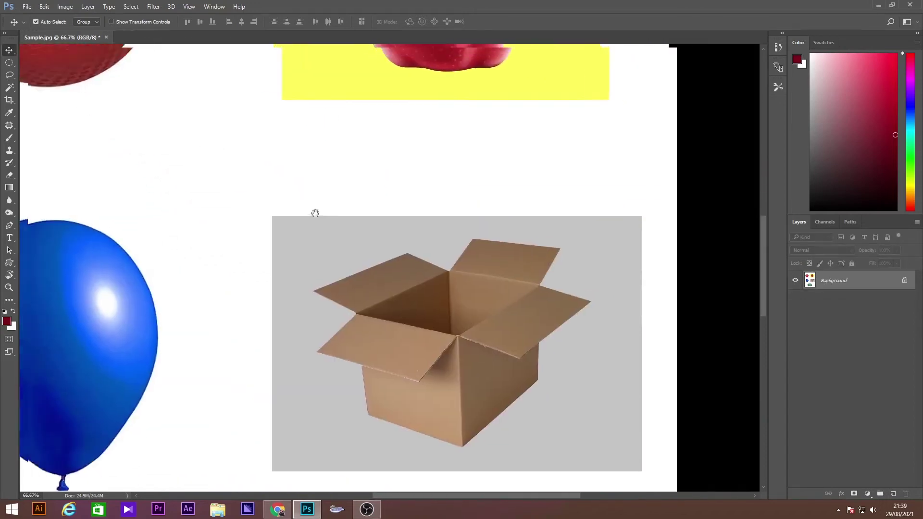
# Outline the cardboard box image's rectangle with the Polygonal Lasso Tool.
pyautogui.click(13, 77)
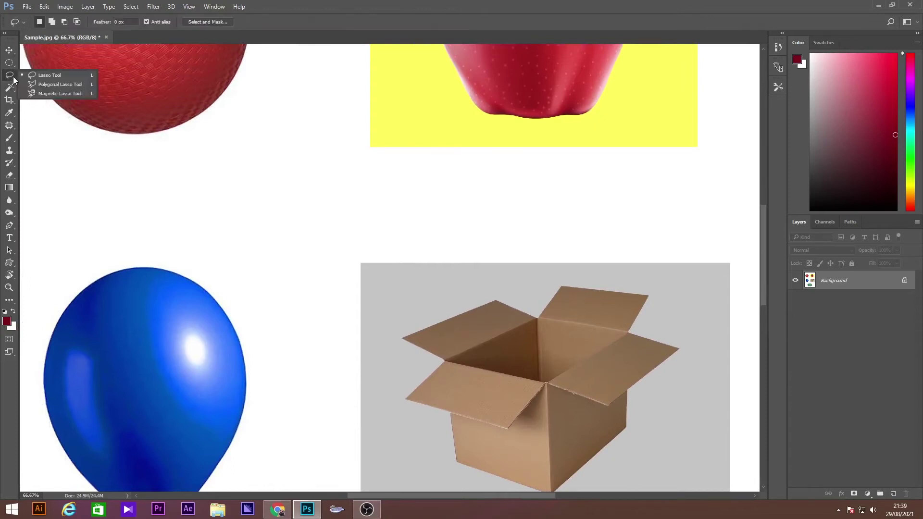
pyautogui.click(59, 84)
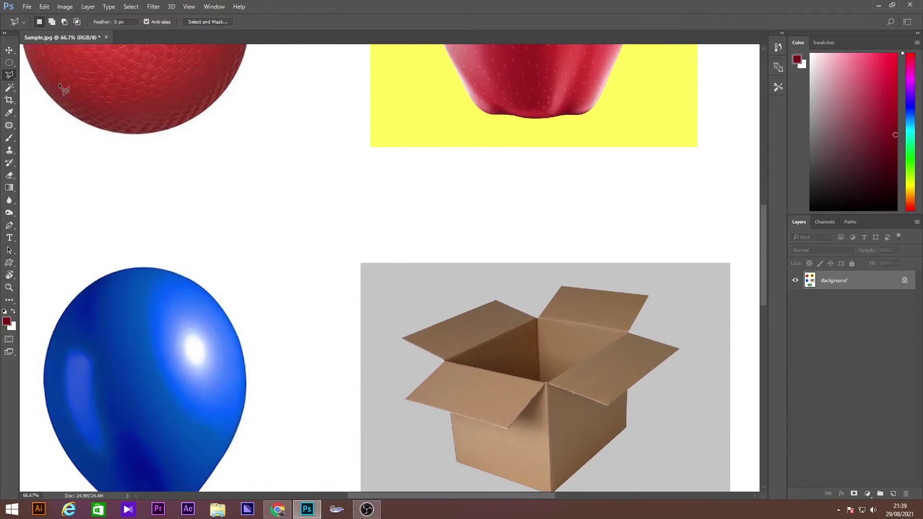
pyautogui.moveTo(597, 266)
pyautogui.mouseDown()
pyautogui.moveTo(396, 241)
pyautogui.moveTo(442, 187)
pyautogui.mouseUp()
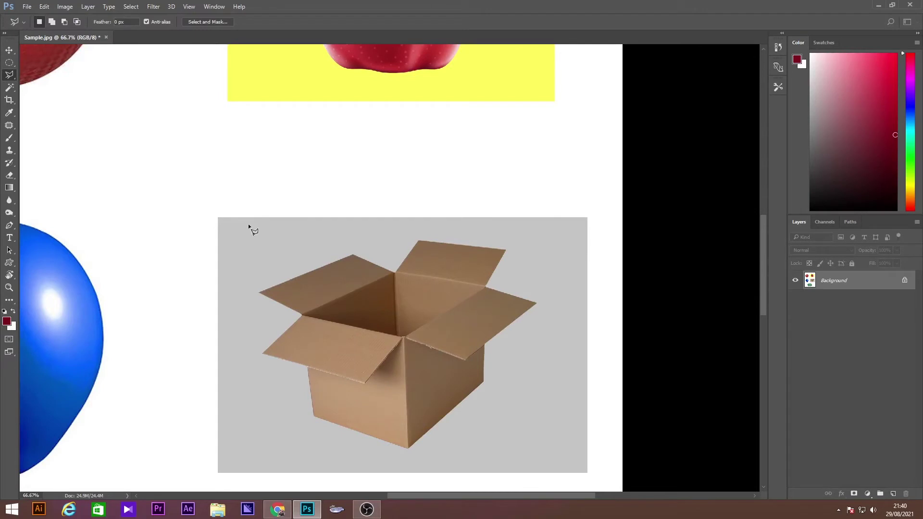
pyautogui.click(218, 218)
pyautogui.press('shift')
pyautogui.press('shift')
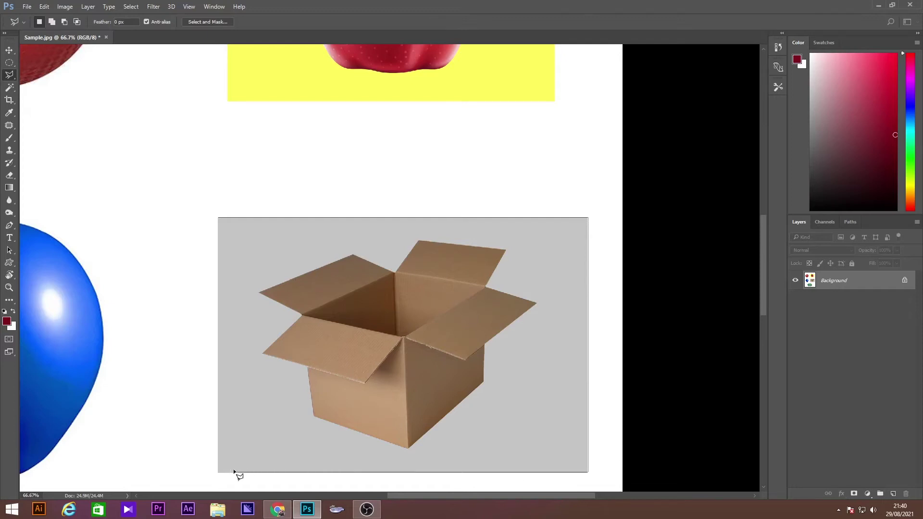
pyautogui.click(219, 473)
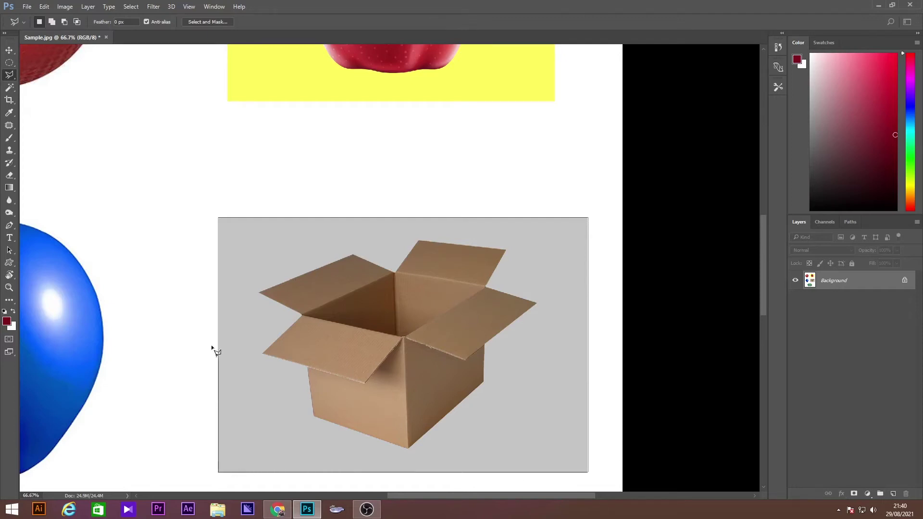
pyautogui.click(219, 220)
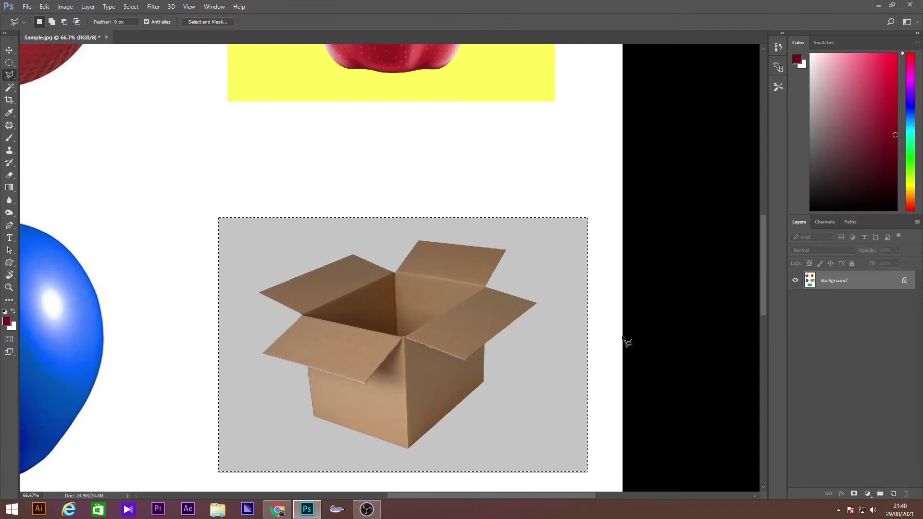
# Copy the box area to a new layer, drag it up-left, then delete it.
pyautogui.hotkey('ctrl', 'j')
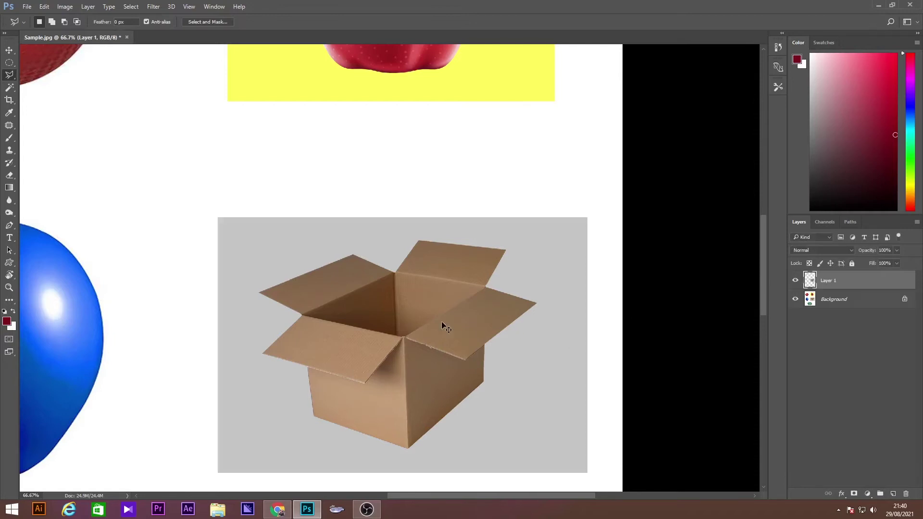
pyautogui.press('v')
pyautogui.moveTo(432, 329)
pyautogui.mouseDown()
pyautogui.moveTo(277, 264)
pyautogui.moveTo(286, 282)
pyautogui.mouseUp()
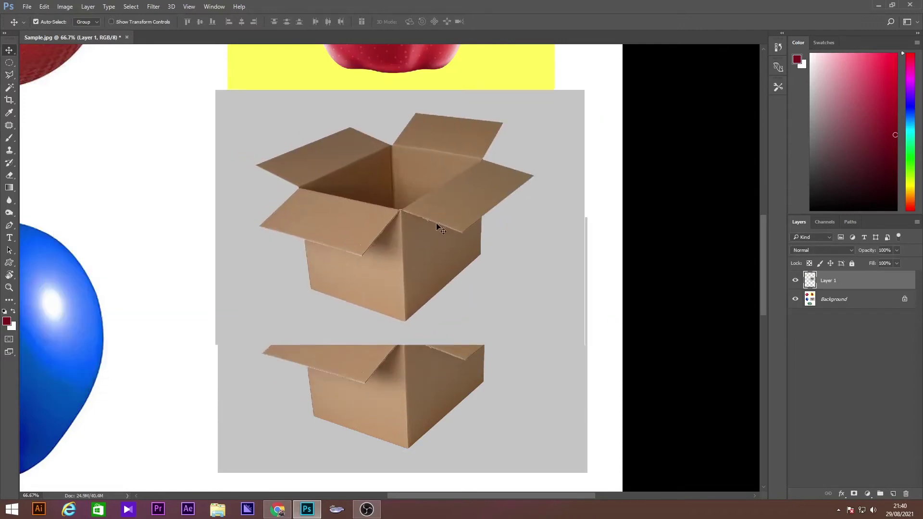
pyautogui.press('Delete')
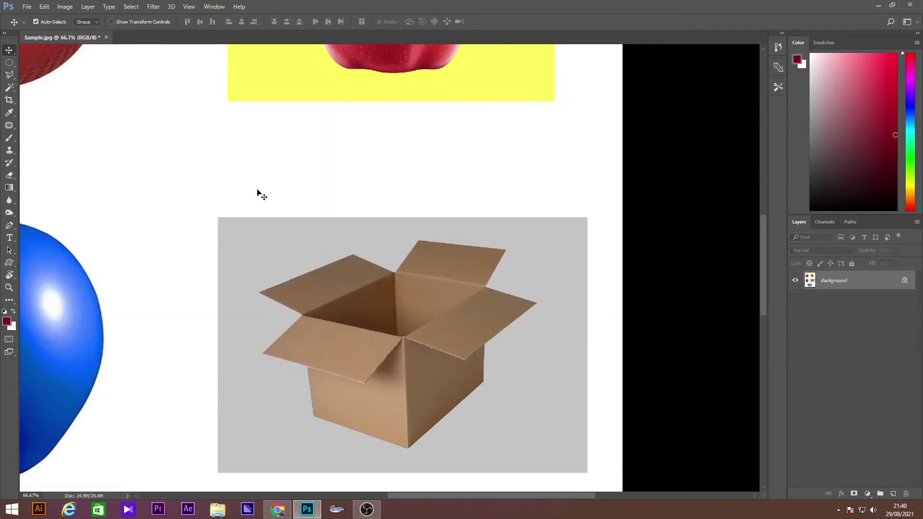
pyautogui.click(10, 76)
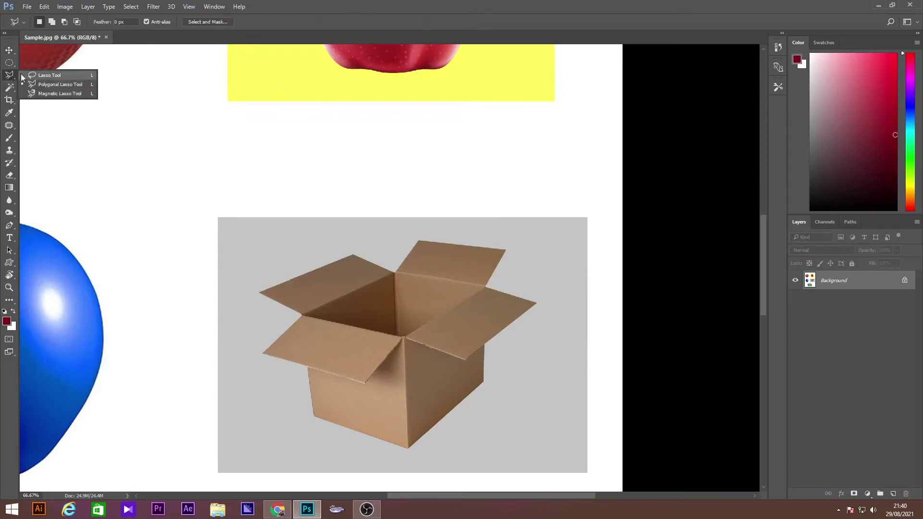
# Outline the whole cardboard box with a straight-edged polygonal lasso selection.
pyautogui.click(44, 82)
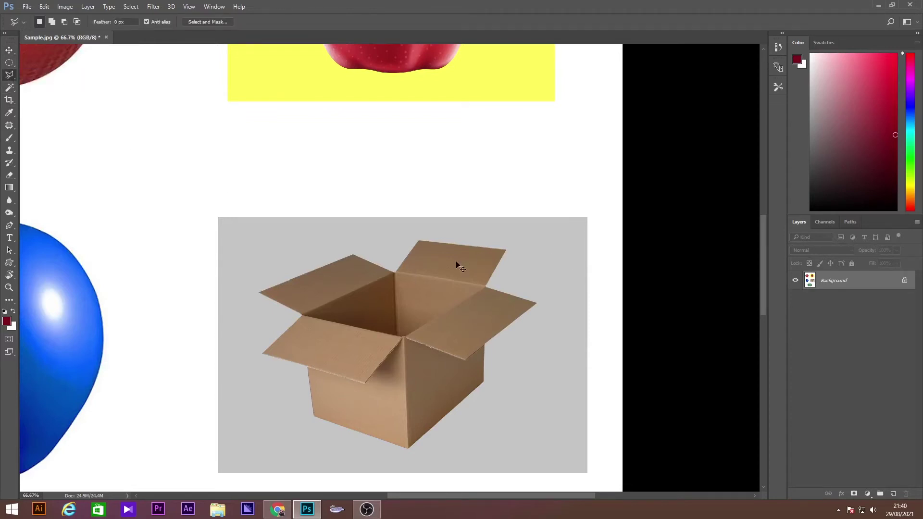
pyautogui.hotkey('ctrl', '+')
pyautogui.moveTo(477, 324); pyautogui.dragTo(413, 239)
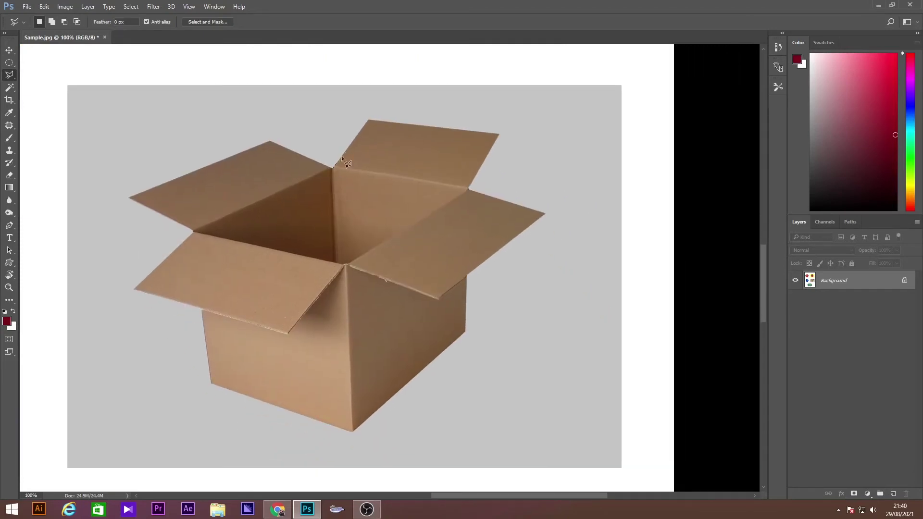
pyautogui.click(499, 133)
pyautogui.click(468, 188)
pyautogui.click(468, 275)
pyautogui.click(352, 432)
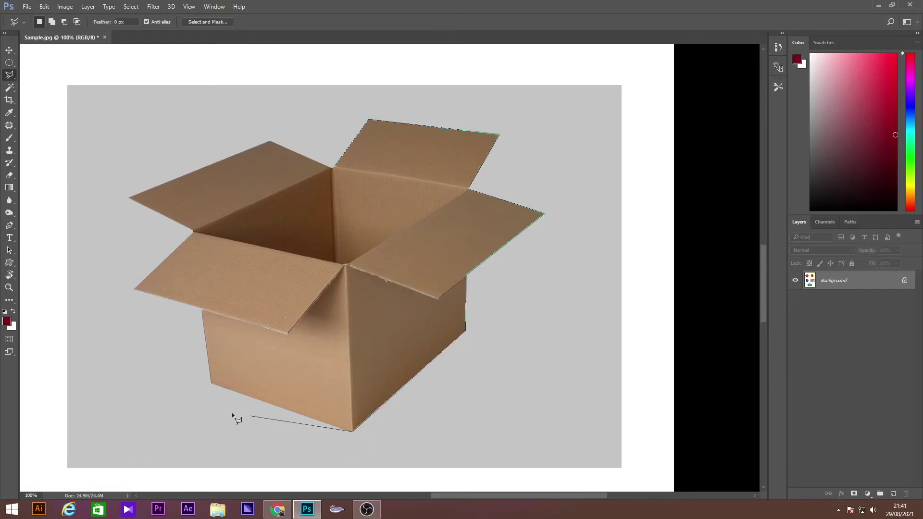
pyautogui.click(211, 383)
pyautogui.click(202, 310)
pyautogui.click(134, 290)
pyautogui.click(193, 231)
pyautogui.click(129, 197)
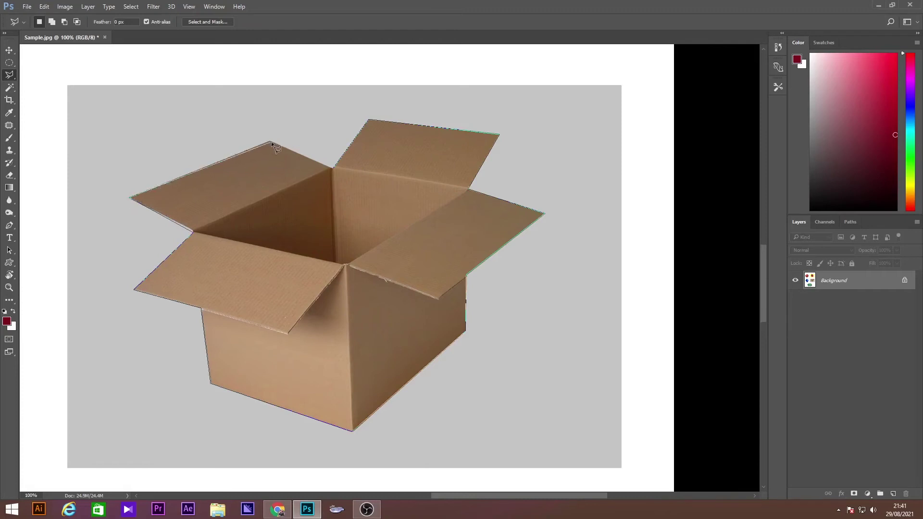
pyautogui.click(334, 167)
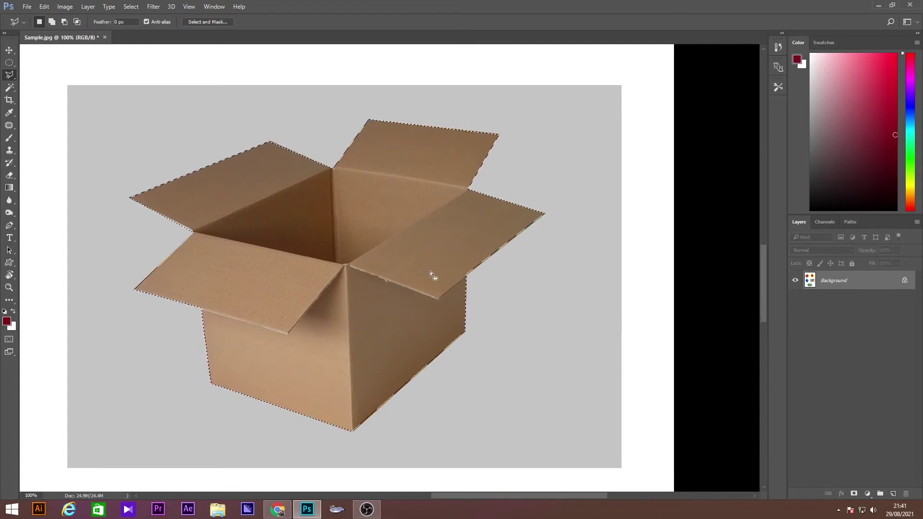
# Copy the box onto Layer 1, drag it over the apple, then delete that layer.
pyautogui.hotkey('ctrl', 'j')
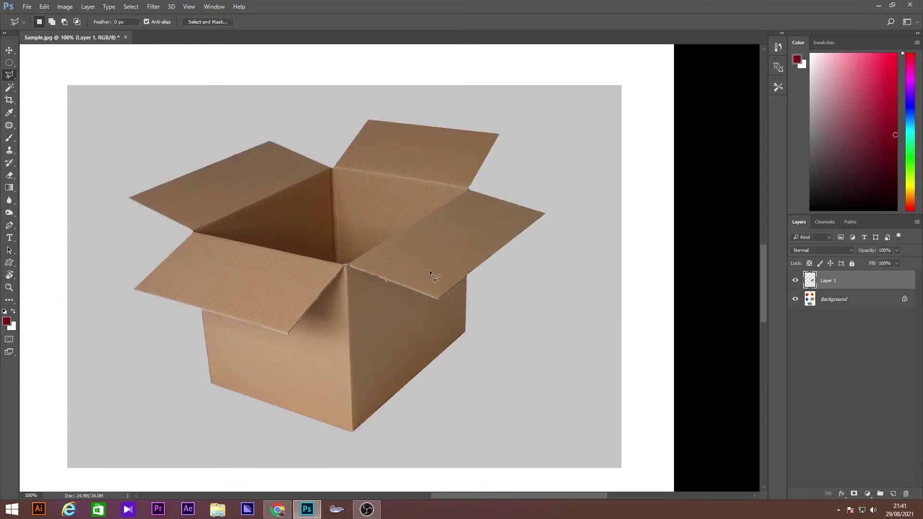
pyautogui.press('v')
pyautogui.moveTo(361, 291)
pyautogui.mouseDown()
pyautogui.moveTo(293, 273)
pyautogui.moveTo(410, 272)
pyautogui.moveTo(249, 263)
pyautogui.moveTo(233, 382)
pyautogui.moveTo(452, 236)
pyautogui.moveTo(425, 257)
pyautogui.mouseUp()
pyautogui.hotkey('ctrl', '-')
pyautogui.moveTo(502, 293)
pyautogui.mouseDown()
pyautogui.moveTo(511, 308)
pyautogui.moveTo(482, 277)
pyautogui.moveTo(410, 311)
pyautogui.mouseUp()
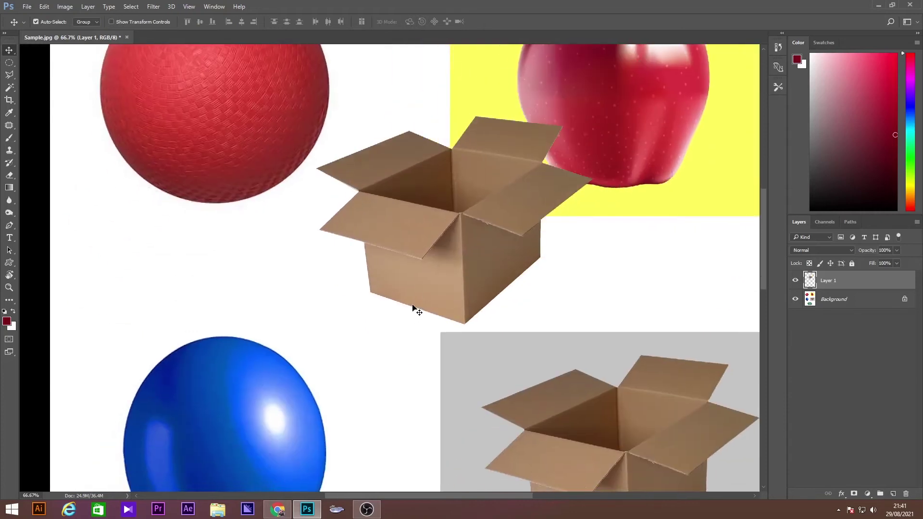
pyautogui.press('Delete')
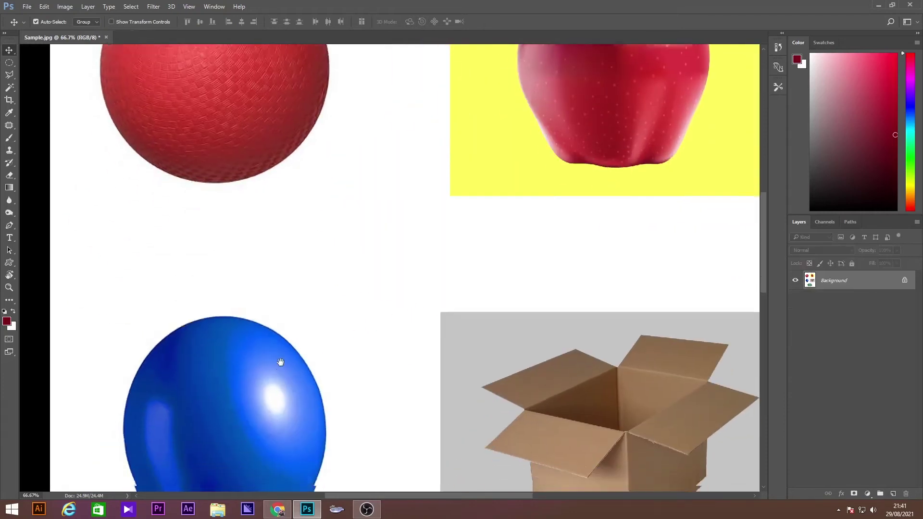
# Trace the blue balloon's edge with the Magnetic Lasso into a closed selection.
pyautogui.moveTo(278, 361); pyautogui.dragTo(311, 254)
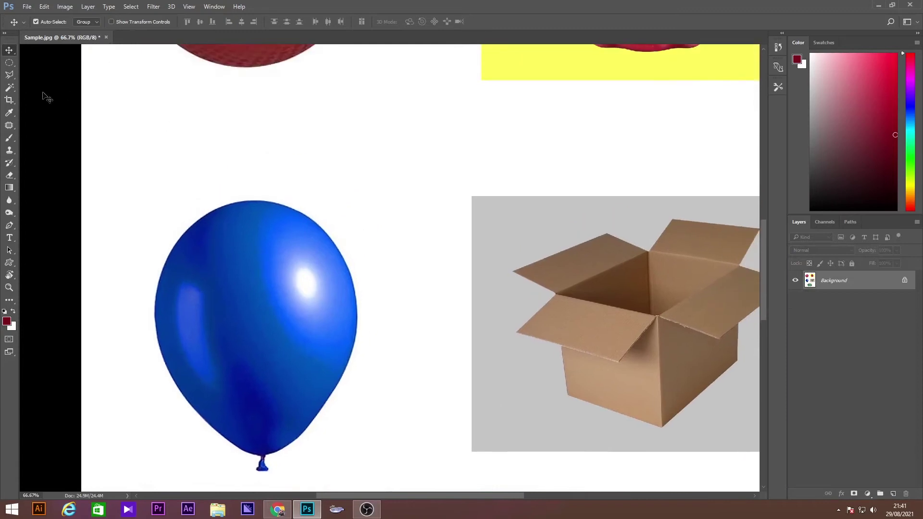
pyautogui.click(9, 77)
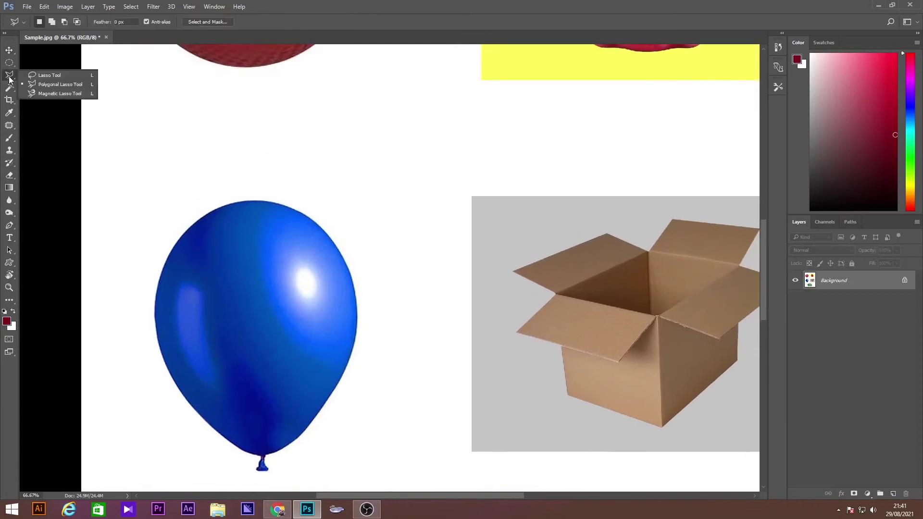
pyautogui.click(44, 93)
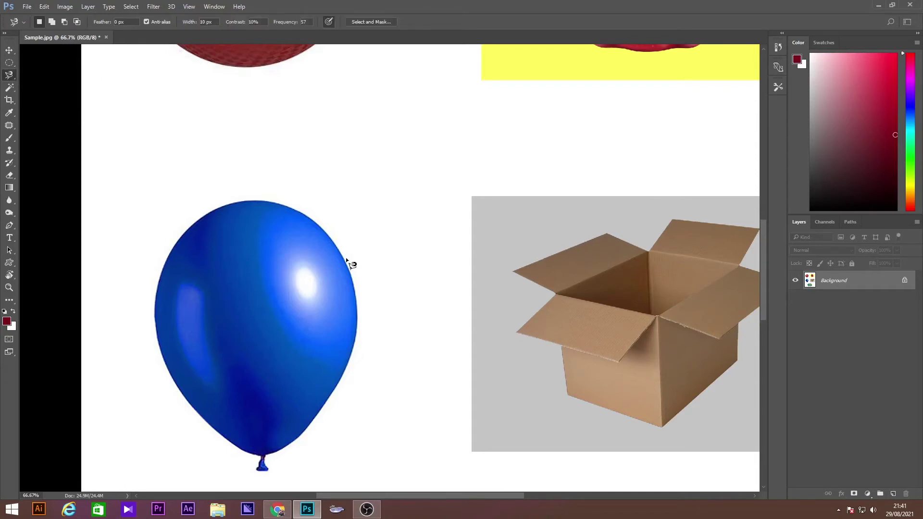
pyautogui.scroll(1, 346, 267)
pyautogui.moveTo(288, 326)
pyautogui.mouseDown()
pyautogui.moveTo(307, 147)
pyautogui.moveTo(340, 281)
pyautogui.mouseUp()
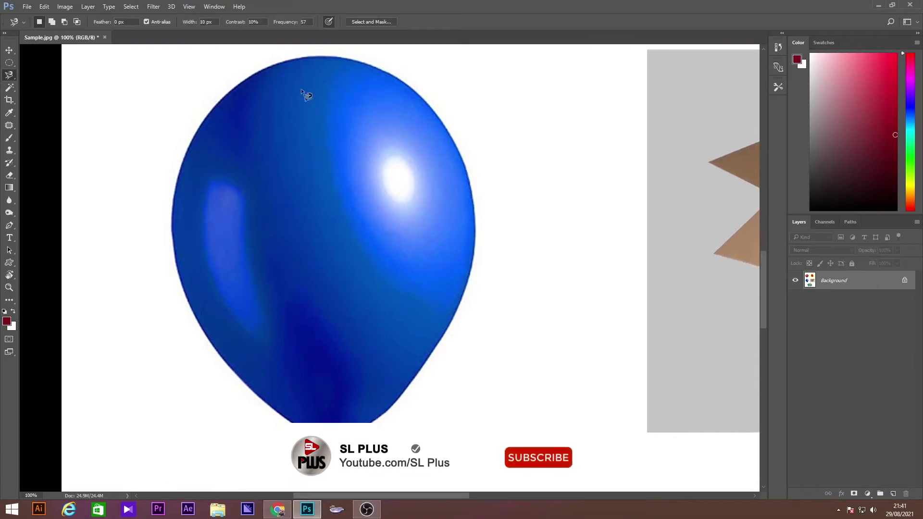
pyautogui.scroll(1, 407, 284)
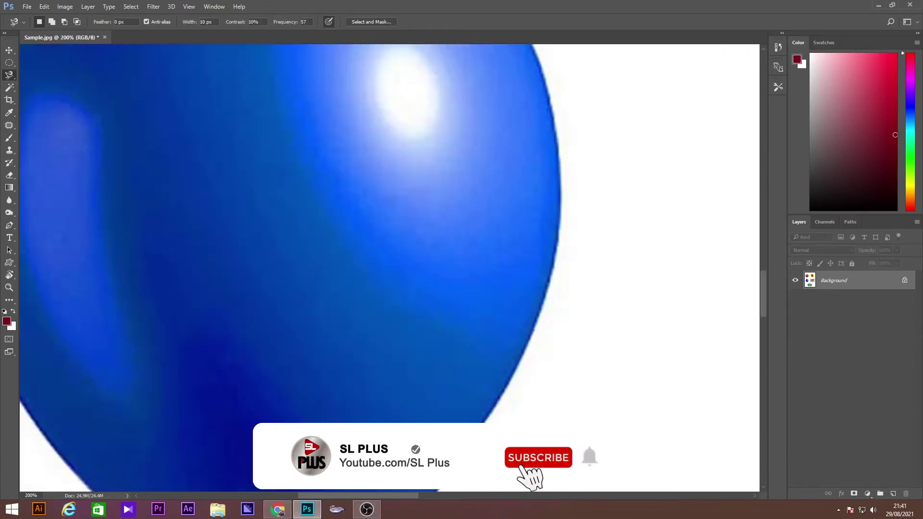
pyautogui.moveTo(360, 399); pyautogui.dragTo(364, 168)
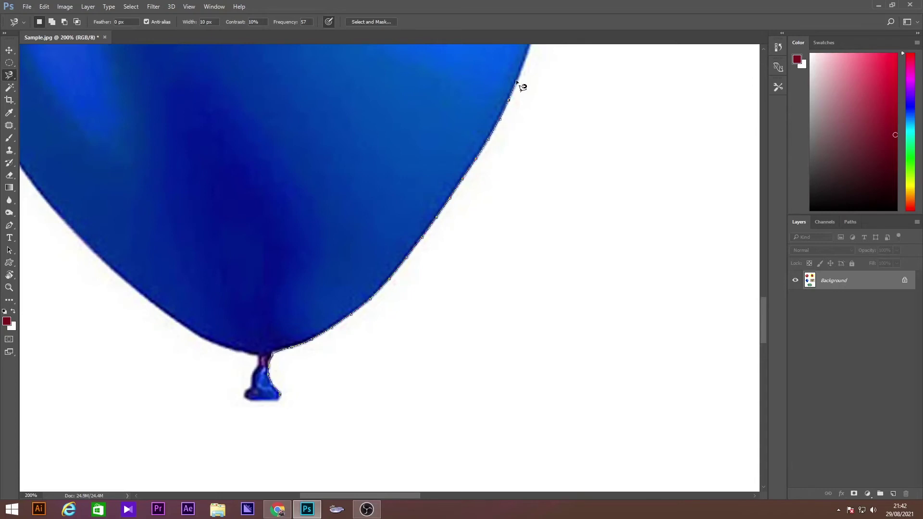
pyautogui.moveTo(523, 64); pyautogui.dragTo(466, 373)
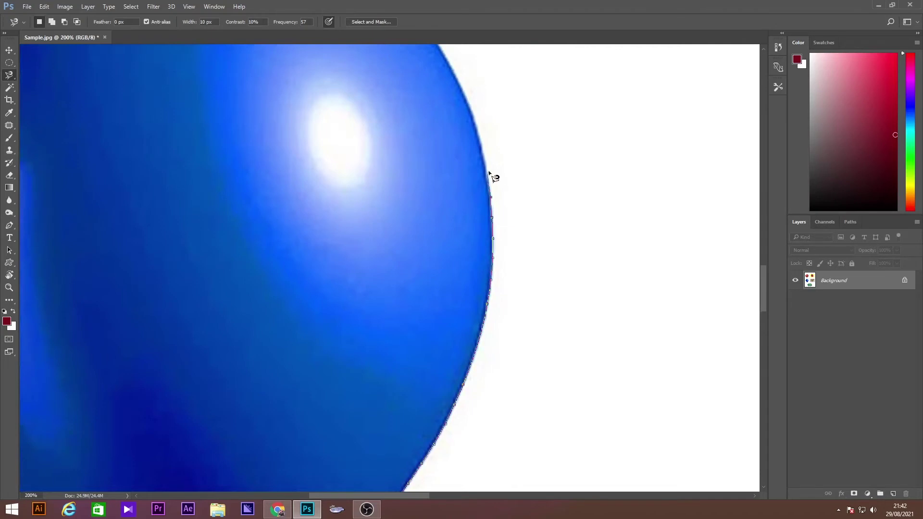
pyautogui.moveTo(486, 153); pyautogui.dragTo(586, 388)
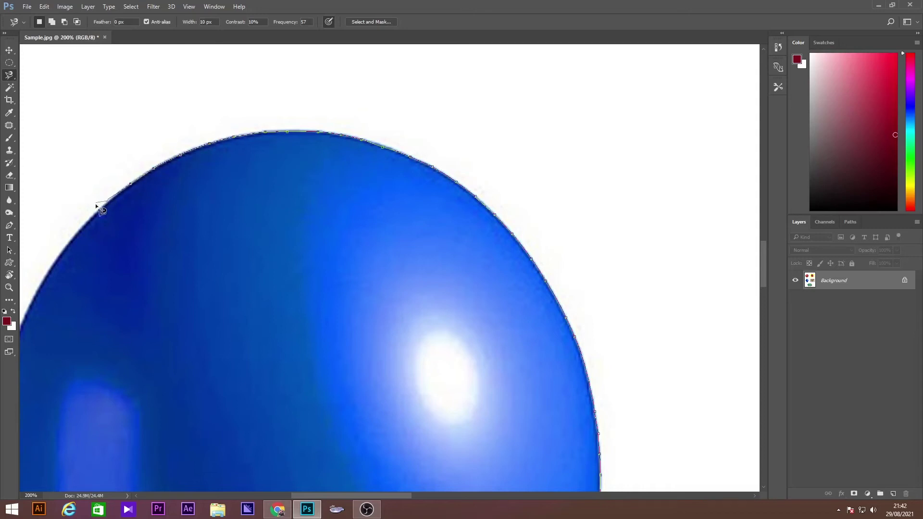
pyautogui.hotkey('ctrl', '-')
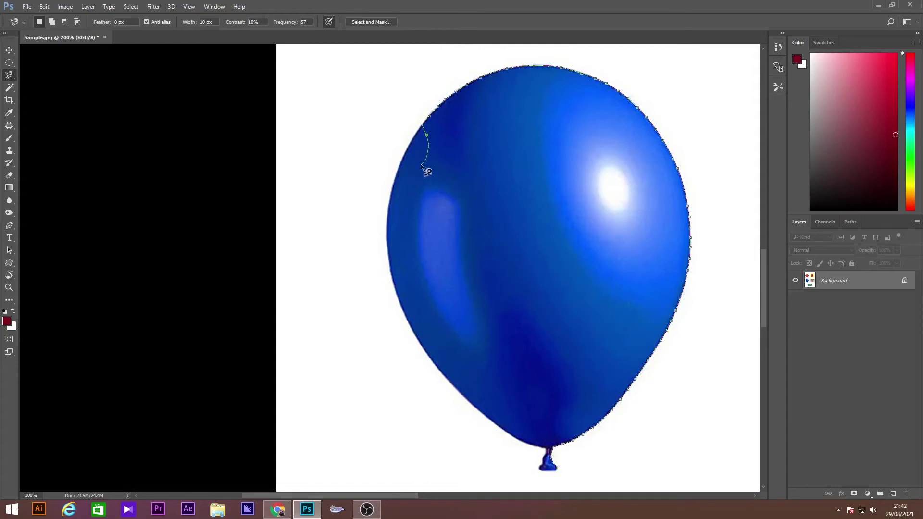
pyautogui.press('BackSpace')
pyautogui.click(563, 475)
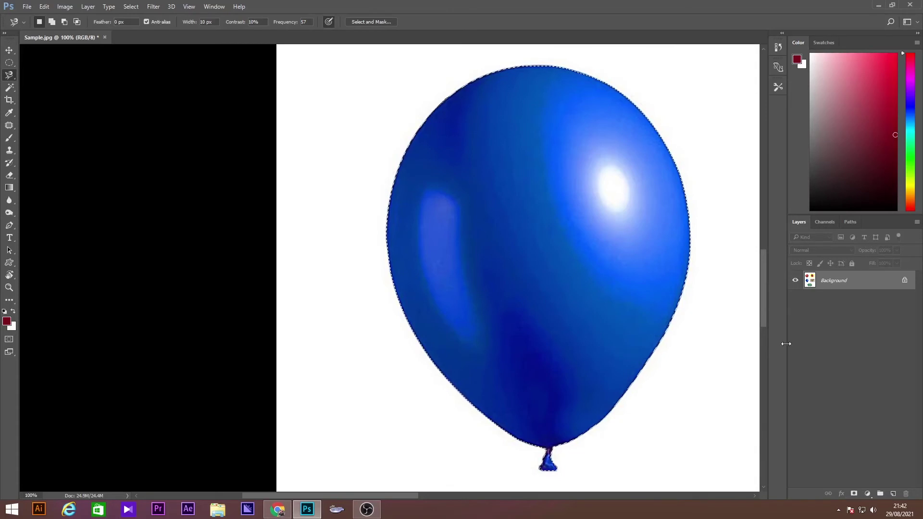
# Copy the balloon to Layer 1 and move it up and right beside the original.
pyautogui.hotkey('ctrl', 'j')
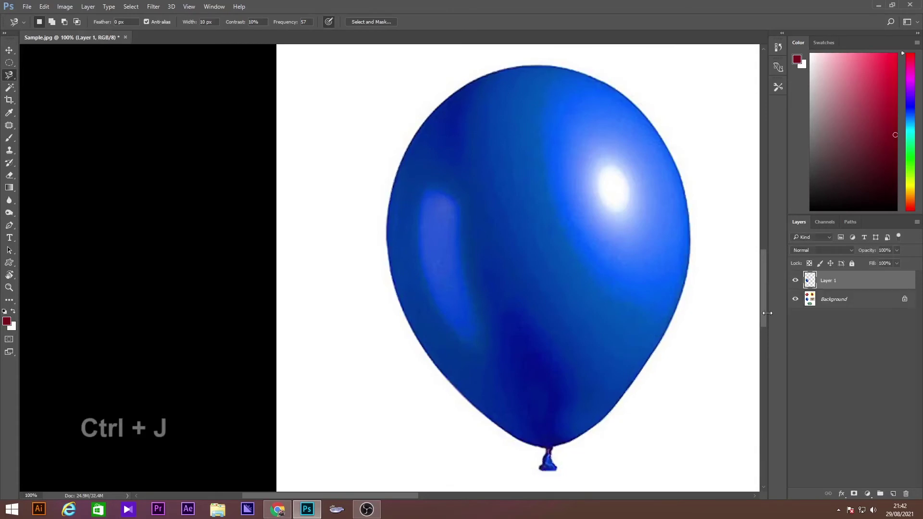
pyautogui.hotkey('ctrl', '-')
pyautogui.hscroll(3, 432, 304)
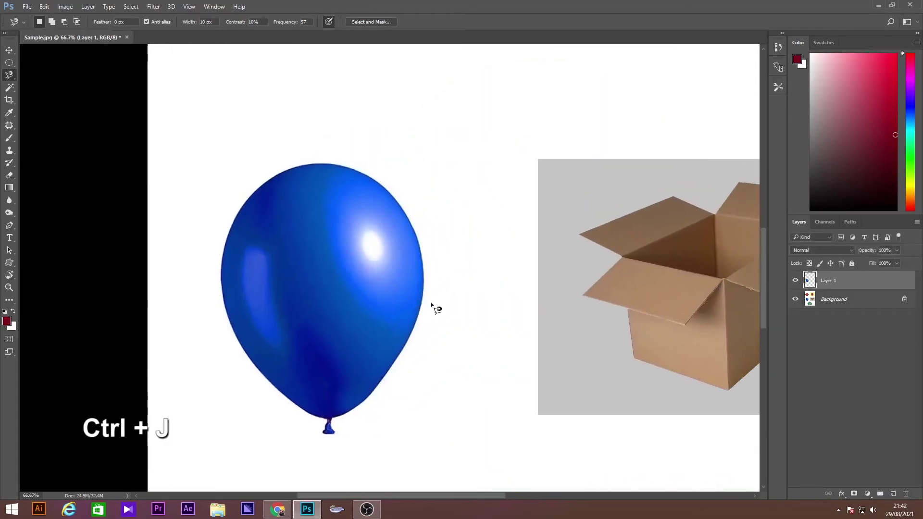
pyautogui.press('v')
pyautogui.moveTo(292, 296)
pyautogui.mouseDown()
pyautogui.moveTo(501, 200)
pyautogui.moveTo(247, 221)
pyautogui.moveTo(528, 190)
pyautogui.moveTo(454, 200)
pyautogui.mouseUp()
pyautogui.hotkey('ctrl', '-')
pyautogui.moveTo(406, 252)
pyautogui.mouseDown()
pyautogui.moveTo(428, 312)
pyautogui.moveTo(440, 203)
pyautogui.mouseUp()
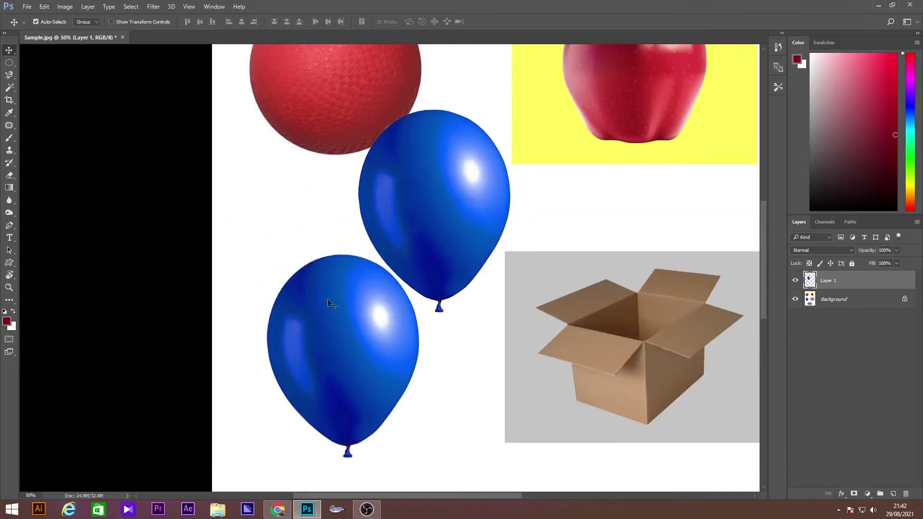
# Create a new blank Untitled-1 document with the default settings.
pyautogui.click(27, 7)
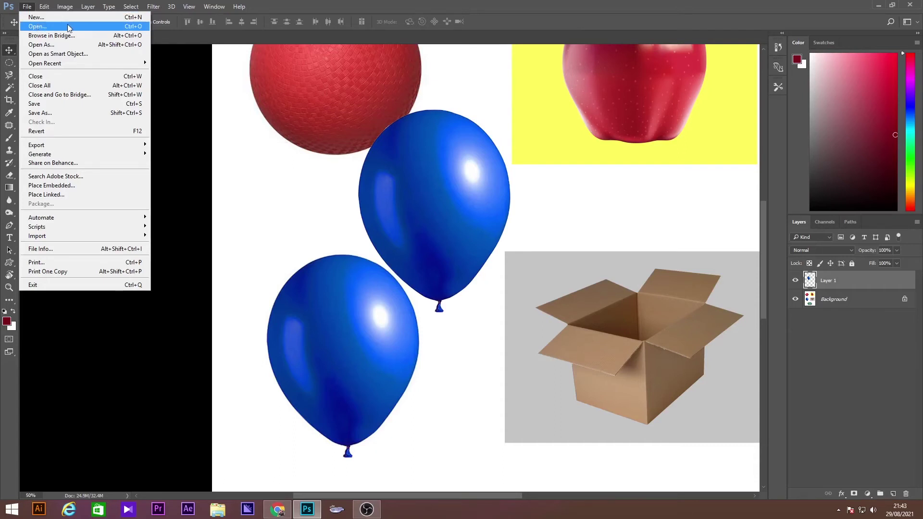
pyautogui.press('Escape')
pyautogui.hotkey('ctrl', 'n')
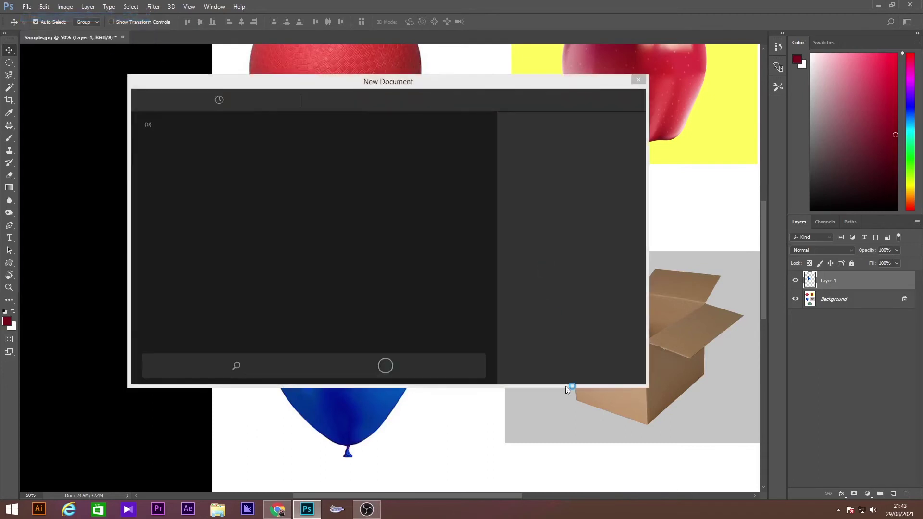
pyautogui.click(619, 369)
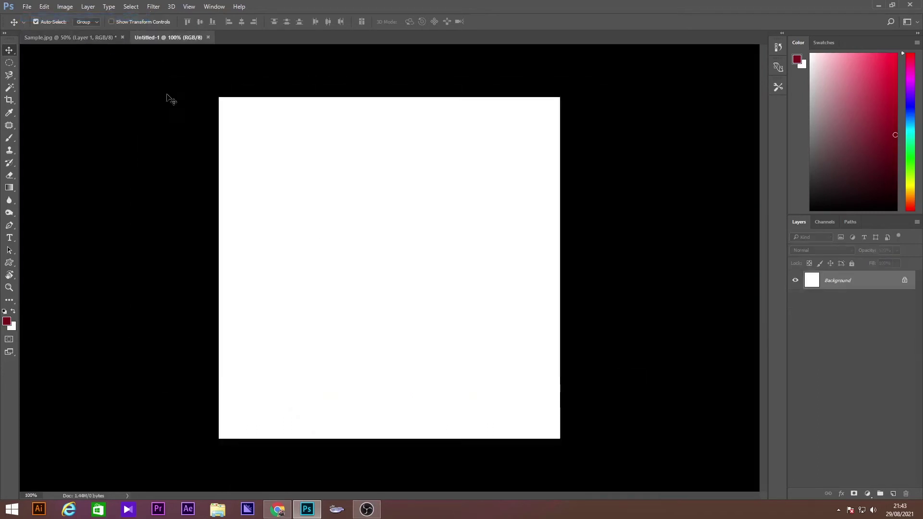
# Drag the balloon layer from Sample.jpg into the Untitled-1 document.
pyautogui.click(71, 37)
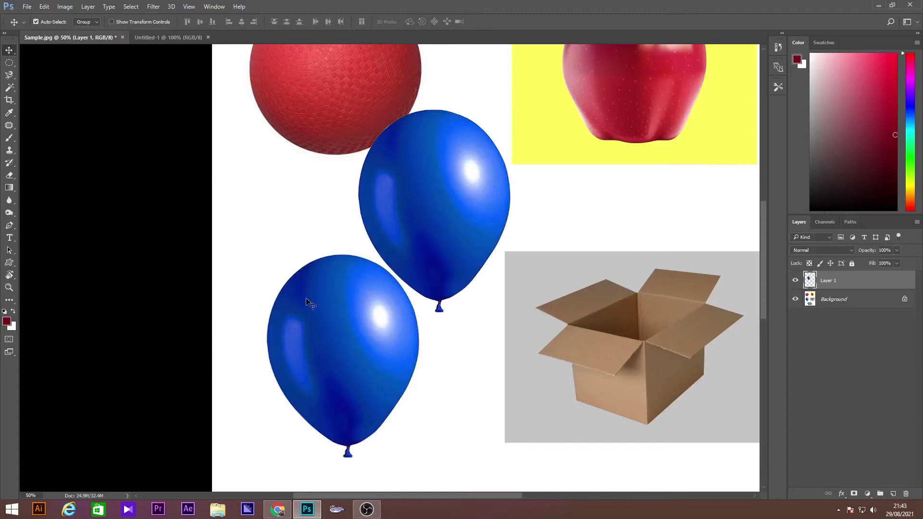
pyautogui.moveTo(443, 203); pyautogui.dragTo(477, 226)
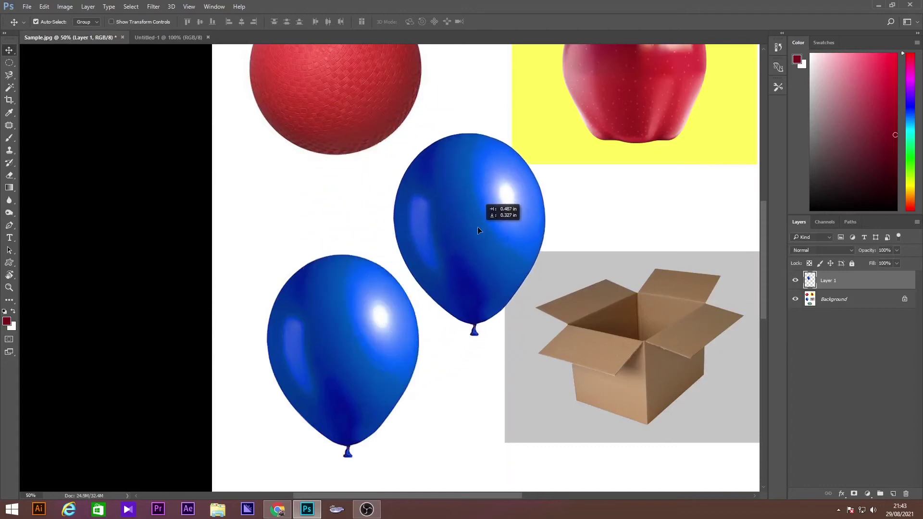
pyautogui.click(159, 37)
pyautogui.click(88, 37)
pyautogui.click(159, 37)
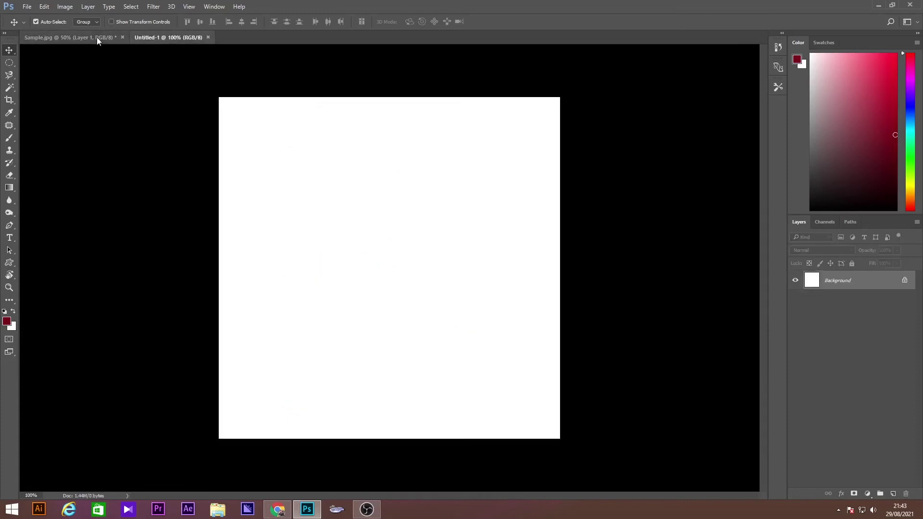
pyautogui.click(81, 36)
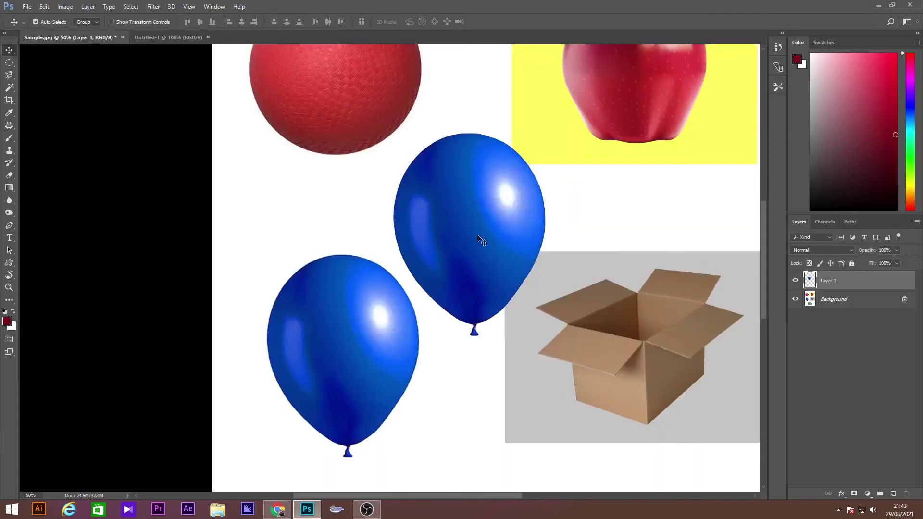
pyautogui.moveTo(477, 230)
pyautogui.mouseDown()
pyautogui.moveTo(162, 37)
pyautogui.moveTo(443, 305)
pyautogui.moveTo(426, 251)
pyautogui.moveTo(400, 295)
pyautogui.mouseUp()
# Scale the balloon down onto the canvas, then undo that first transform.
pyautogui.hotkey('ctrl', '-')
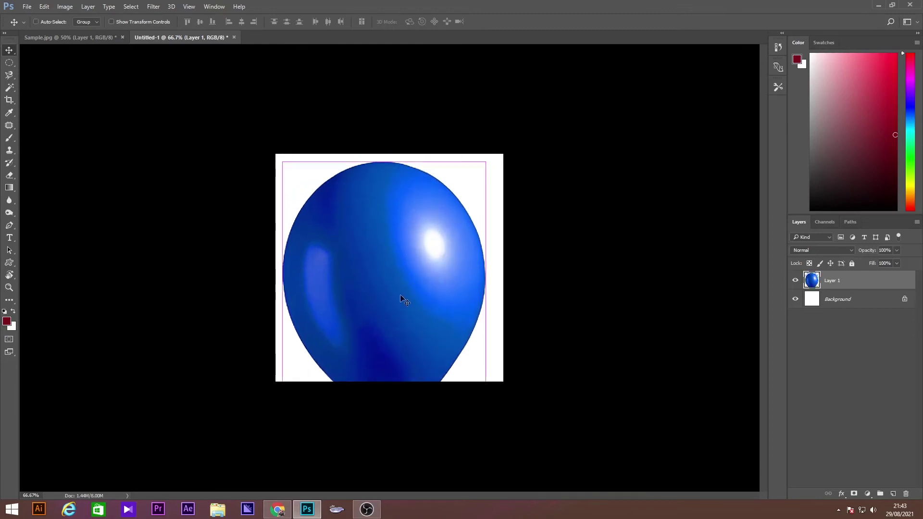
pyautogui.hotkey('ctrl', 't')
pyautogui.moveTo(485, 163)
pyautogui.mouseDown()
pyautogui.moveTo(404, 292)
pyautogui.moveTo(437, 215)
pyautogui.moveTo(415, 280)
pyautogui.mouseUp()
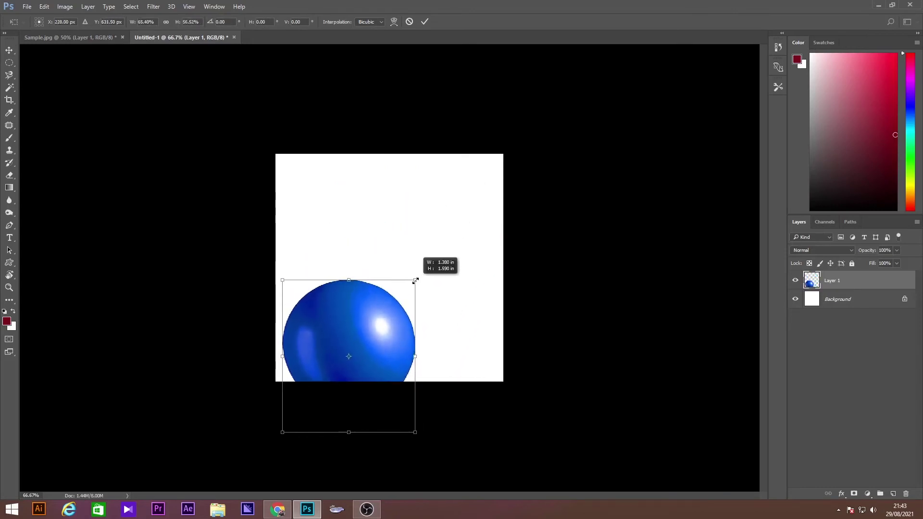
pyautogui.moveTo(361, 321); pyautogui.dragTo(403, 245)
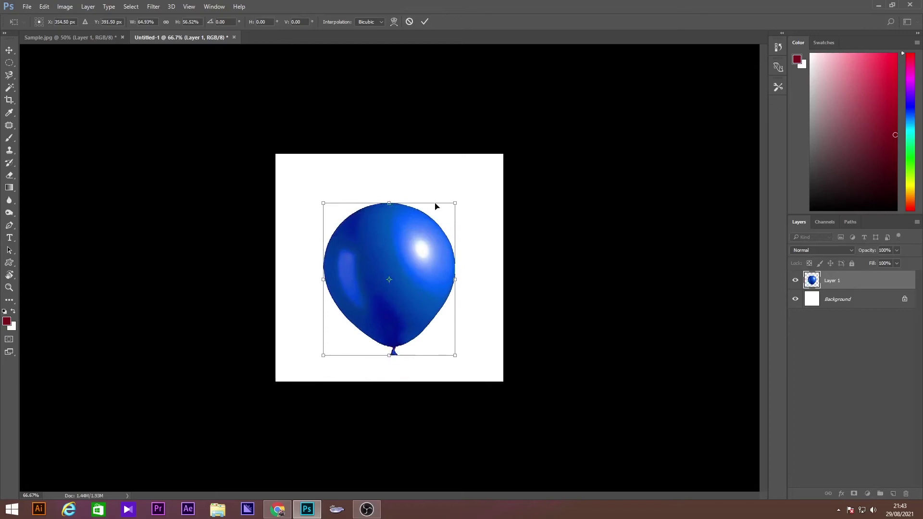
pyautogui.moveTo(455, 203)
pyautogui.mouseDown()
pyautogui.moveTo(428, 225)
pyautogui.moveTo(446, 208)
pyautogui.moveTo(410, 217)
pyautogui.mouseUp()
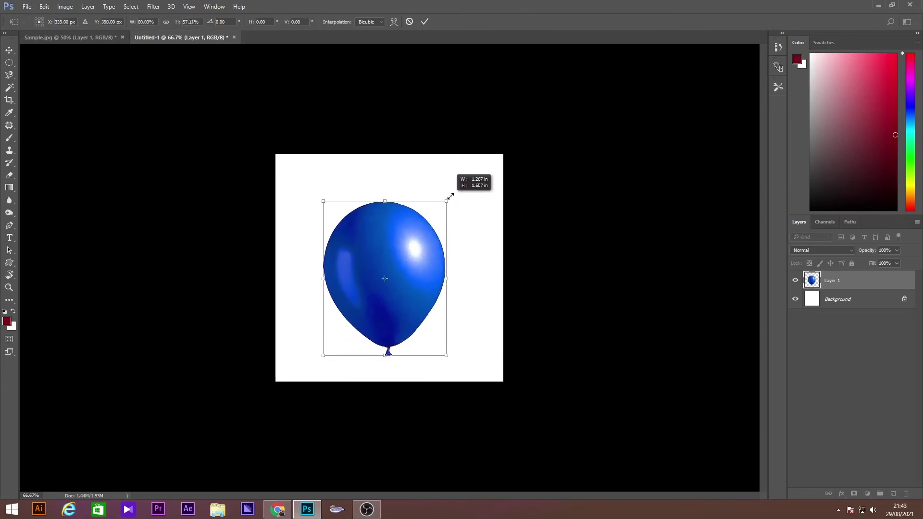
pyautogui.moveTo(440, 211); pyautogui.dragTo(434, 220)
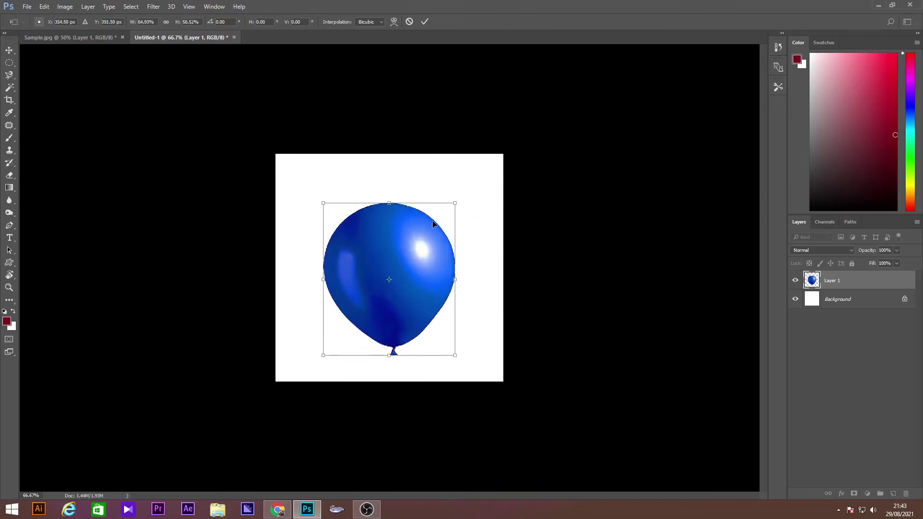
pyautogui.hotkey('ctrl', 'z')
pyautogui.hotkey('ctrl', 'z')
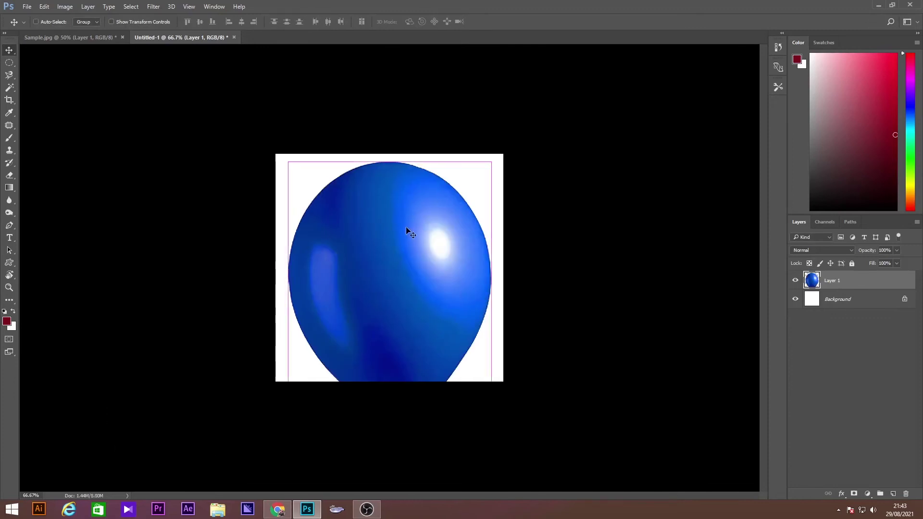
# Shrink and centre the balloon again, commit it, and nudge it slightly higher.
pyautogui.hotkey('ctrl', 't')
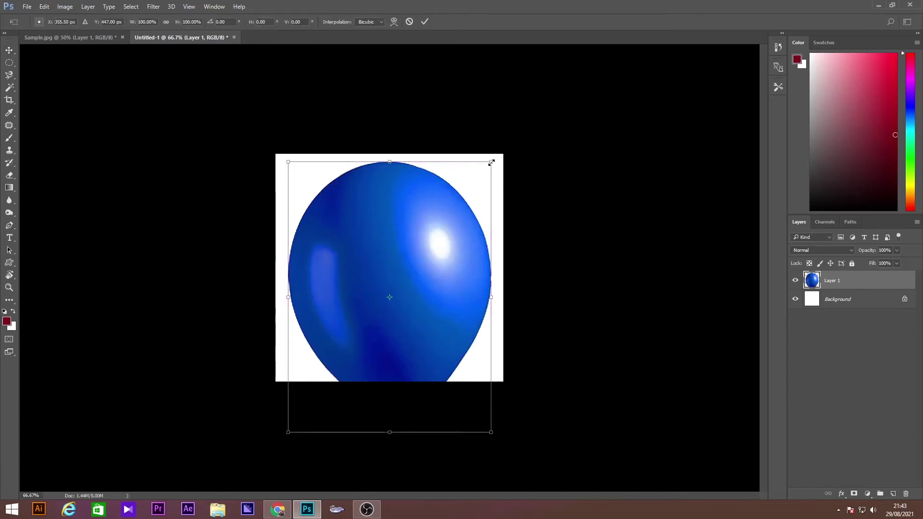
pyautogui.moveTo(491, 162)
pyautogui.mouseDown()
pyautogui.moveTo(412, 280)
pyautogui.moveTo(393, 292)
pyautogui.mouseUp()
pyautogui.moveTo(339, 343); pyautogui.dragTo(389, 226)
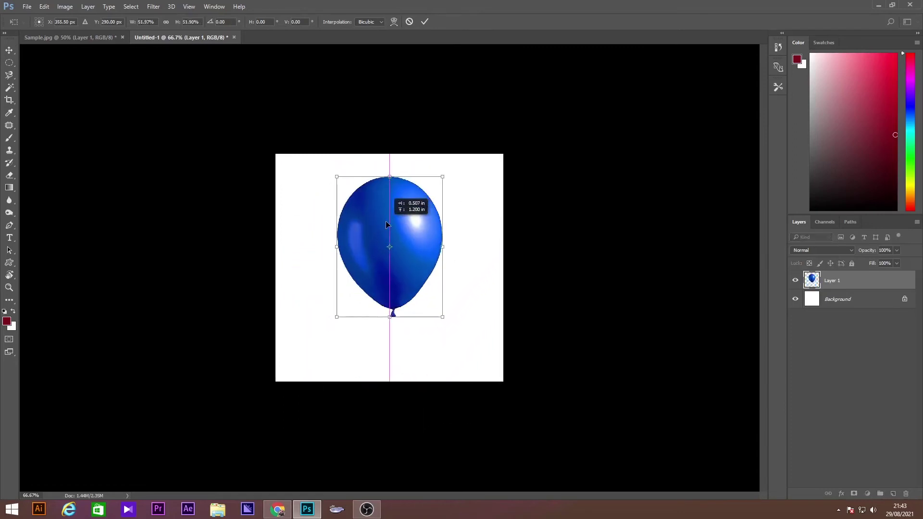
pyautogui.moveTo(442, 177)
pyautogui.mouseDown()
pyautogui.moveTo(414, 223)
pyautogui.moveTo(453, 161)
pyautogui.moveTo(468, 179)
pyautogui.moveTo(420, 241)
pyautogui.moveTo(443, 194)
pyautogui.moveTo(412, 266)
pyautogui.mouseUp()
pyautogui.press('Return')
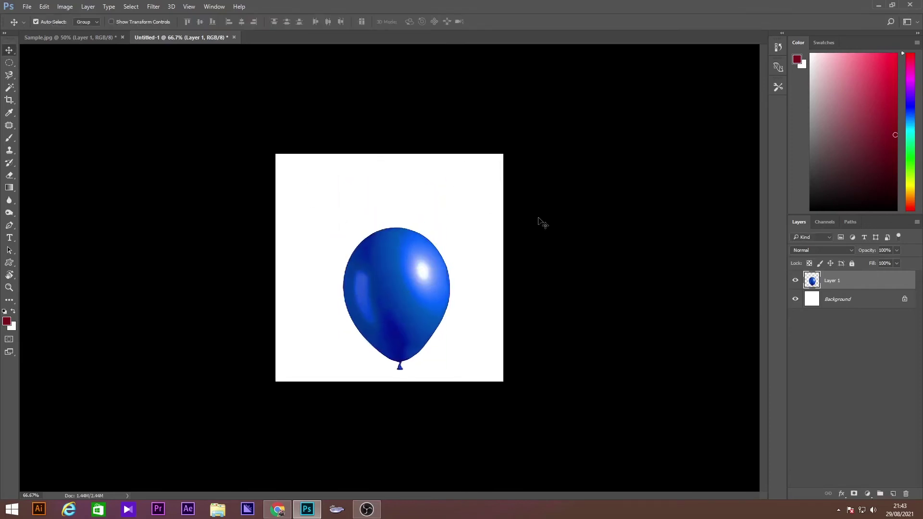
pyautogui.moveTo(408, 319)
pyautogui.mouseDown()
pyautogui.moveTo(413, 260)
pyautogui.moveTo(410, 288)
pyautogui.mouseUp()
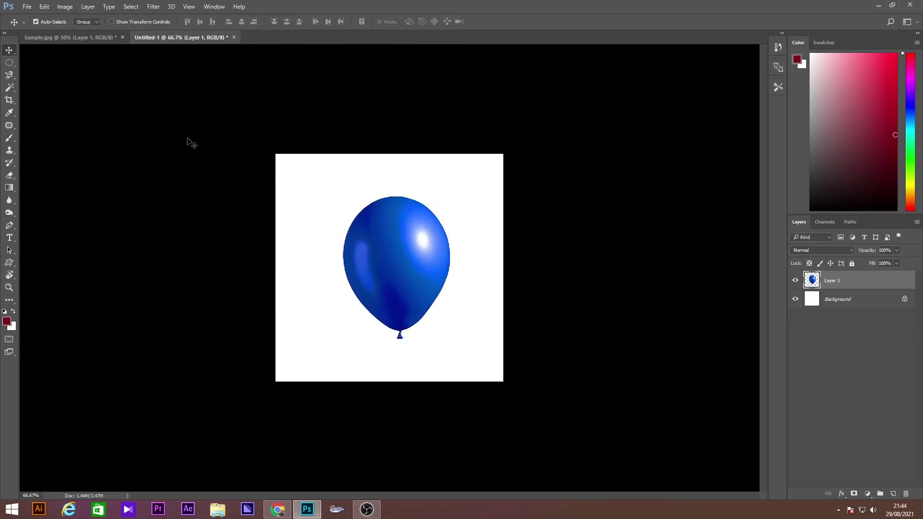
# Back in Sample.jpg, delete the balloon copy layer.
pyautogui.click(56, 37)
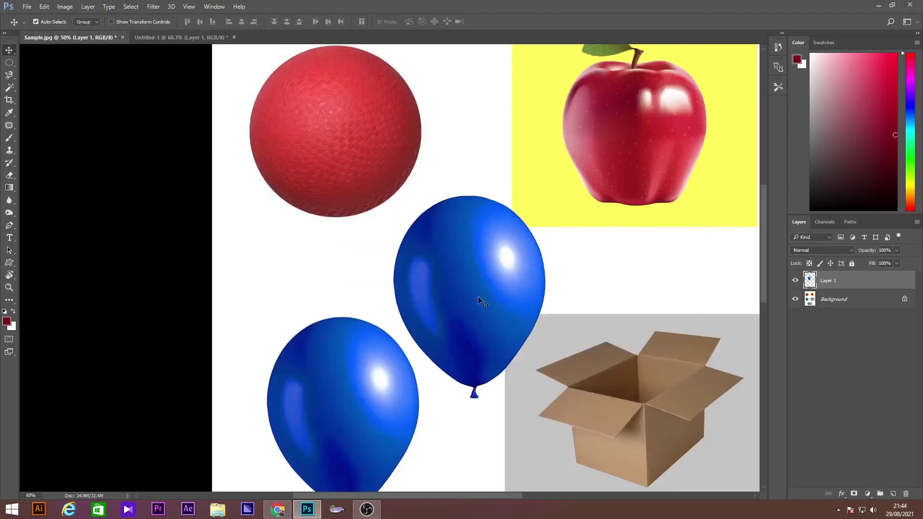
pyautogui.moveTo(481, 301); pyautogui.dragTo(423, 264)
pyautogui.press('Delete')
pyautogui.hotkey('ctrl', '-')
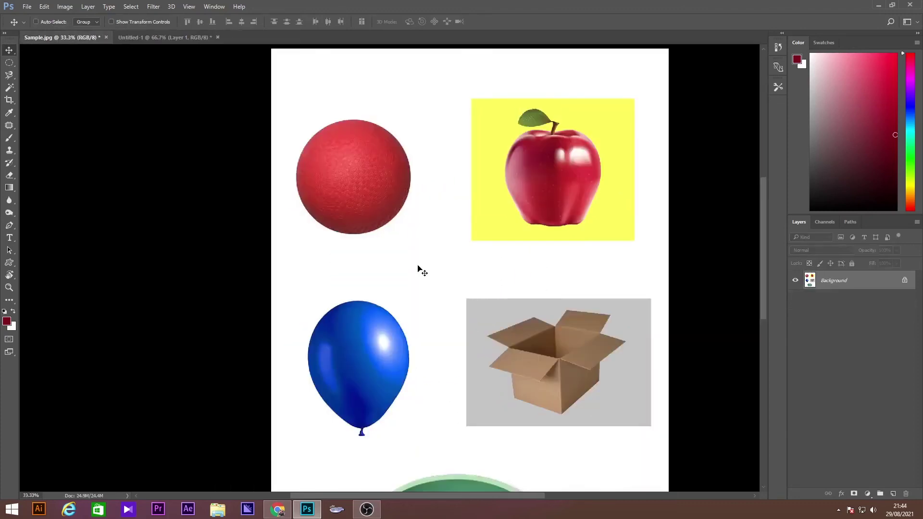
pyautogui.hotkey('ctrl', '-')
# Trace the apple with the Magnetic Lasso into a closed selection.
pyautogui.hotkey('ctrl', '+')
pyautogui.hotkey('ctrl', '+')
pyautogui.hotkey('ctrl', '+')
pyautogui.click(36, 21)
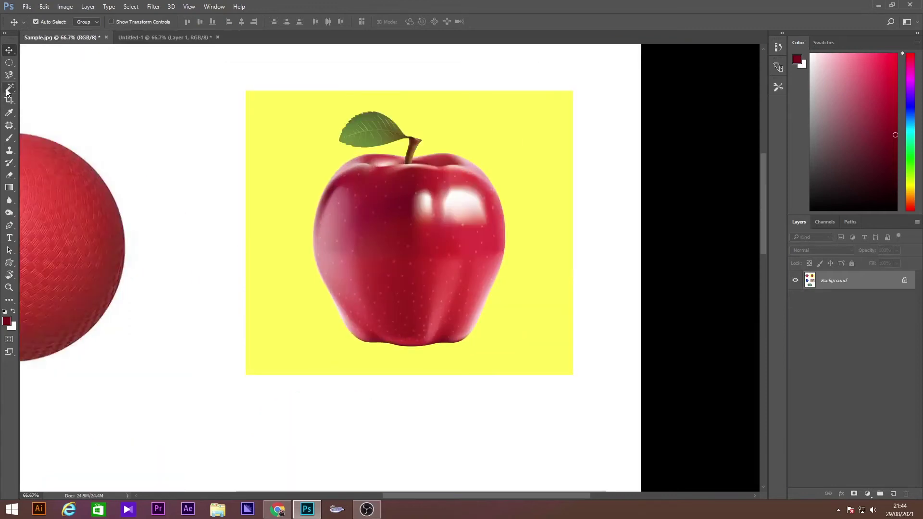
pyautogui.click(8, 76)
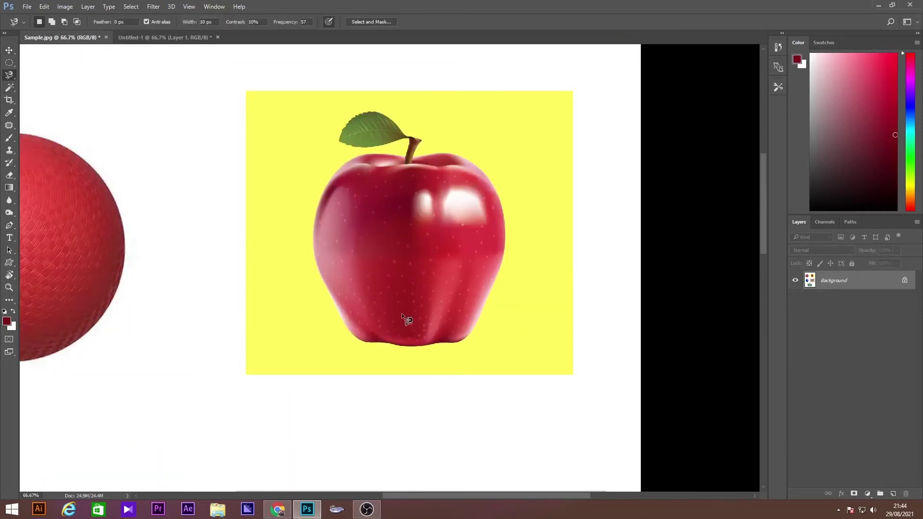
pyautogui.hotkey('ctrl', '+')
pyautogui.moveTo(491, 195); pyautogui.dragTo(436, 296)
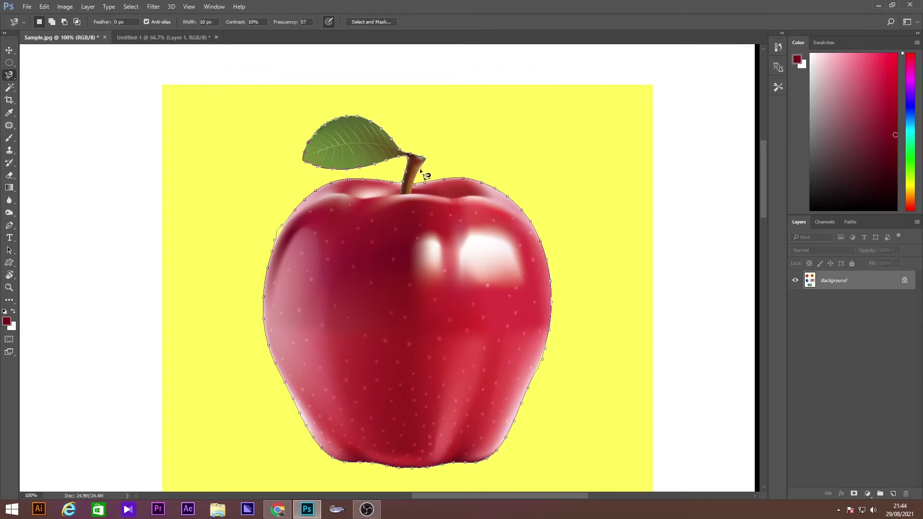
pyautogui.click(415, 187)
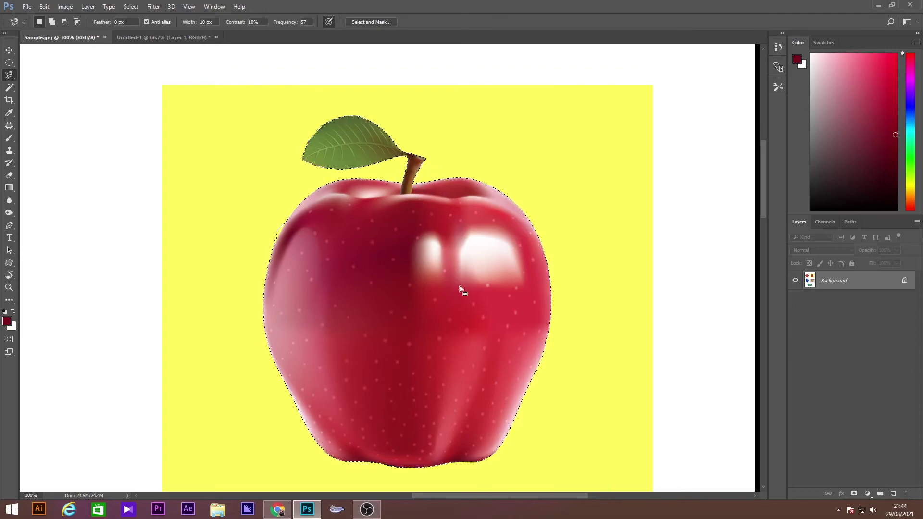
# Copy the apple to Layer 1 and drag it left beside the original.
pyautogui.hotkey('ctrl', 'j')
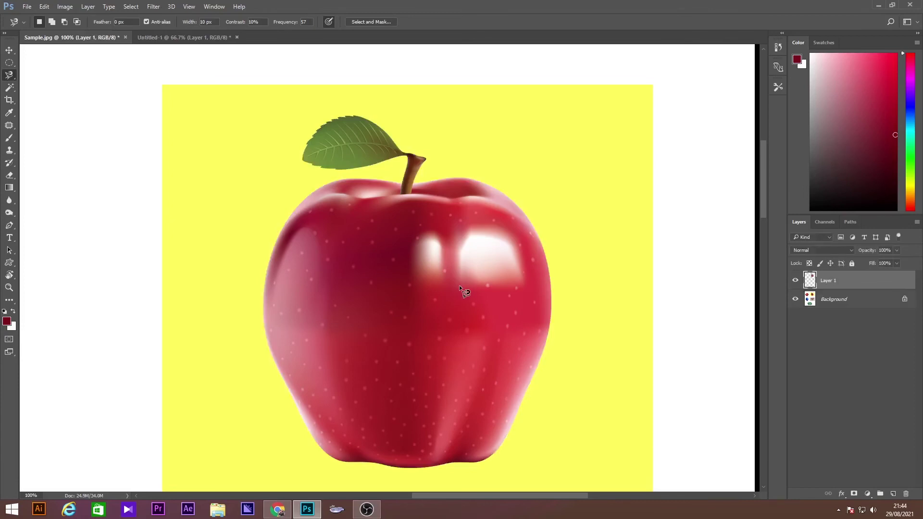
pyautogui.press('v')
pyautogui.moveTo(460, 289)
pyautogui.mouseDown()
pyautogui.moveTo(271, 225)
pyautogui.moveTo(173, 287)
pyautogui.mouseUp()
pyautogui.hotkey('ctrl', '-')
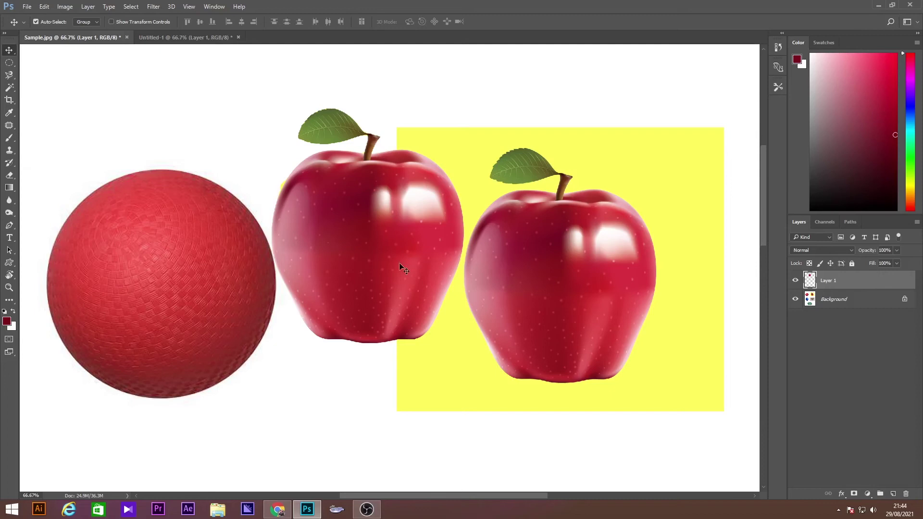
# Delete the apple copy layer so Sample.jpg keeps only its Background.
pyautogui.moveTo(396, 244)
pyautogui.mouseDown()
pyautogui.moveTo(281, 258)
pyautogui.moveTo(285, 273)
pyautogui.moveTo(423, 243)
pyautogui.moveTo(279, 254)
pyautogui.moveTo(423, 237)
pyautogui.moveTo(391, 245)
pyautogui.mouseUp()
pyautogui.press('Delete')
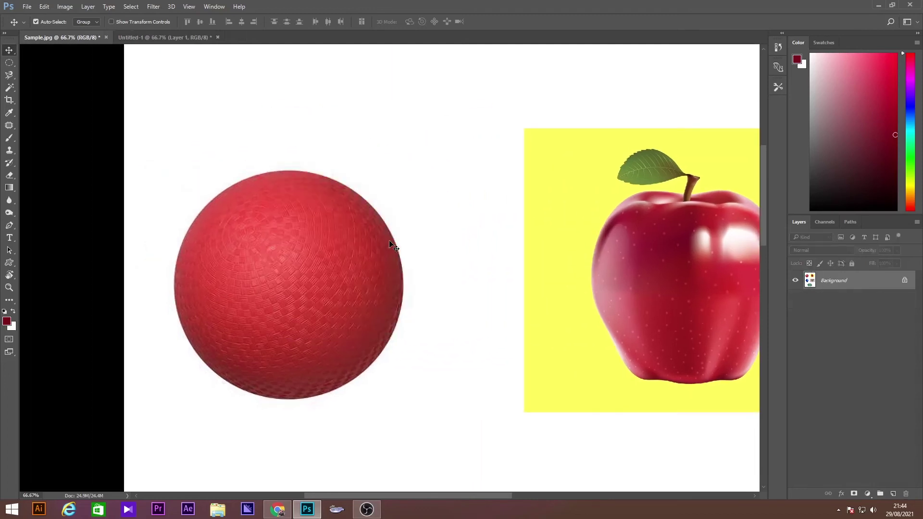
pyautogui.moveTo(482, 247)
pyautogui.mouseDown()
pyautogui.moveTo(342, 241)
pyautogui.moveTo(375, 253)
pyautogui.moveTo(351, 242)
pyautogui.mouseUp()
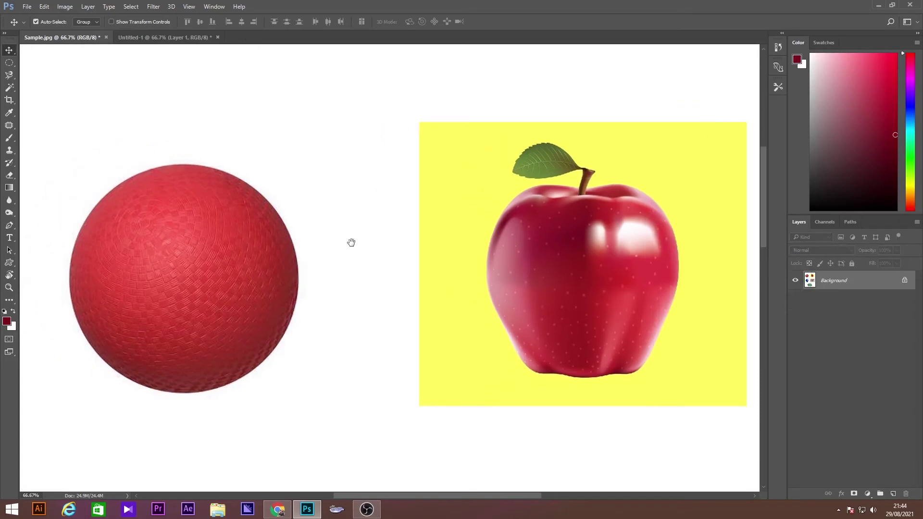
pyautogui.hotkey('ctrl', '-')
pyautogui.moveTo(429, 335)
pyautogui.mouseDown()
pyautogui.moveTo(342, 241)
pyautogui.moveTo(339, 332)
pyautogui.mouseUp()
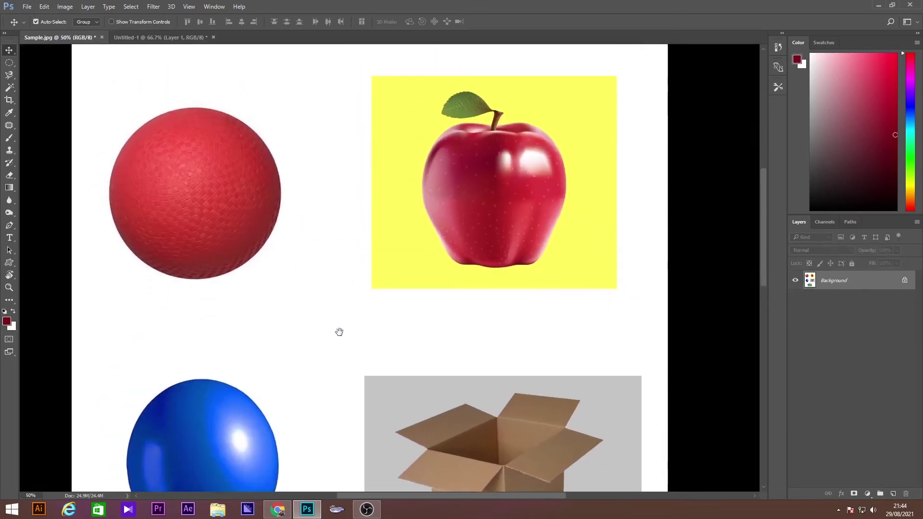
pyautogui.moveTo(268, 306); pyautogui.dragTo(283, 309)
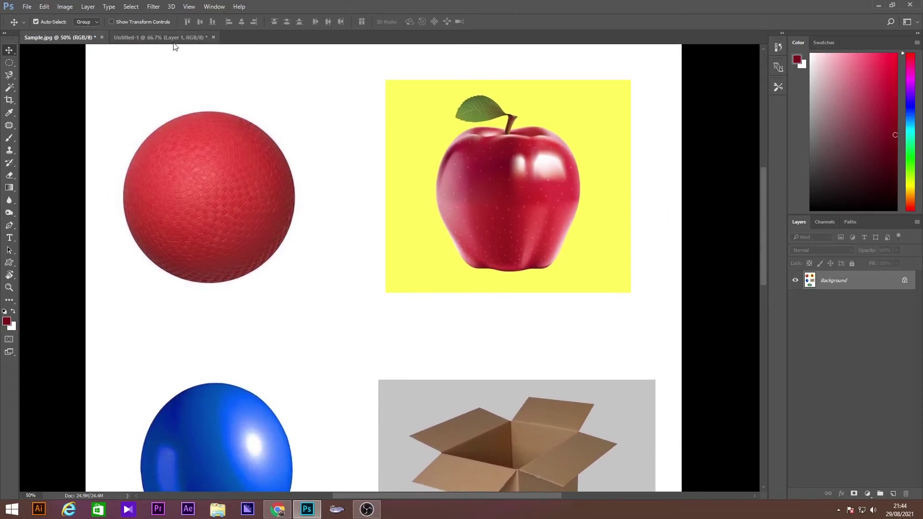
# Open Bride1.jpg and view the dress and veil at 100%.
pyautogui.hotkey('ctrl', 'o')
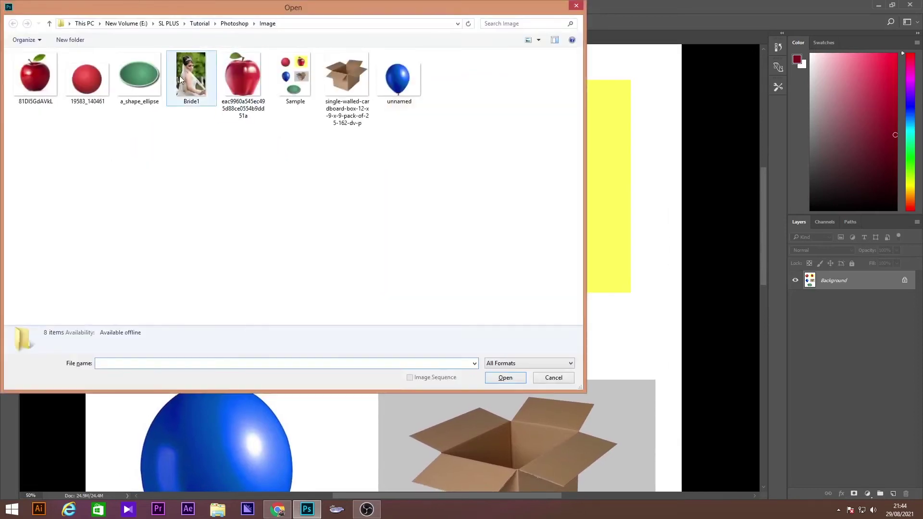
pyautogui.doubleClick(189, 71)
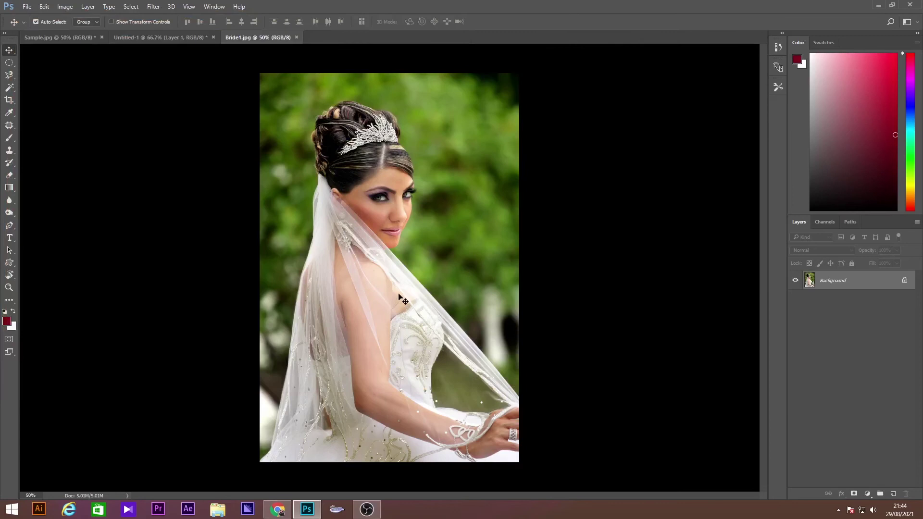
pyautogui.hotkey('ctrl', '+')
pyautogui.moveTo(409, 302); pyautogui.dragTo(353, 274)
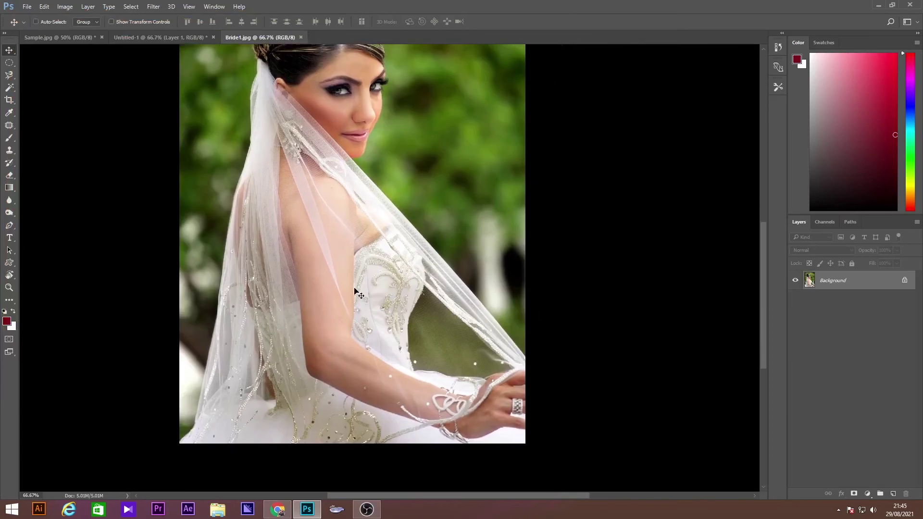
pyautogui.hotkey('ctrl', '+')
pyautogui.moveTo(474, 223); pyautogui.dragTo(414, 332)
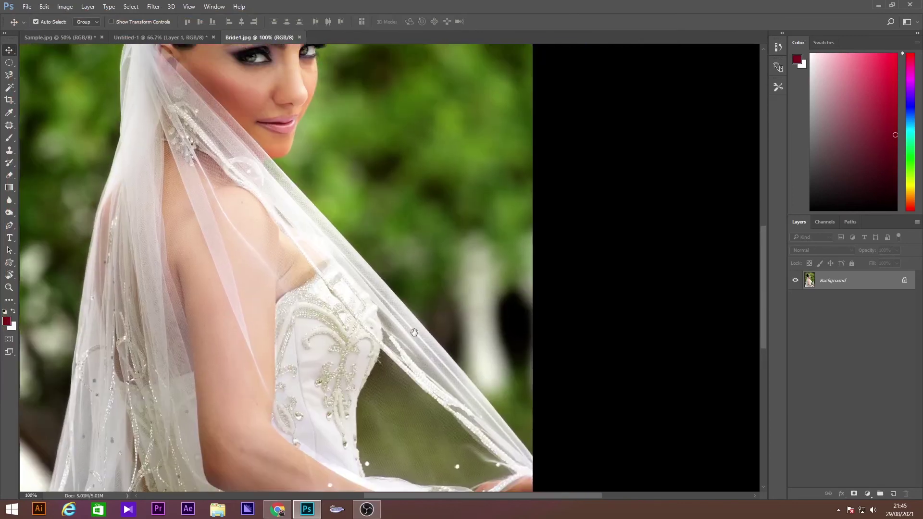
# Start a Magnetic Lasso trace at the veil edge, working up around the bride's head.
pyautogui.click(10, 75)
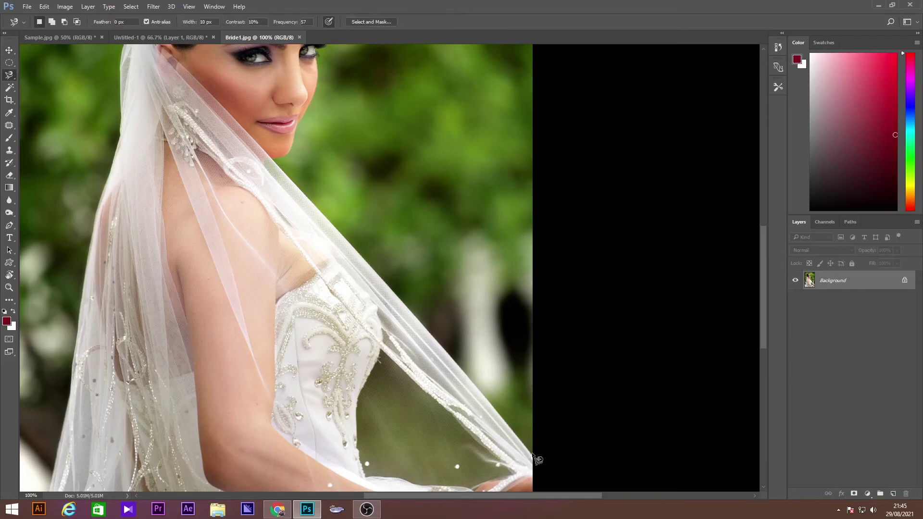
pyautogui.hotkey('ctrl', '+')
pyautogui.scroll(-1, 479, 282)
pyautogui.scroll(-1, 481, 208)
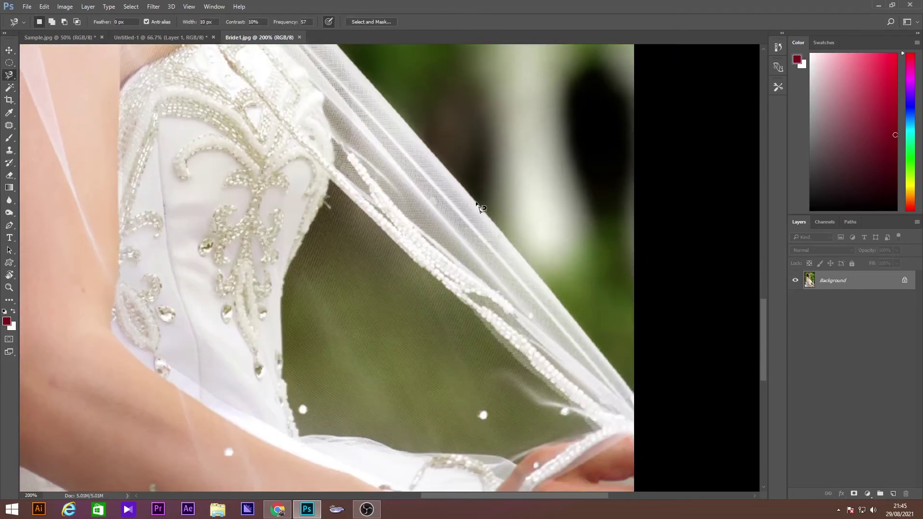
pyautogui.hotkey('ctrl', '-')
pyautogui.click(512, 333)
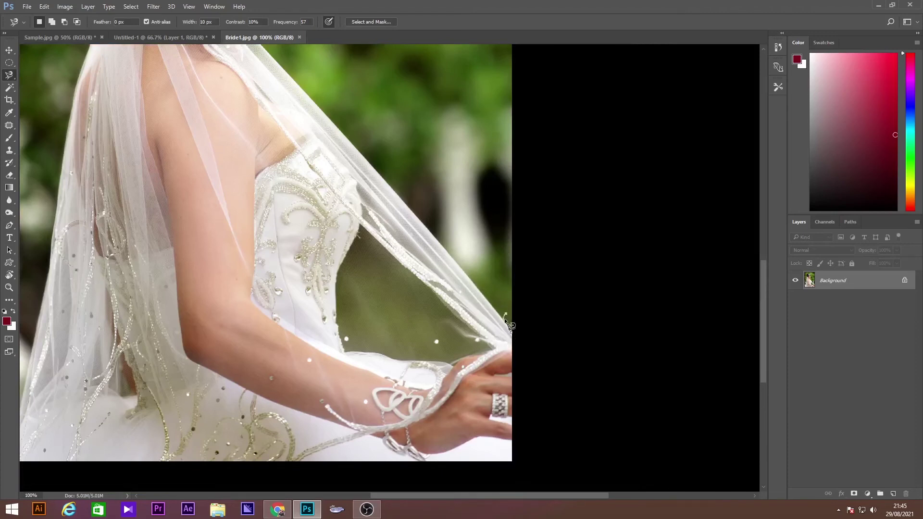
pyautogui.moveTo(363, 159); pyautogui.dragTo(514, 409)
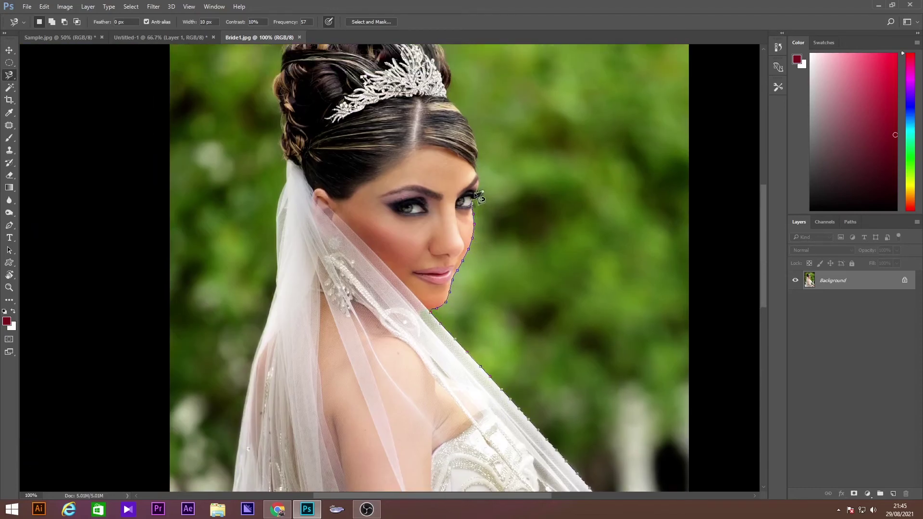
pyautogui.moveTo(451, 85); pyautogui.dragTo(459, 334)
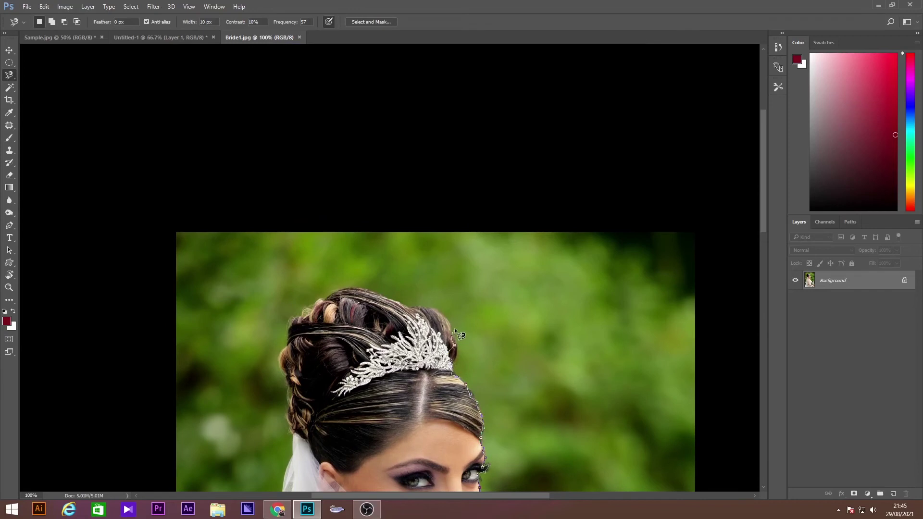
# Continue the trace down the veil and along the bottom, closing it near the hand.
pyautogui.moveTo(293, 445); pyautogui.dragTo(391, 141)
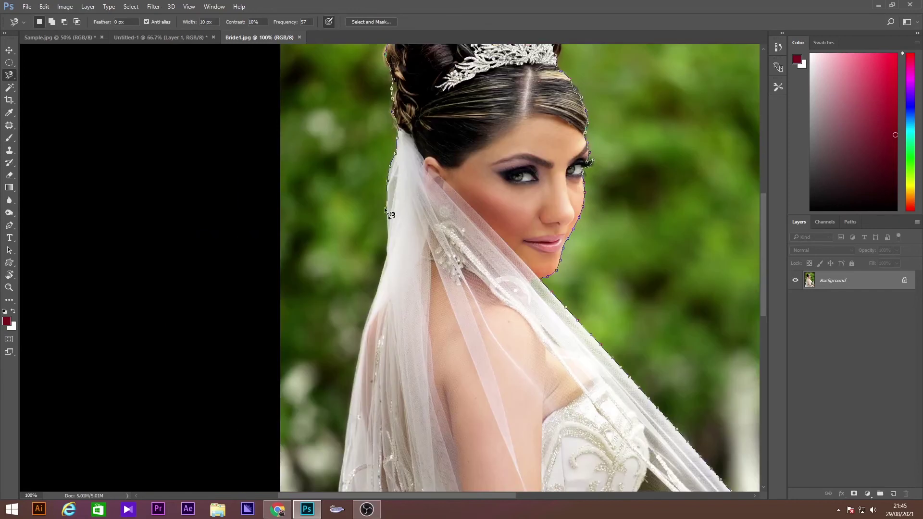
pyautogui.moveTo(352, 417); pyautogui.dragTo(398, 53)
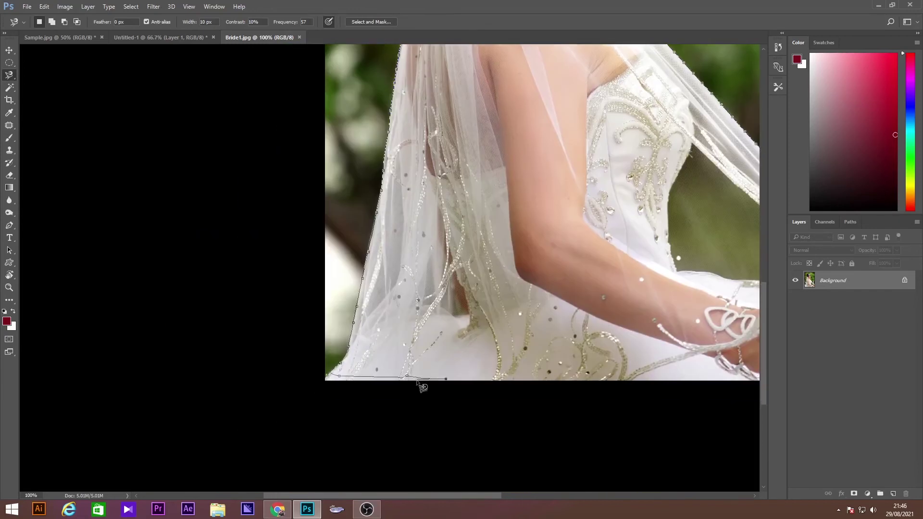
pyautogui.moveTo(510, 412); pyautogui.dragTo(205, 421)
pyautogui.press('Escape')
pyautogui.click(525, 264)
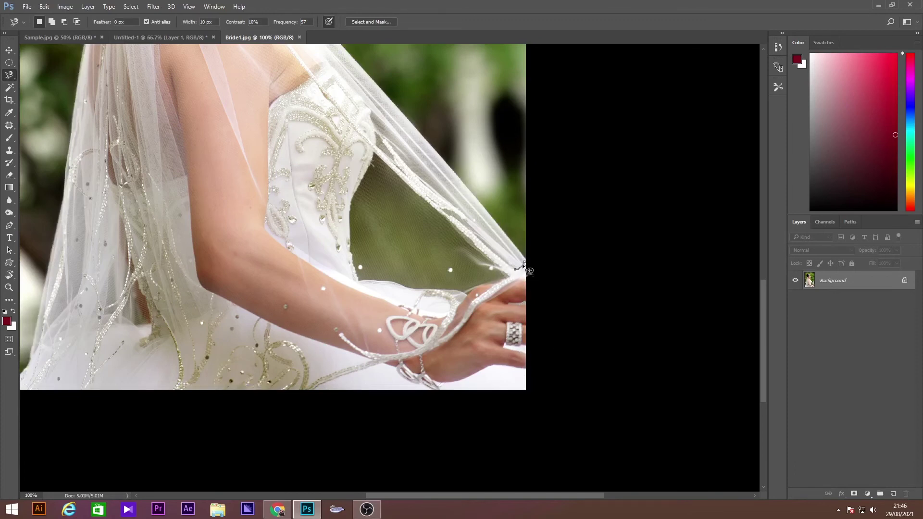
pyautogui.click(511, 258)
pyautogui.hotkey('ctrl', '-')
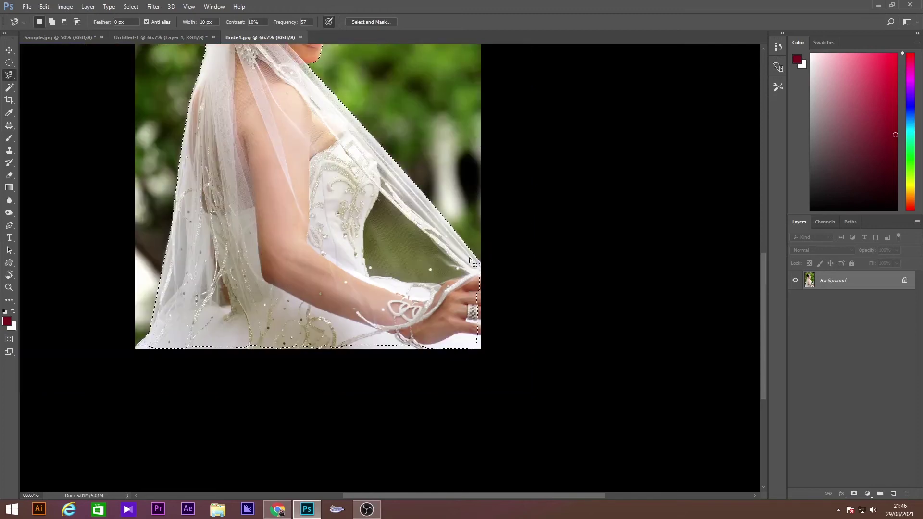
pyautogui.moveTo(277, 49); pyautogui.dragTo(394, 215)
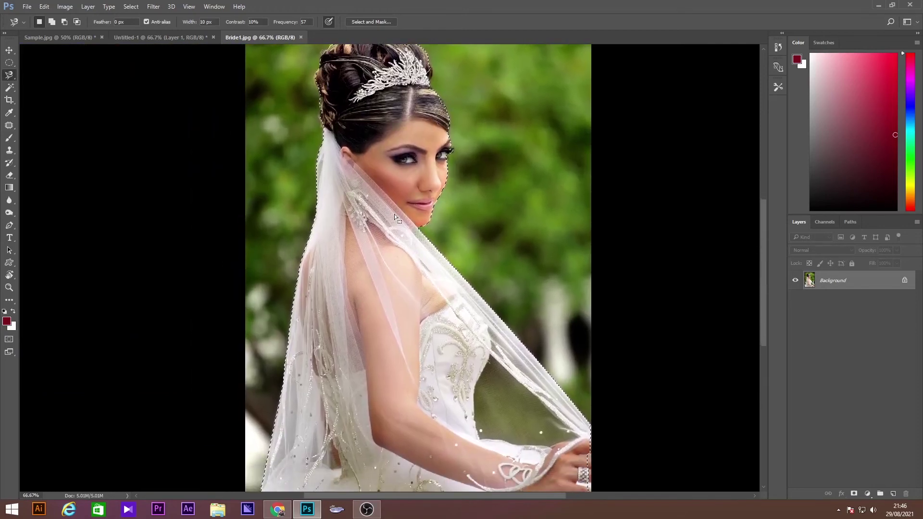
# Create a new blank A4 document, Untitled-2.
pyautogui.hotkey('alt', 'f')
pyautogui.press('n')
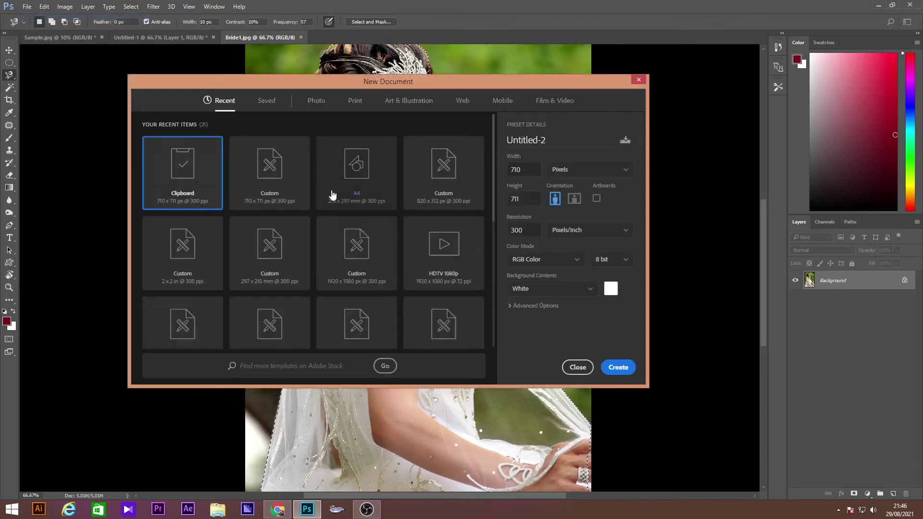
pyautogui.click(351, 181)
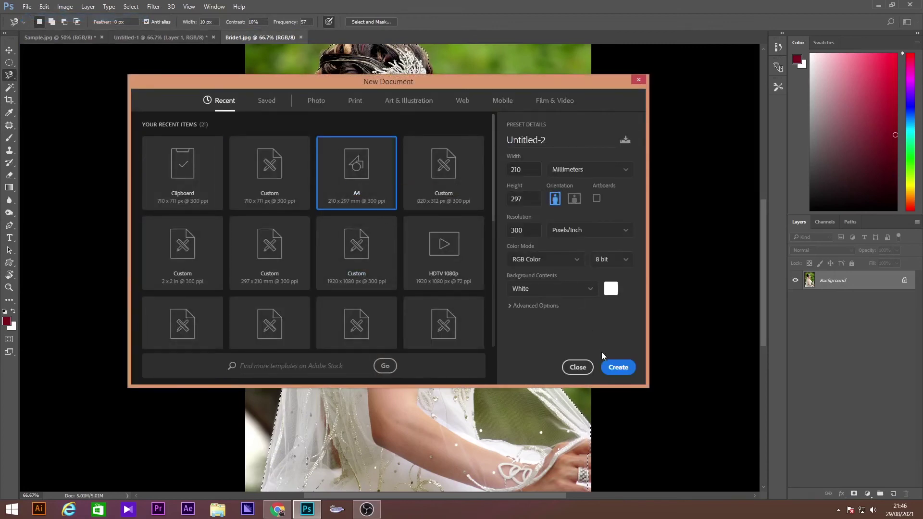
pyautogui.click(619, 368)
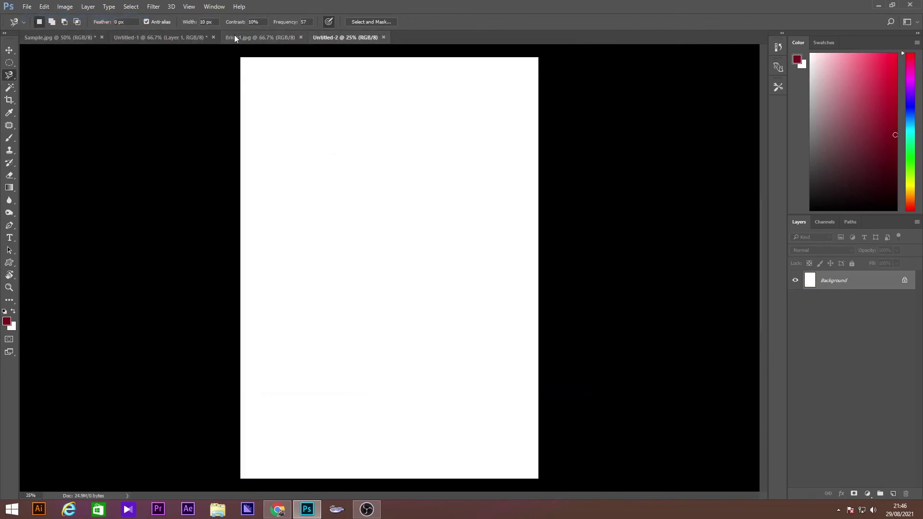
# Drag the selected bride from Bride1.jpg into Untitled-2.
pyautogui.click(235, 37)
pyautogui.press('v')
pyautogui.moveTo(368, 284)
pyautogui.mouseDown()
pyautogui.moveTo(338, 35)
pyautogui.moveTo(399, 322)
pyautogui.moveTo(358, 323)
pyautogui.mouseUp()
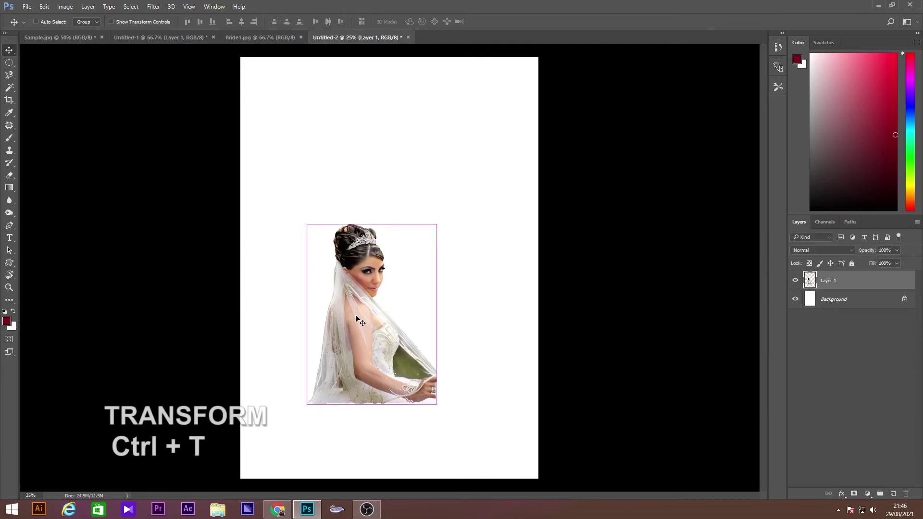
# Resize the bride layer to about 158.59% and position it near the page centre.
pyautogui.hotkey('ctrl', 't')
pyautogui.moveTo(436, 225)
pyautogui.mouseDown()
pyautogui.moveTo(482, 153)
pyautogui.moveTo(437, 185)
pyautogui.moveTo(447, 149)
pyautogui.moveTo(490, 90)
pyautogui.mouseUp()
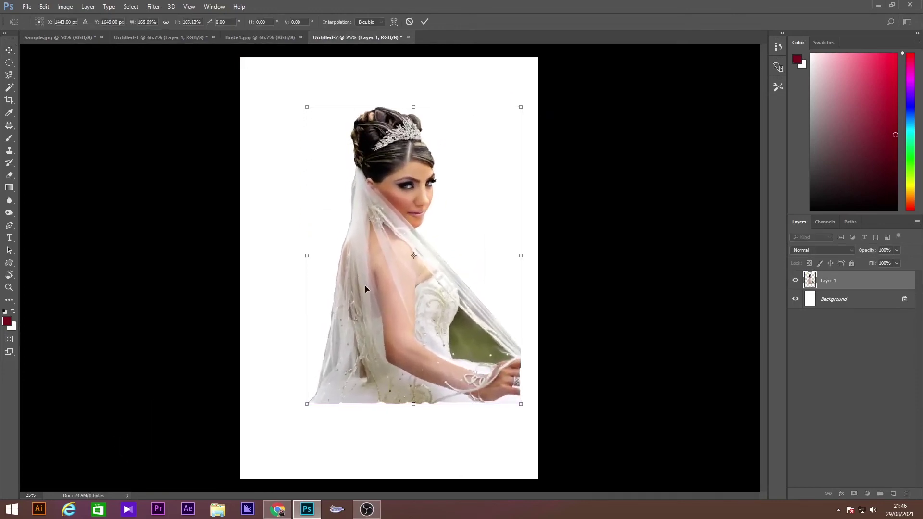
pyautogui.moveTo(367, 291); pyautogui.dragTo(342, 331)
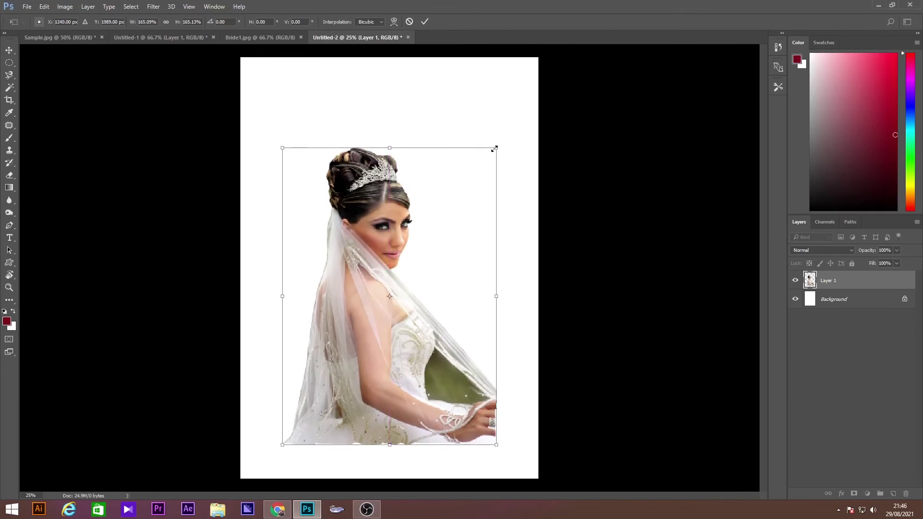
pyautogui.moveTo(494, 149); pyautogui.dragTo(487, 159)
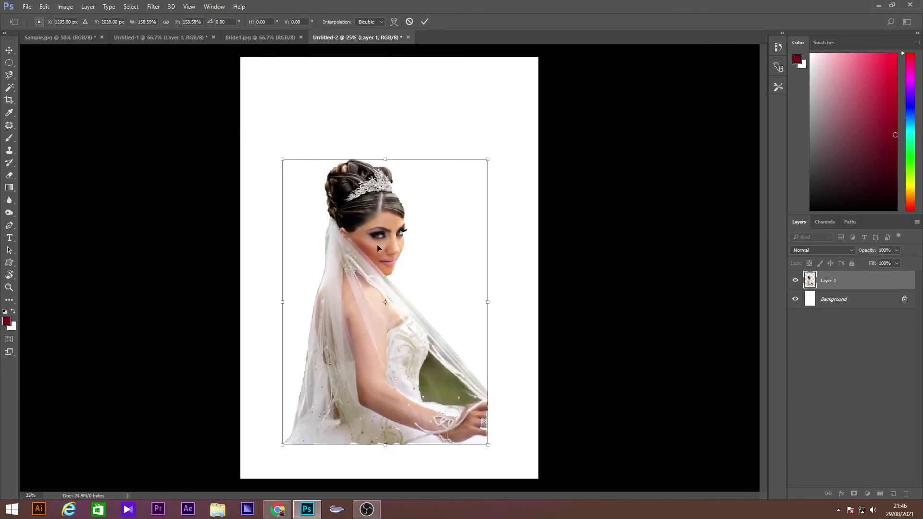
pyautogui.moveTo(378, 247); pyautogui.dragTo(351, 264)
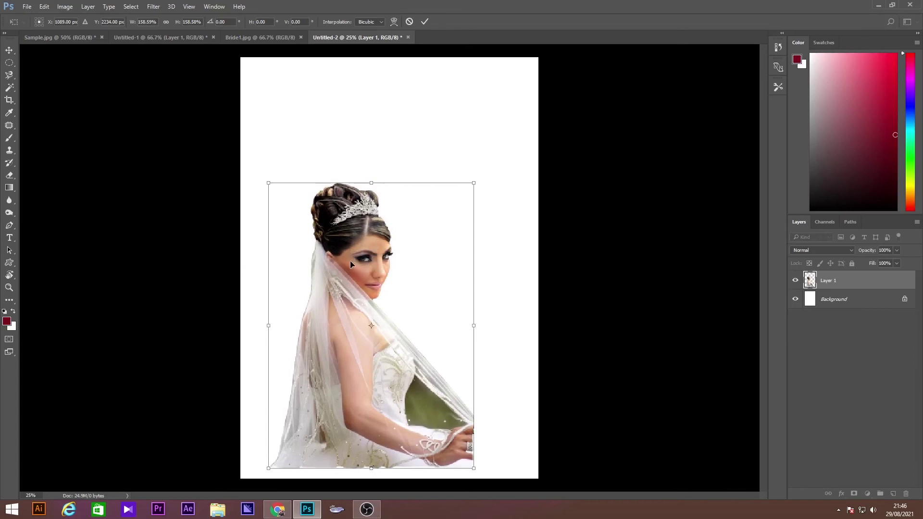
pyautogui.press('Return')
pyautogui.hotkey('ctrl', '+')
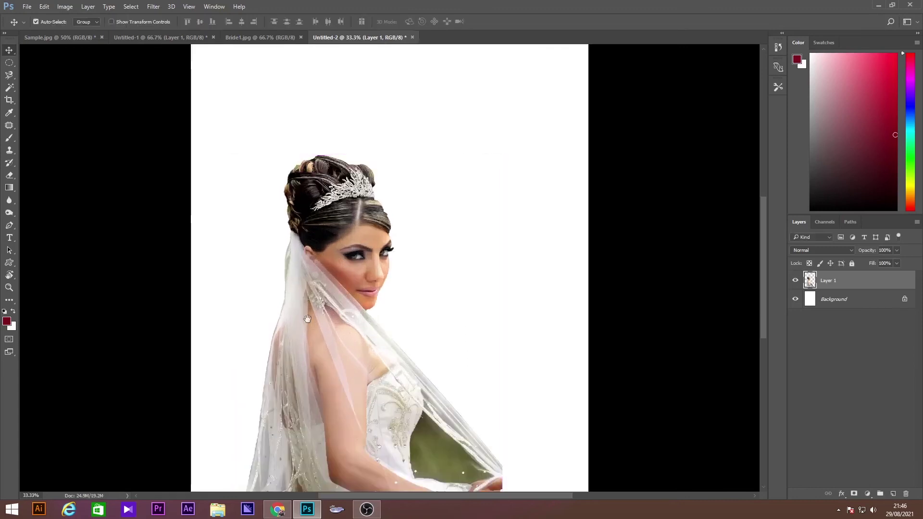
pyautogui.hotkey('ctrl', '-')
pyautogui.moveTo(348, 262); pyautogui.dragTo(352, 238)
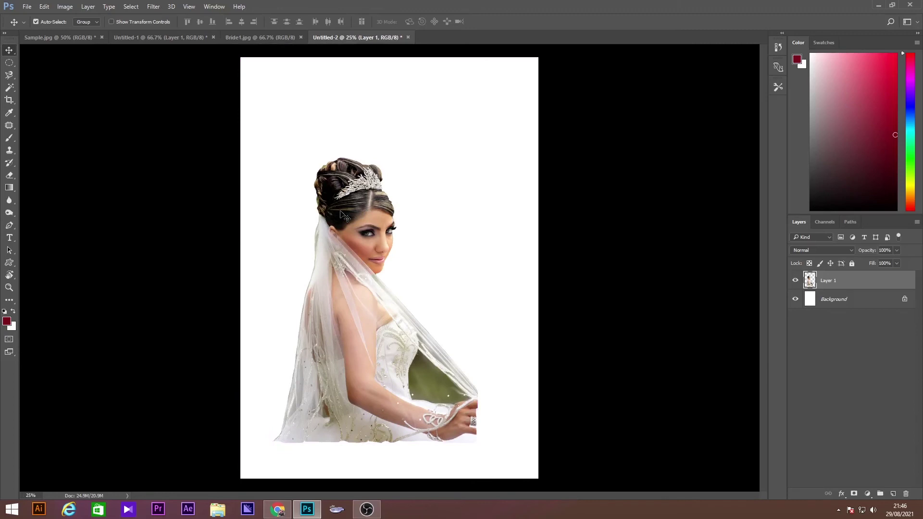
# Fill a rectangle across the page top with dark red on a new Layer 2.
pyautogui.click(10, 64)
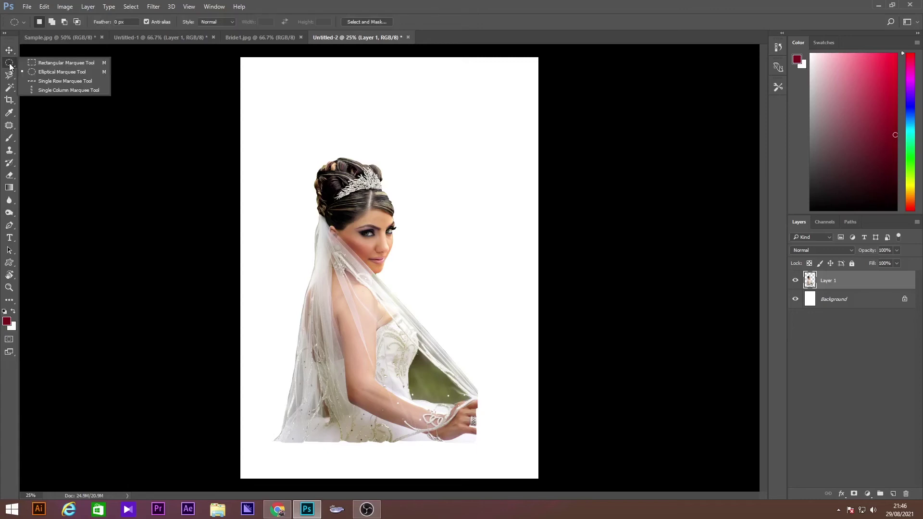
pyautogui.click(38, 64)
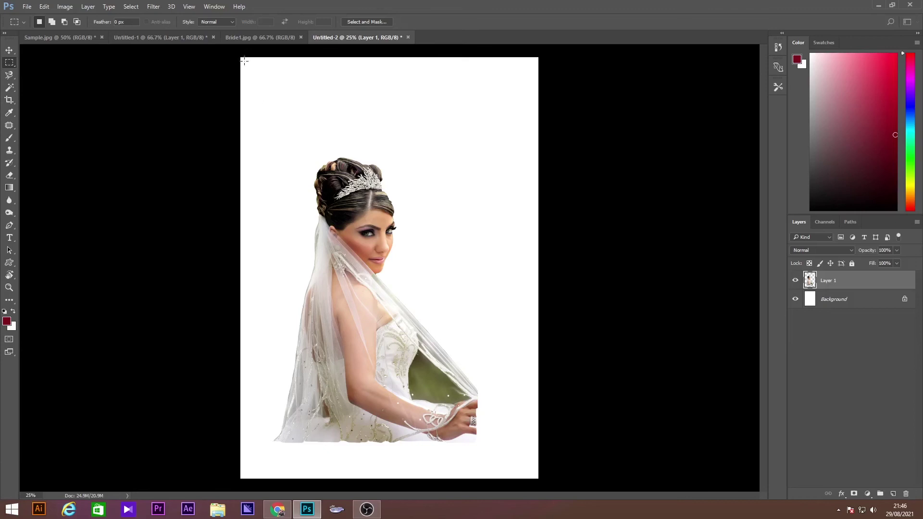
pyautogui.moveTo(245, 70); pyautogui.dragTo(505, 138)
pyautogui.hotkey('ctrl', 'shift', 'n')
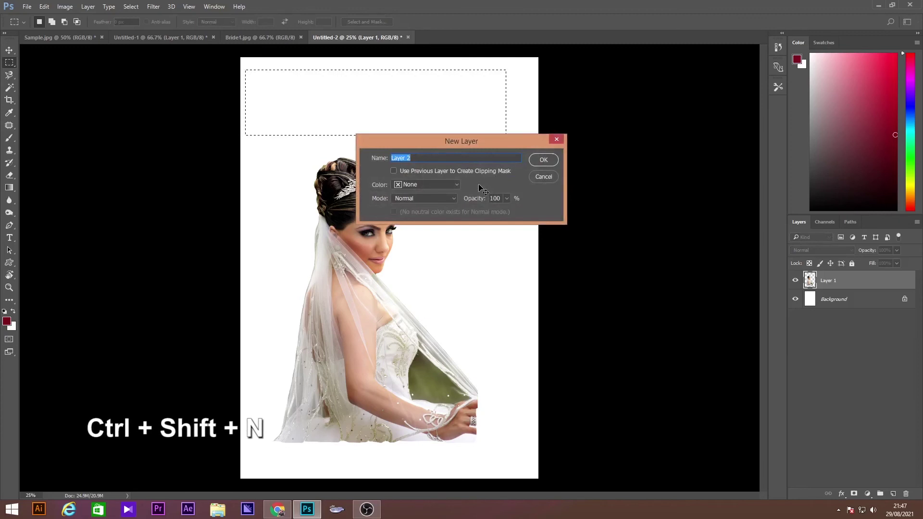
pyautogui.press('Return')
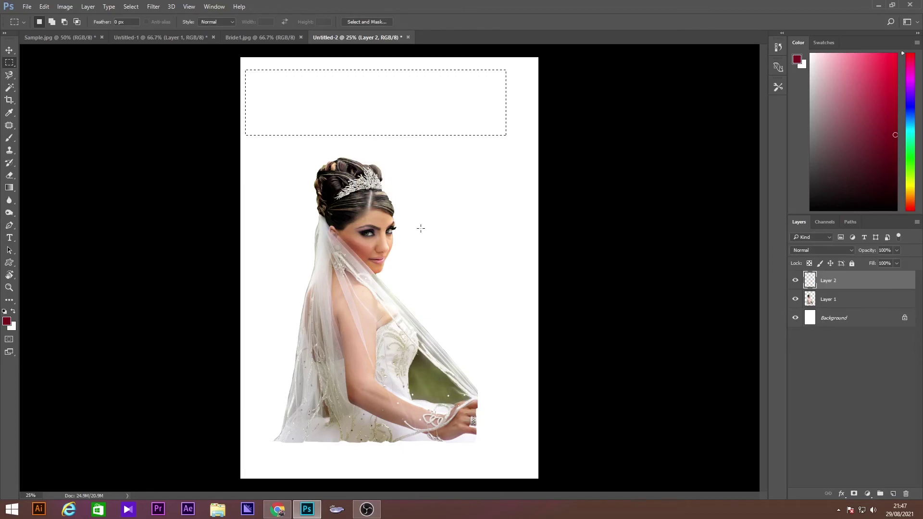
pyautogui.press('alt')
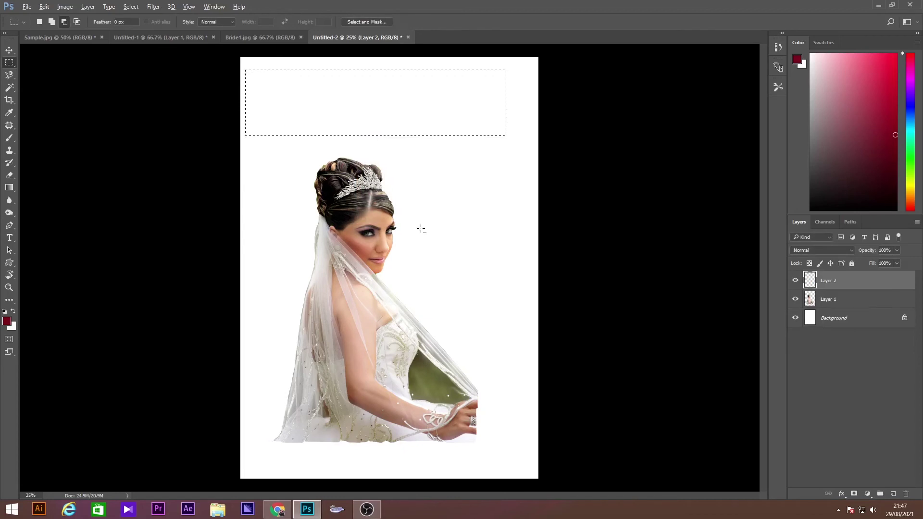
pyautogui.hotkey('alt', 'BackSpace')
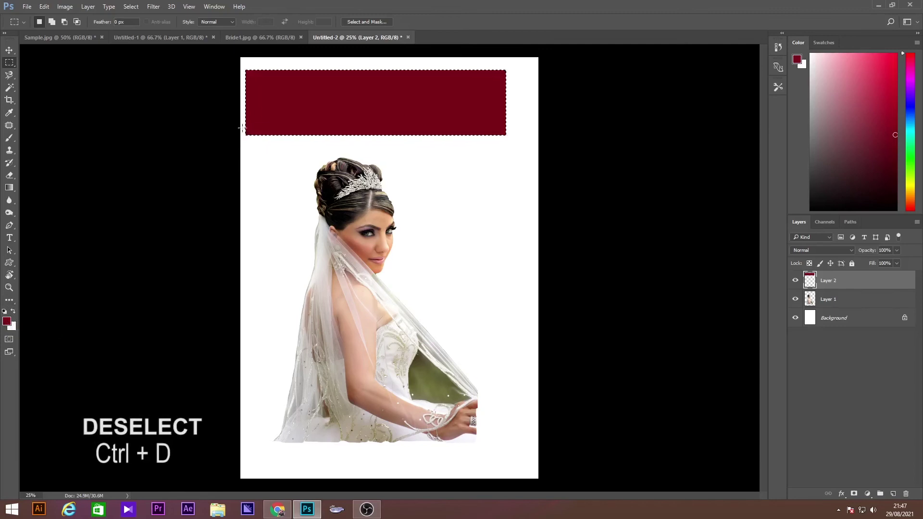
pyautogui.hotkey('ctrl', 'd')
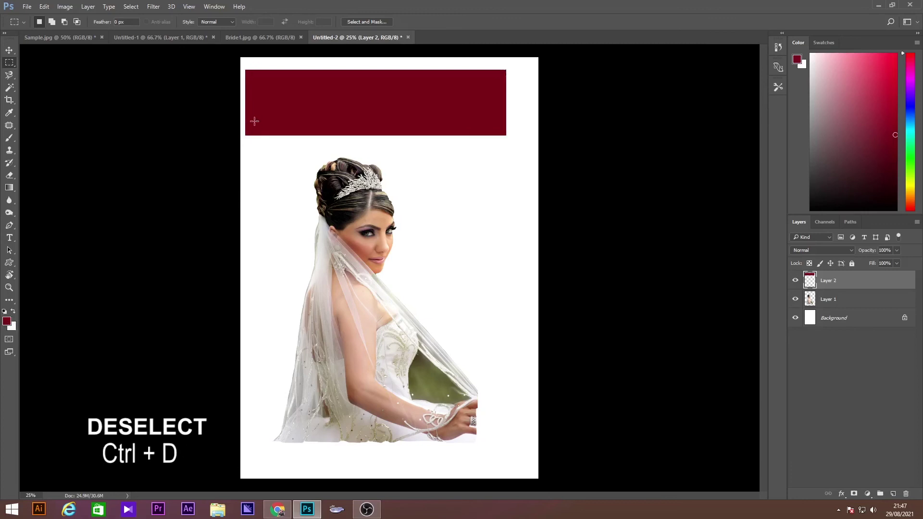
# Stretch the red rectangle to all four edges of the A4 page.
pyautogui.press('v')
pyautogui.moveTo(322, 117); pyautogui.dragTo(315, 112)
pyautogui.hotkey('ctrl', 't')
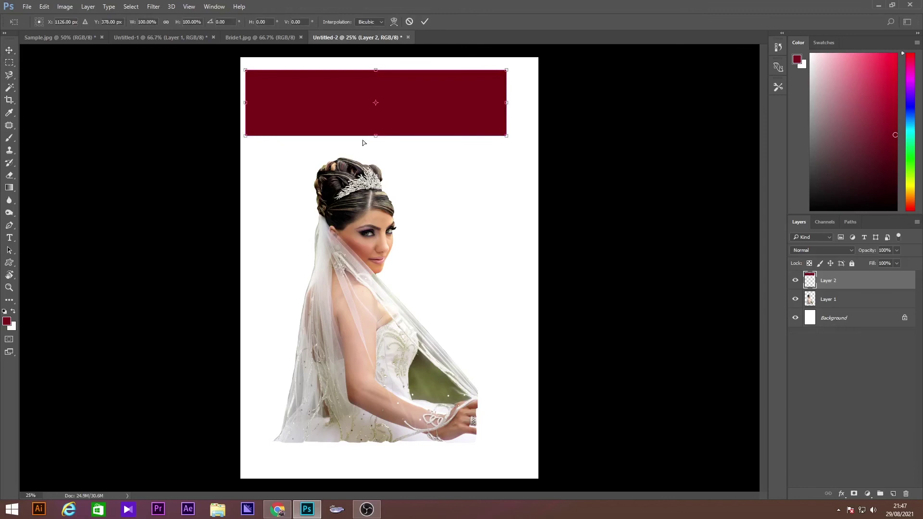
pyautogui.moveTo(376, 136); pyautogui.dragTo(375, 480)
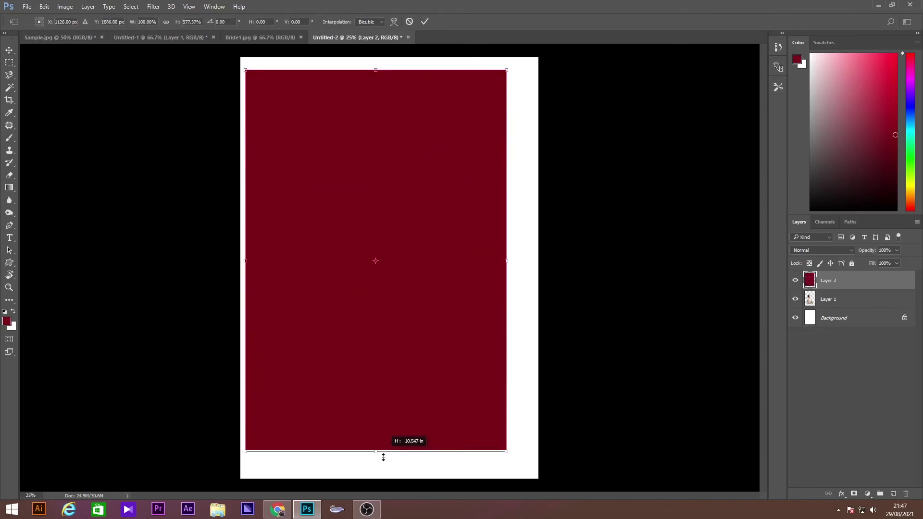
pyautogui.moveTo(506, 275); pyautogui.dragTo(538, 275)
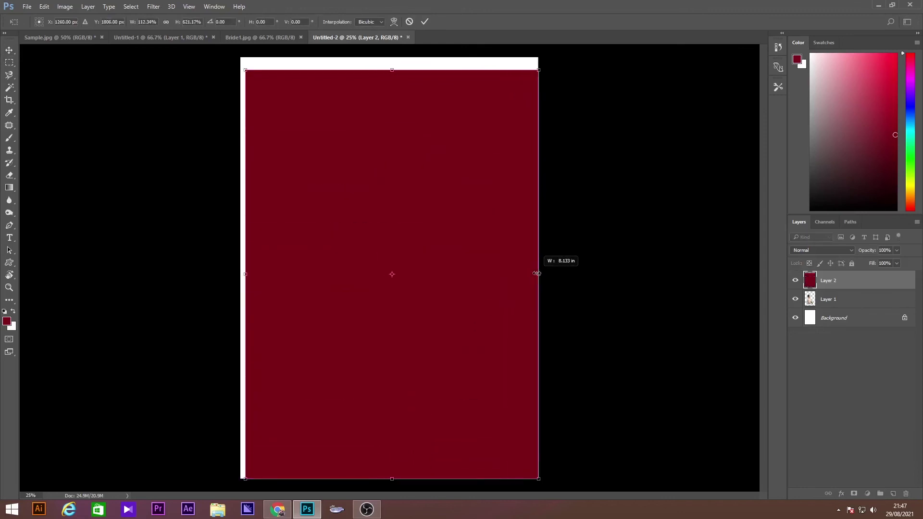
pyautogui.moveTo(247, 273); pyautogui.dragTo(239, 272)
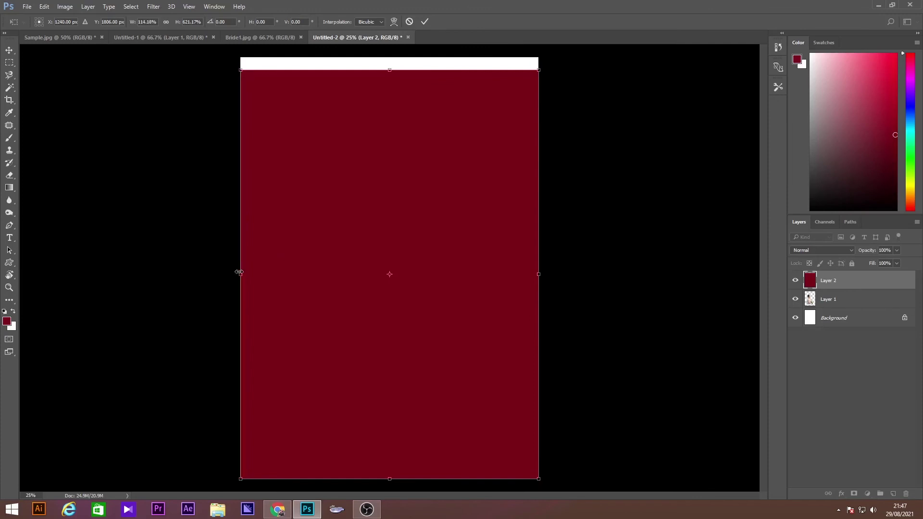
pyautogui.moveTo(390, 70); pyautogui.dragTo(390, 58)
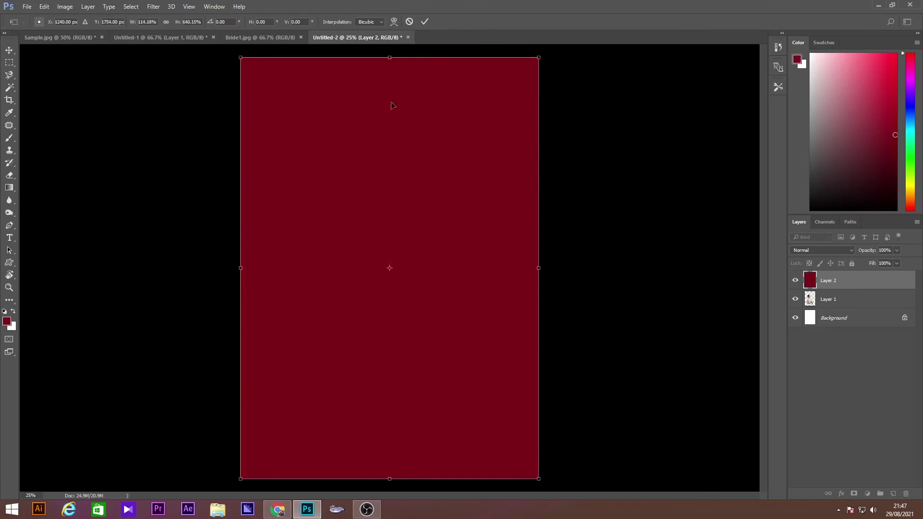
pyautogui.press('Return')
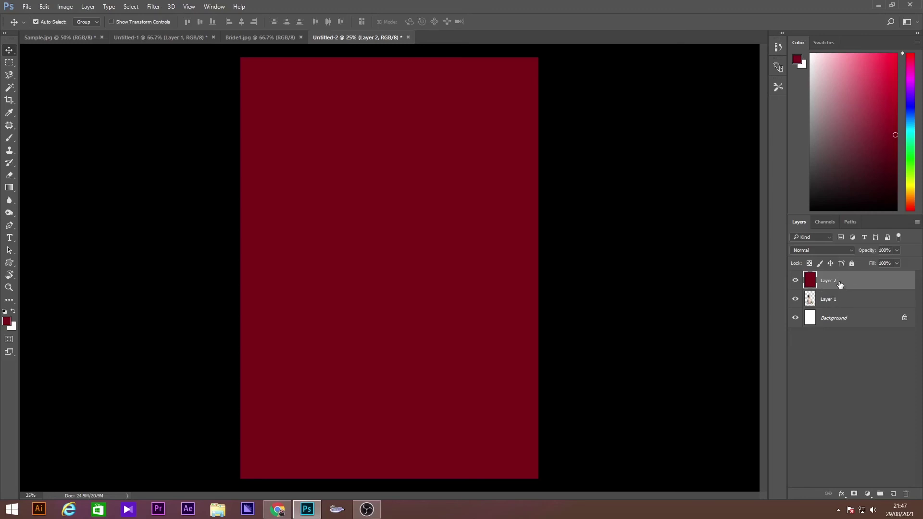
# Move the dark red Layer 2 beneath the bride's Layer 1 in the layer stack.
pyautogui.moveTo(841, 283); pyautogui.dragTo(839, 306)
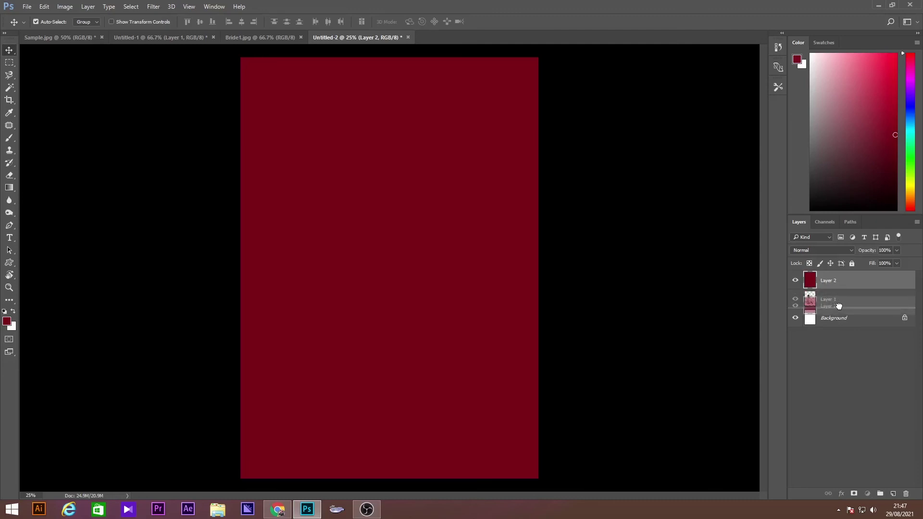
pyautogui.moveTo(839, 307); pyautogui.dragTo(840, 309)
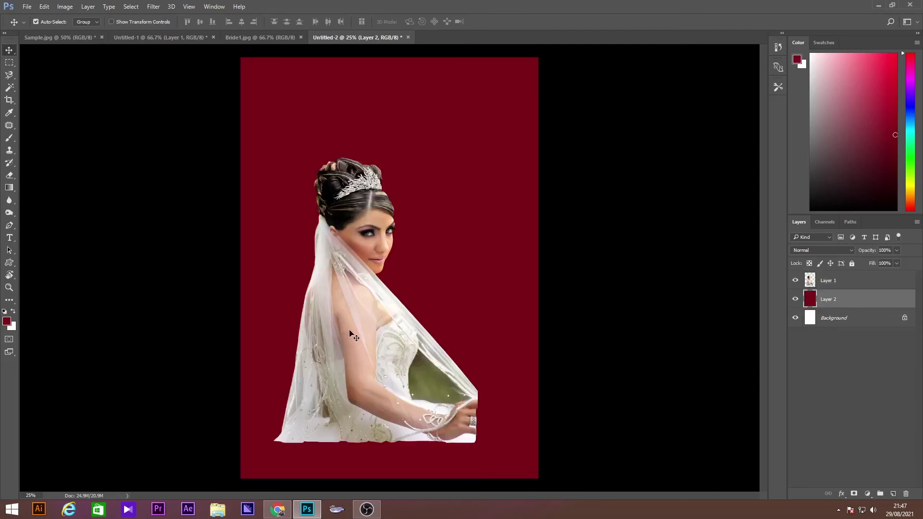
pyautogui.moveTo(354, 336); pyautogui.dragTo(350, 343)
# Zoom in to inspect the bride cutout's edges against the red, then zoom back out.
pyautogui.scroll(1, 349, 339)
pyautogui.scroll(1, 356, 336)
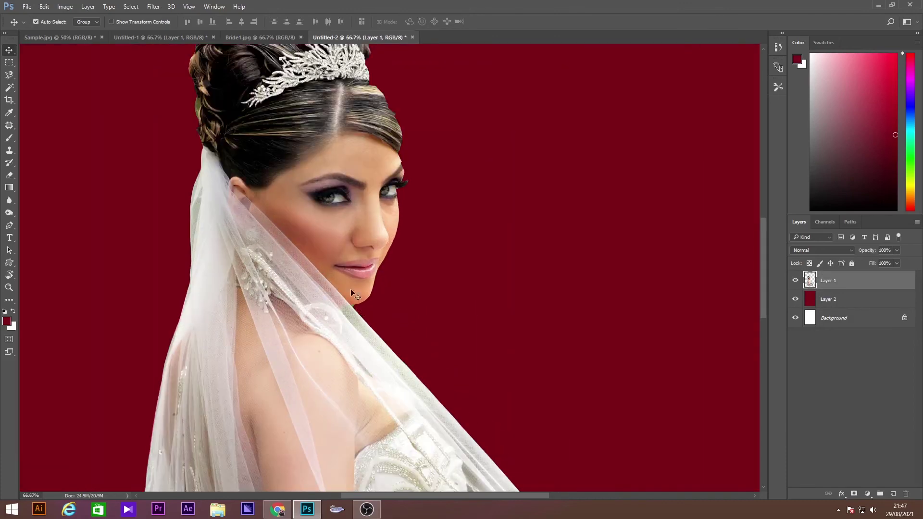
pyautogui.scroll(1, 366, 329)
pyautogui.scroll(2, 367, 326)
pyautogui.scroll(3, 389, 206)
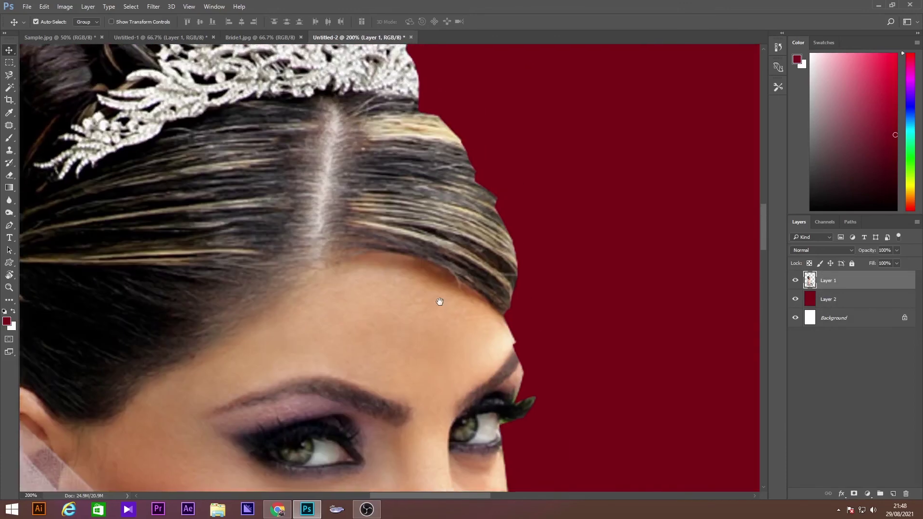
pyautogui.scroll(2, 439, 303)
pyautogui.scroll(1, 465, 225)
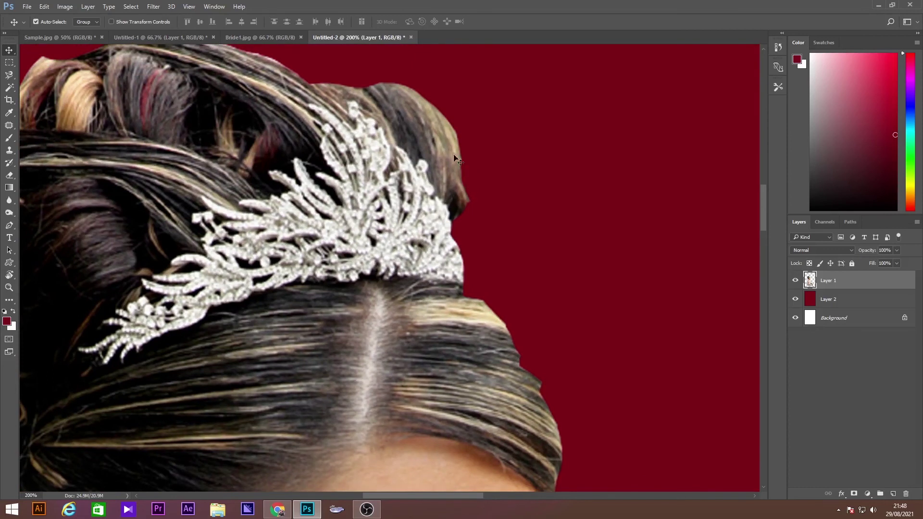
pyautogui.scroll(1, 456, 163)
pyautogui.scroll(1, 438, 185)
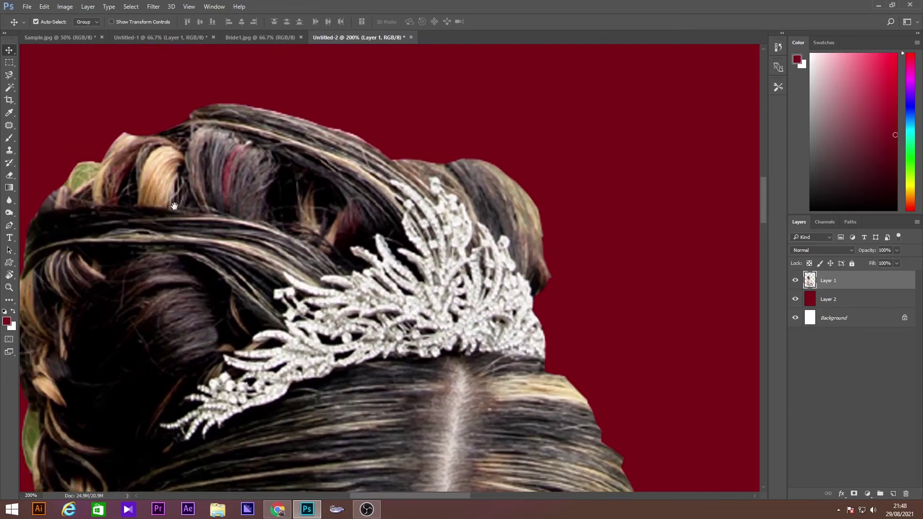
pyautogui.moveTo(174, 205); pyautogui.dragTo(429, 172)
pyautogui.scroll(-3, 277, 302)
pyautogui.scroll(-1, 309, 293)
pyautogui.scroll(1, 332, 155)
pyautogui.scroll(-1, 332, 155)
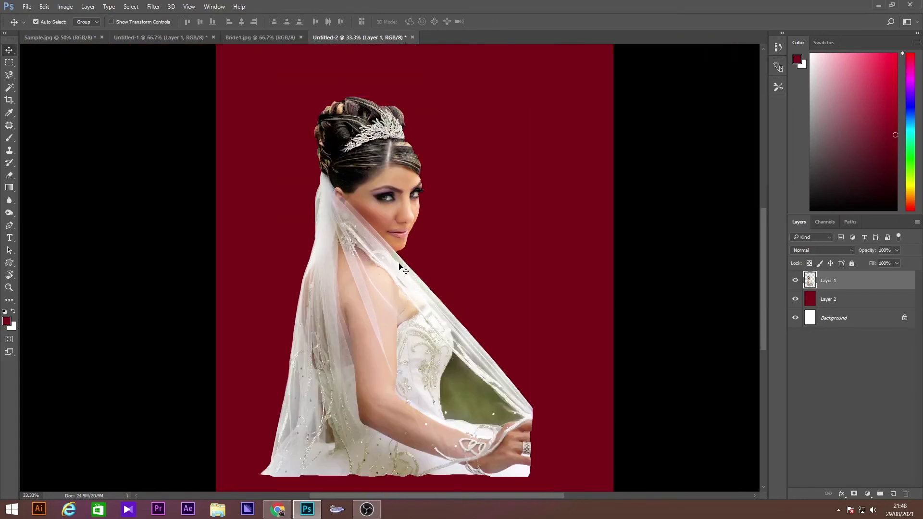
# Switch to Bride1.jpg, clear the old selection, and zoom in on the bride's face.
pyautogui.click(262, 36)
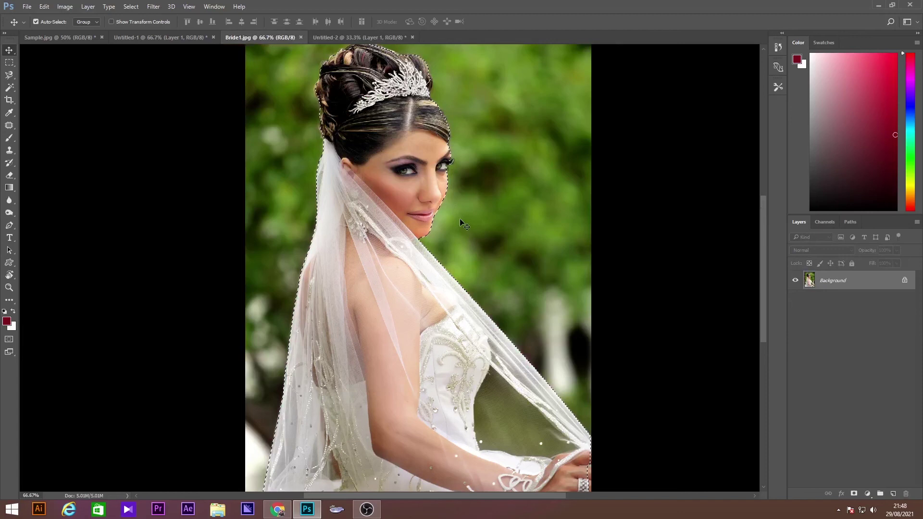
pyautogui.hotkey('ctrl', 'd')
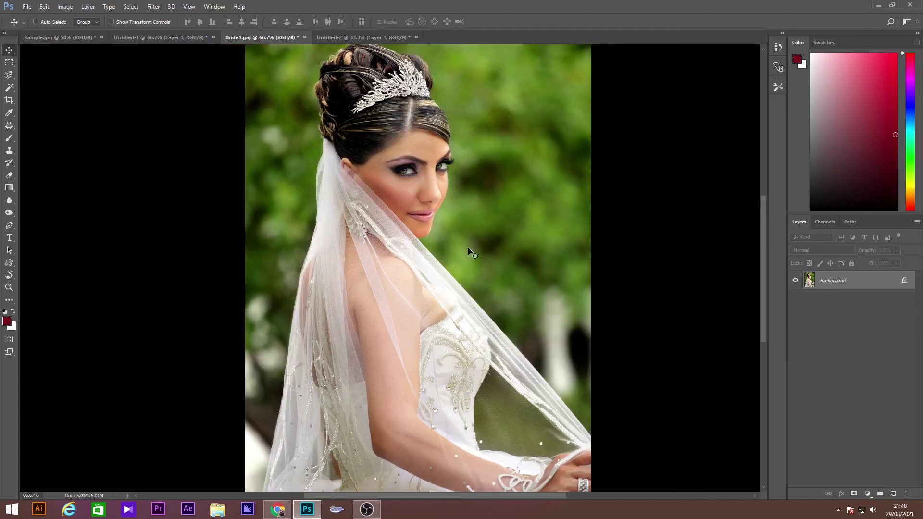
pyautogui.hotkey('ctrl', '+')
pyautogui.moveTo(488, 273); pyautogui.dragTo(442, 189)
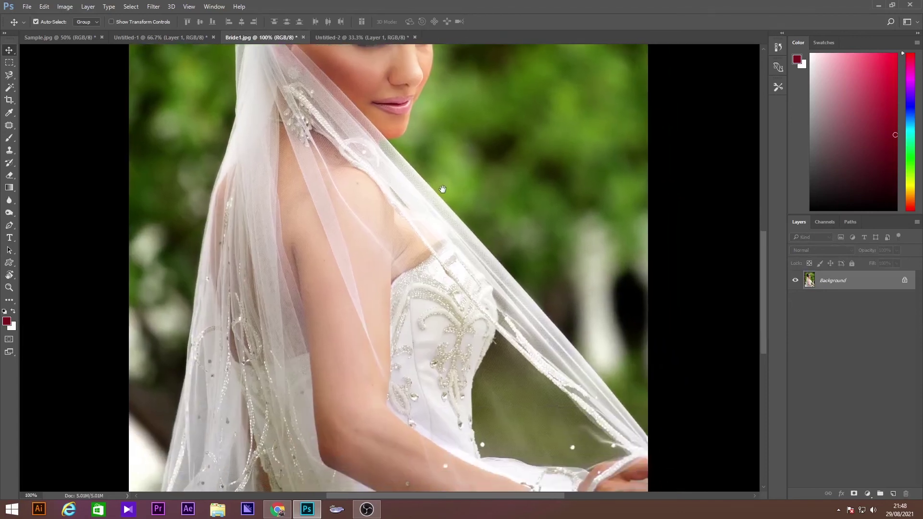
pyautogui.moveTo(423, 124)
pyautogui.mouseDown()
pyautogui.moveTo(477, 311)
pyautogui.moveTo(429, 178)
pyautogui.mouseUp()
pyautogui.hotkey('ctrl', '+')
pyautogui.hotkey('ctrl', '+')
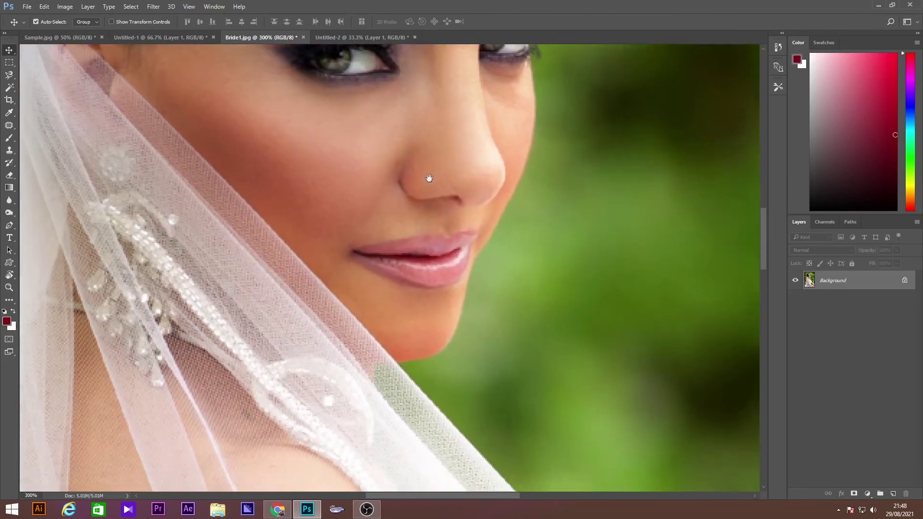
# Choose the Magnetic Lasso tool and zoom out to show the hair and tiara.
pyautogui.click(9, 79)
pyautogui.click(53, 92)
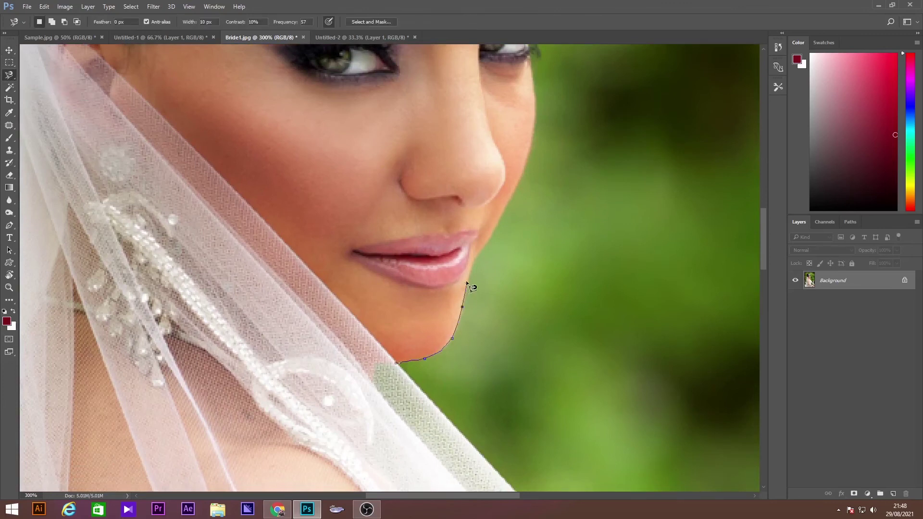
pyautogui.scroll(5, 526, 105)
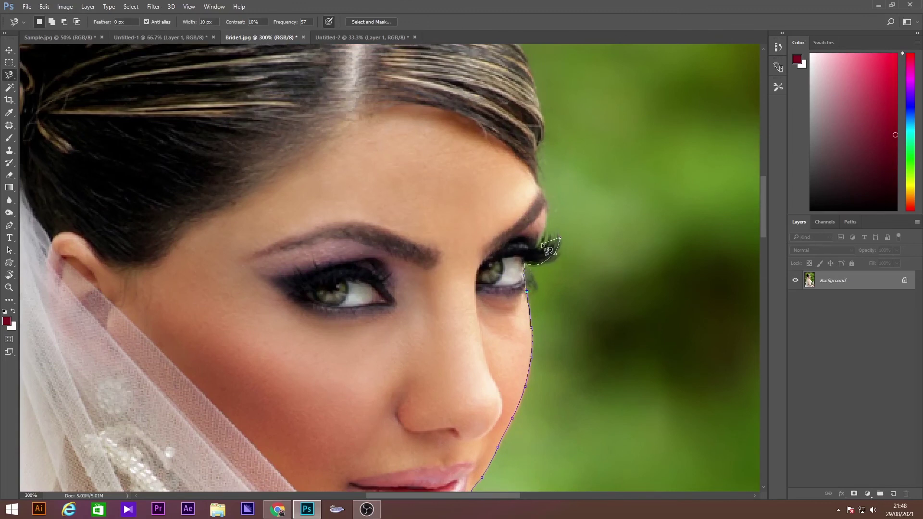
pyautogui.hotkey('ctrl', '-')
pyautogui.scroll(5, 538, 179)
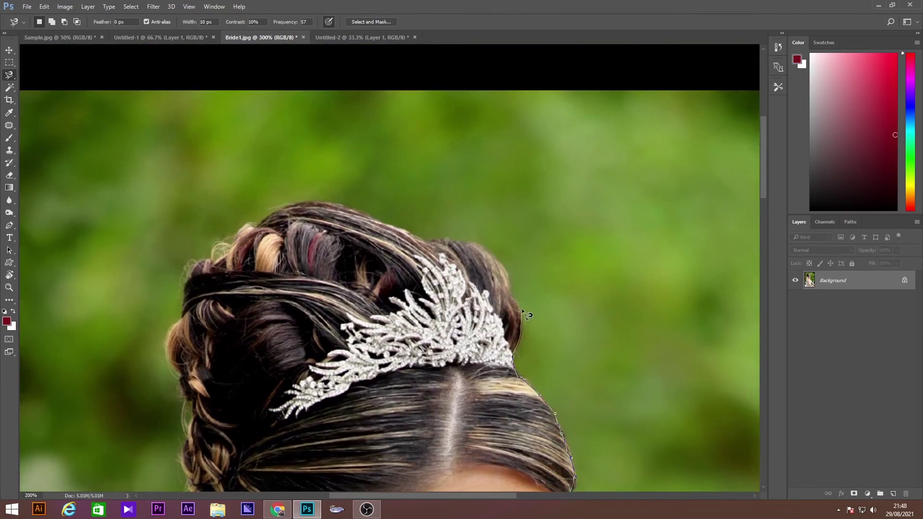
# Trace down the veil, along the bottom and right edges, and close the selection.
pyautogui.moveTo(177, 457); pyautogui.dragTo(247, 145)
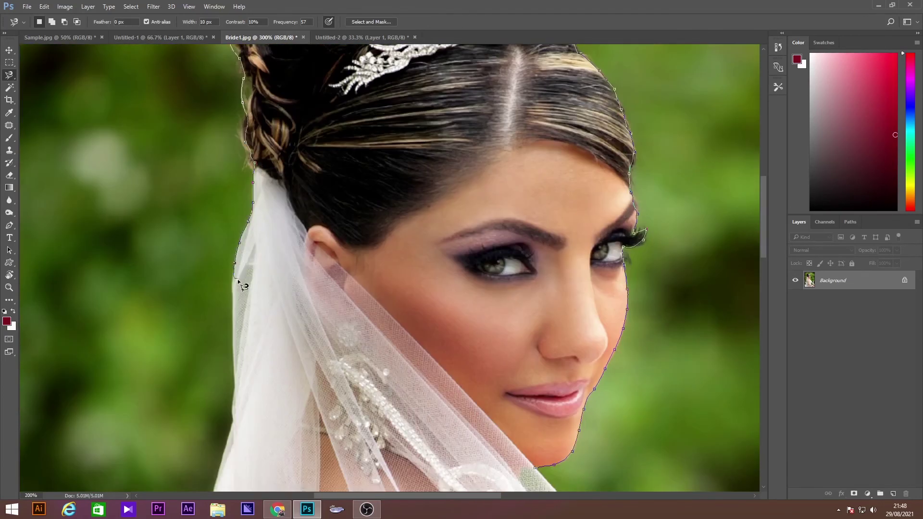
pyautogui.moveTo(238, 279); pyautogui.dragTo(284, 264)
pyautogui.moveTo(289, 336); pyautogui.dragTo(311, 242)
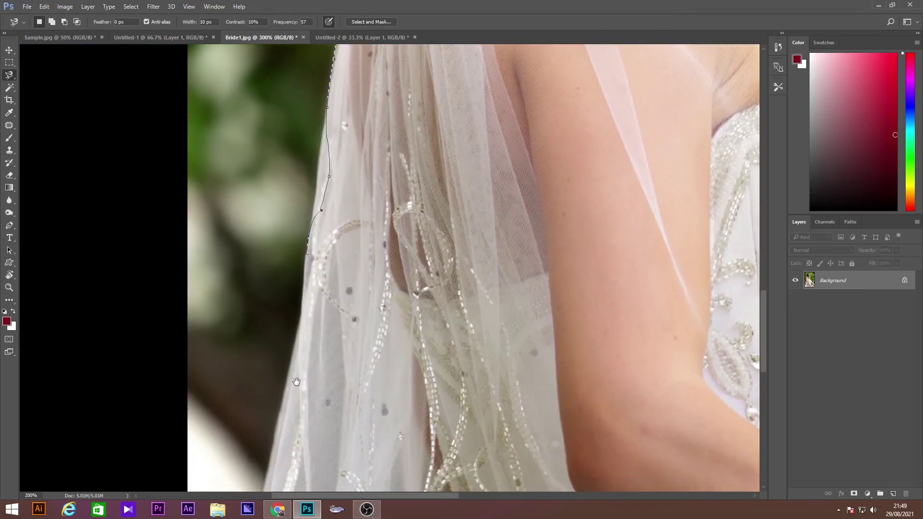
pyautogui.moveTo(296, 382); pyautogui.dragTo(323, 200)
pyautogui.moveTo(274, 441); pyautogui.dragTo(305, 192)
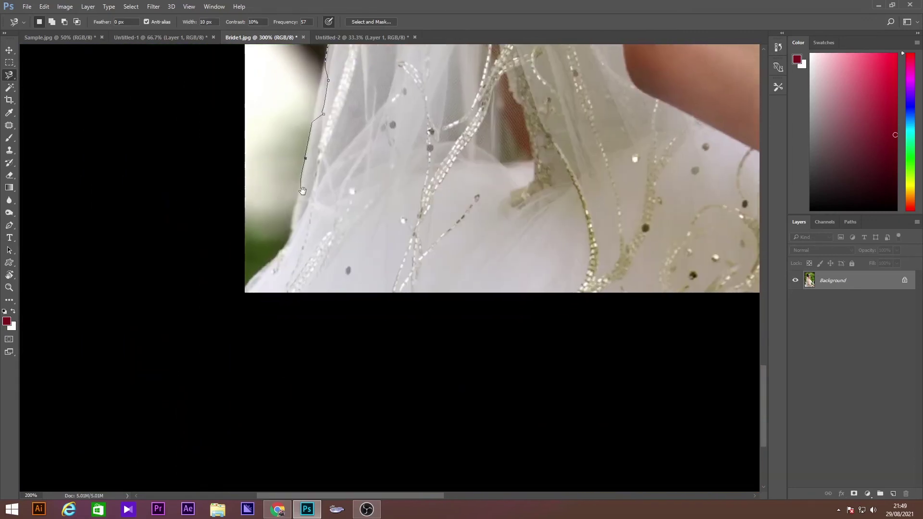
pyautogui.moveTo(628, 291); pyautogui.dragTo(412, 387)
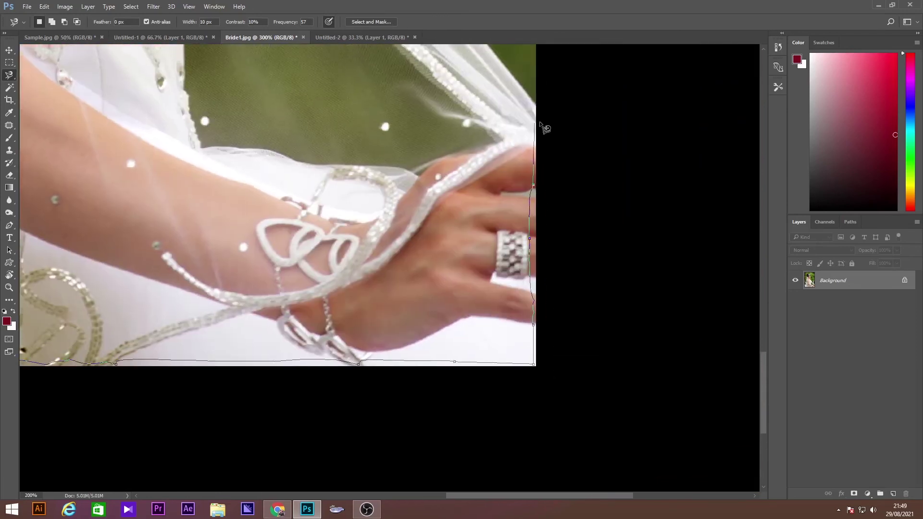
pyautogui.scroll(5, 547, 129)
pyautogui.hotkey('ctrl', '-')
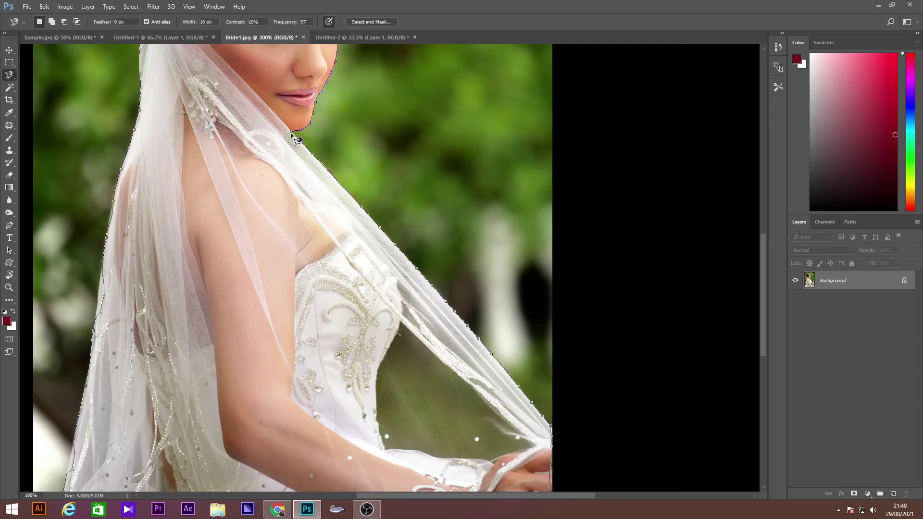
pyautogui.click(296, 138)
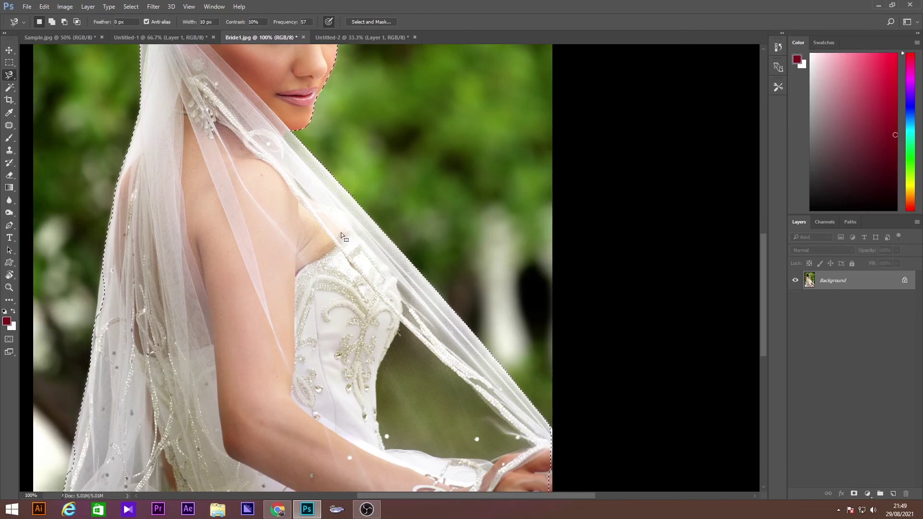
pyautogui.hotkey('ctrl', 'd')
pyautogui.hotkey('ctrl', 'z')
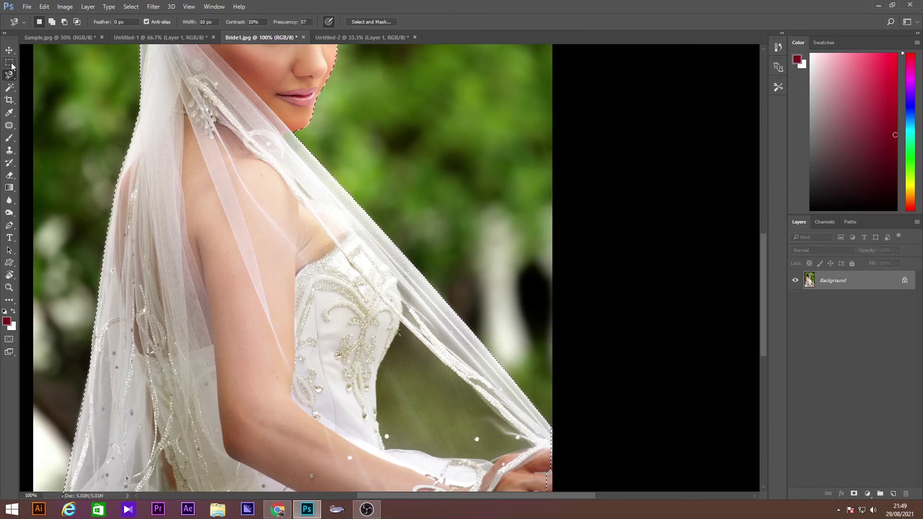
# Feather the bride selection with a Feather Radius of 2 pixels.
pyautogui.rightClick(198, 153)
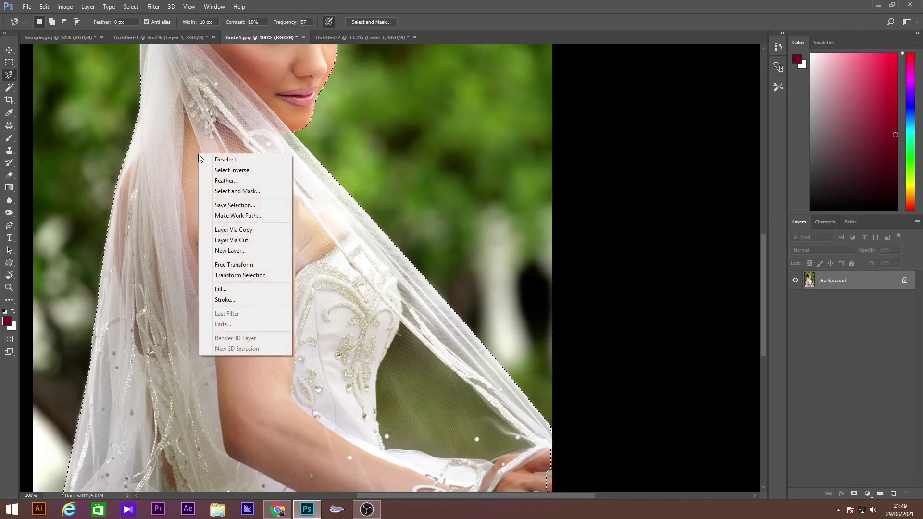
pyautogui.click(185, 119)
pyautogui.rightClick(279, 179)
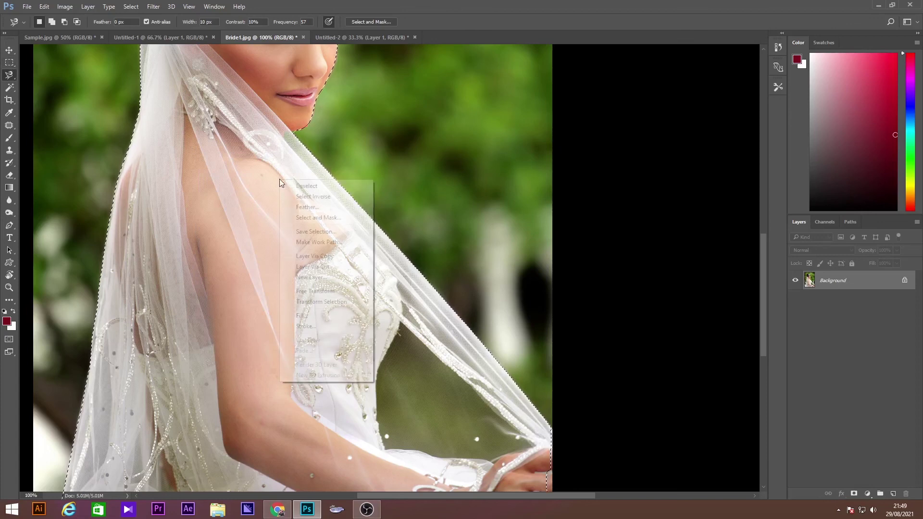
pyautogui.click(308, 207)
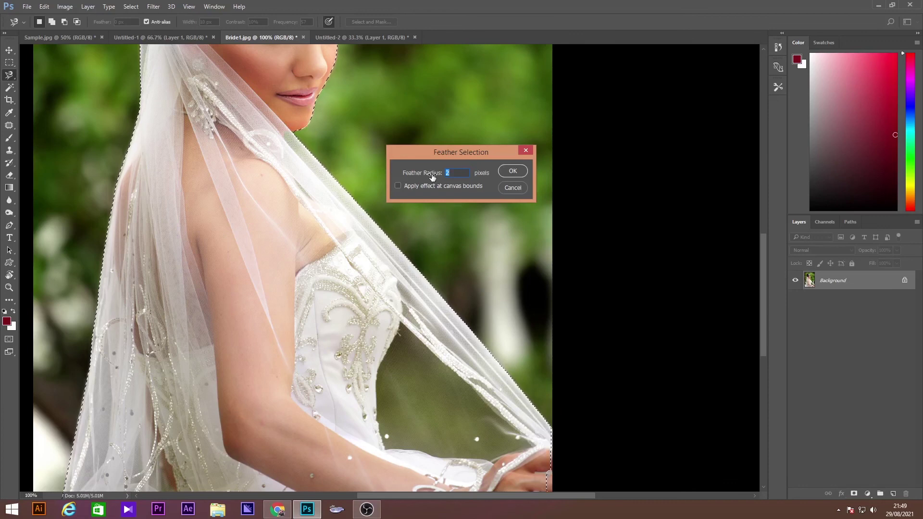
pyautogui.click(513, 172)
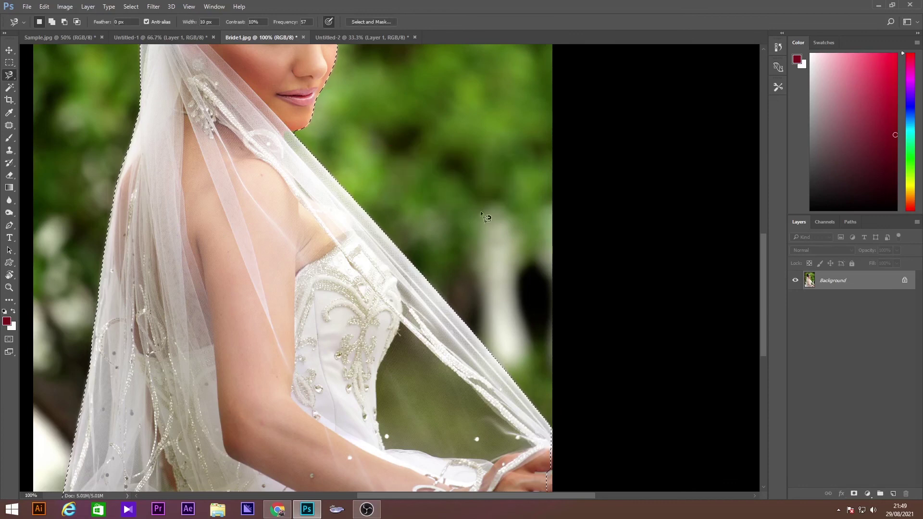
# Drag the feathered bride into Untitled-2, enlarge it to match, and place it right.
pyautogui.press('v')
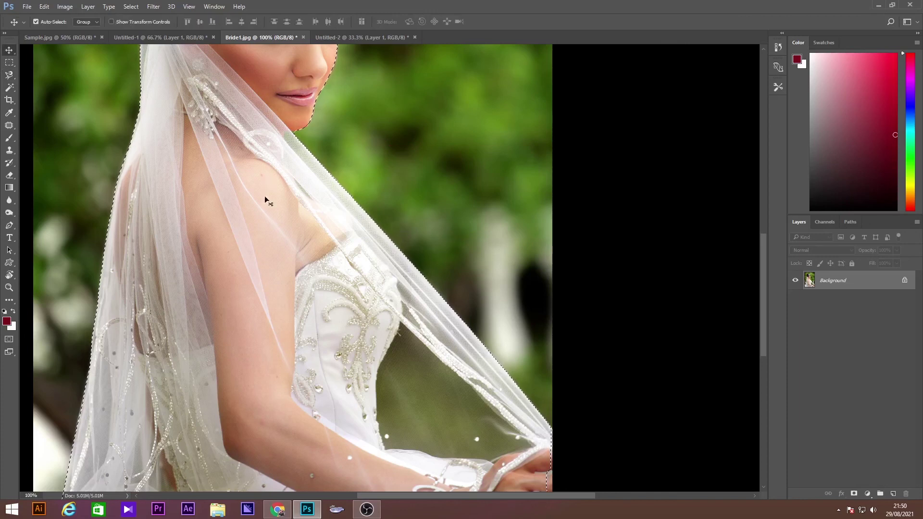
pyautogui.moveTo(239, 210)
pyautogui.mouseDown()
pyautogui.moveTo(308, 74)
pyautogui.moveTo(458, 269)
pyautogui.moveTo(336, 367)
pyautogui.mouseUp()
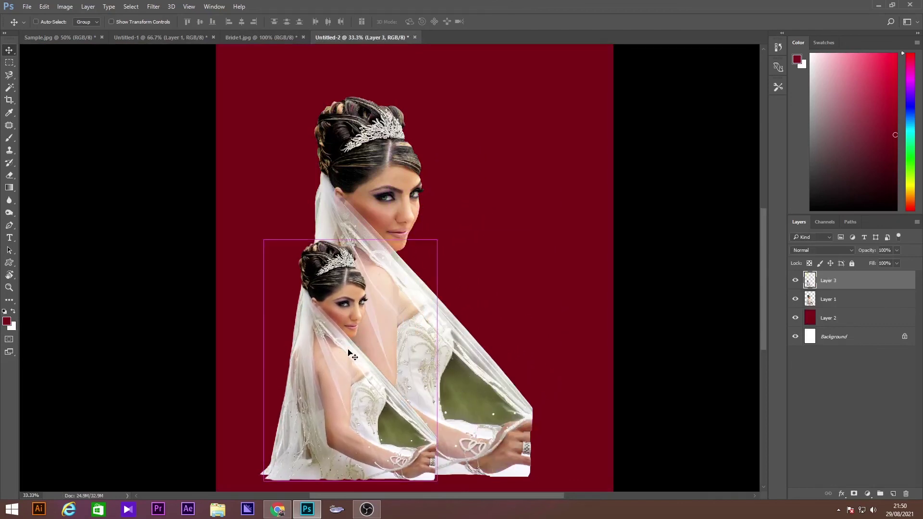
pyautogui.hotkey('ctrl', 't')
pyautogui.moveTo(432, 243); pyautogui.dragTo(526, 83)
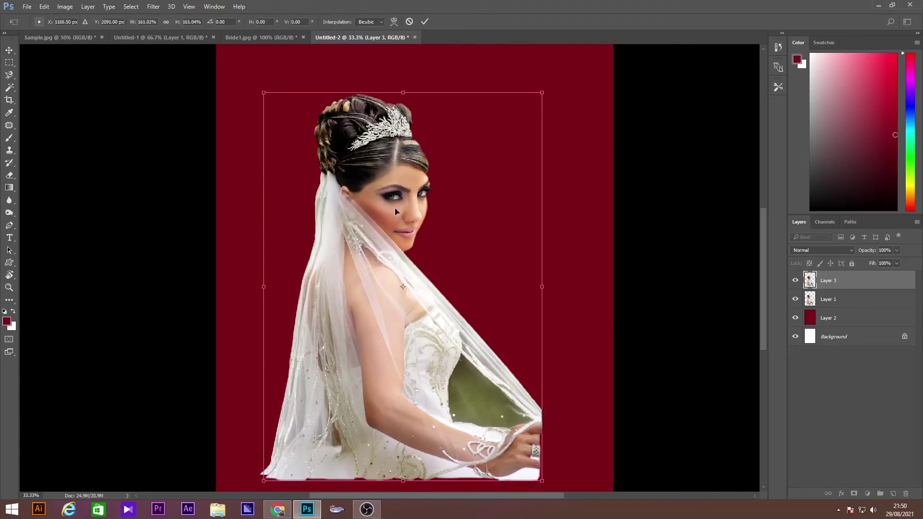
pyautogui.press('Return')
pyautogui.moveTo(392, 206); pyautogui.dragTo(507, 211)
# Zoom in to compare the hair and tiara edges of the two brides.
pyautogui.hotkey('ctrl', '+')
pyautogui.hotkey('ctrl', '+')
pyautogui.hotkey('ctrl', '+')
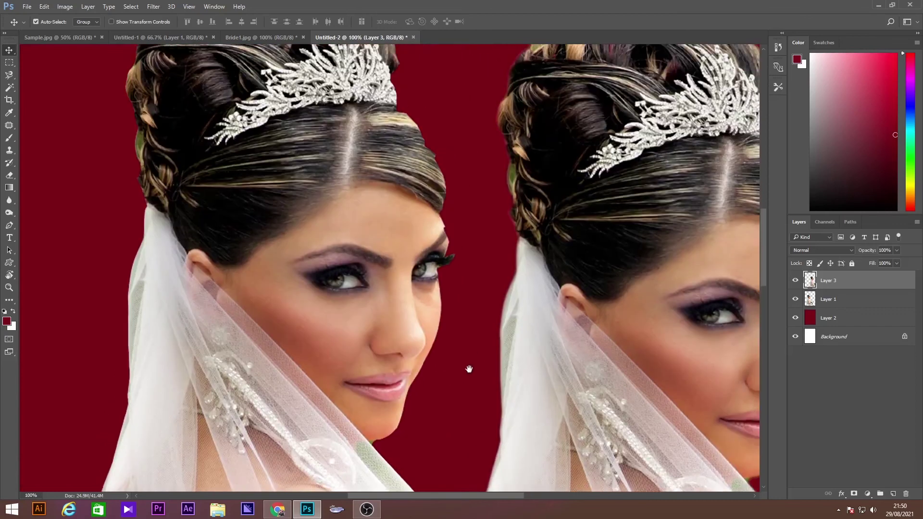
pyautogui.scroll(1, 471, 313)
pyautogui.hotkey('ctrl', '+')
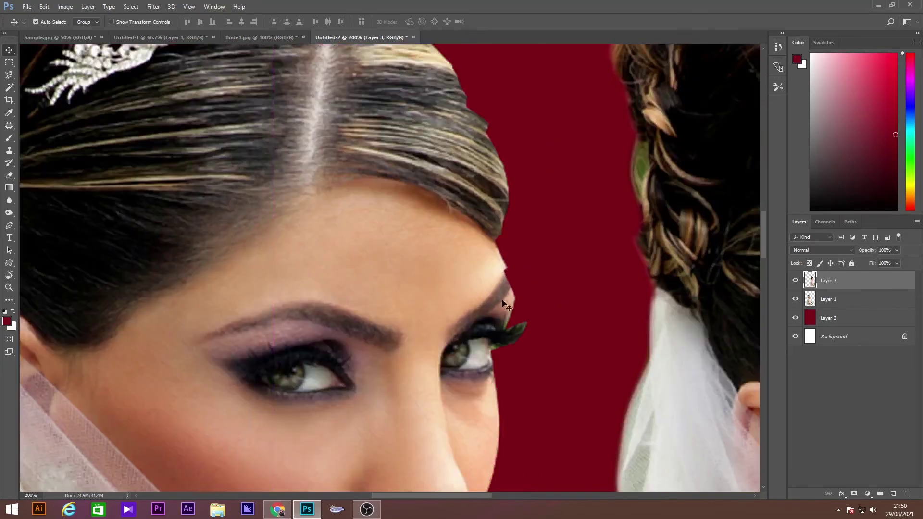
pyautogui.hotkey('ctrl', '-')
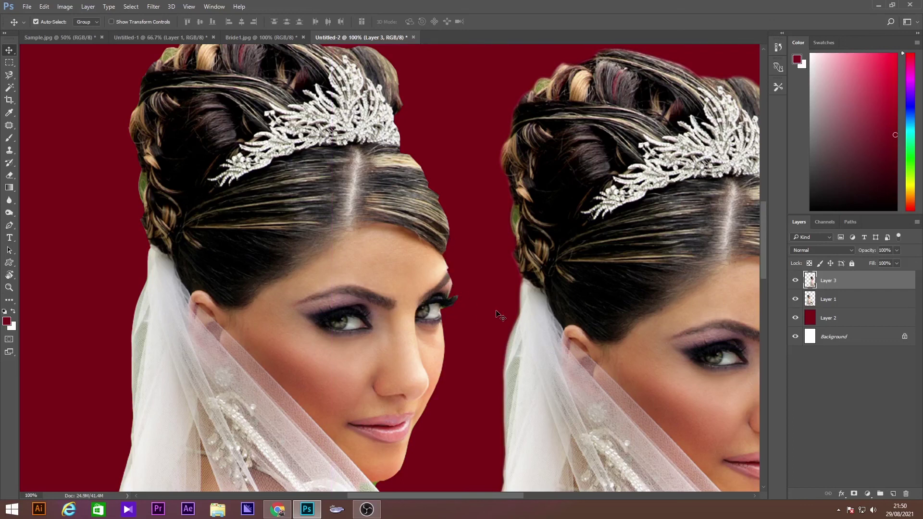
pyautogui.hotkey('ctrl', '+')
pyautogui.moveTo(635, 313); pyautogui.dragTo(470, 241)
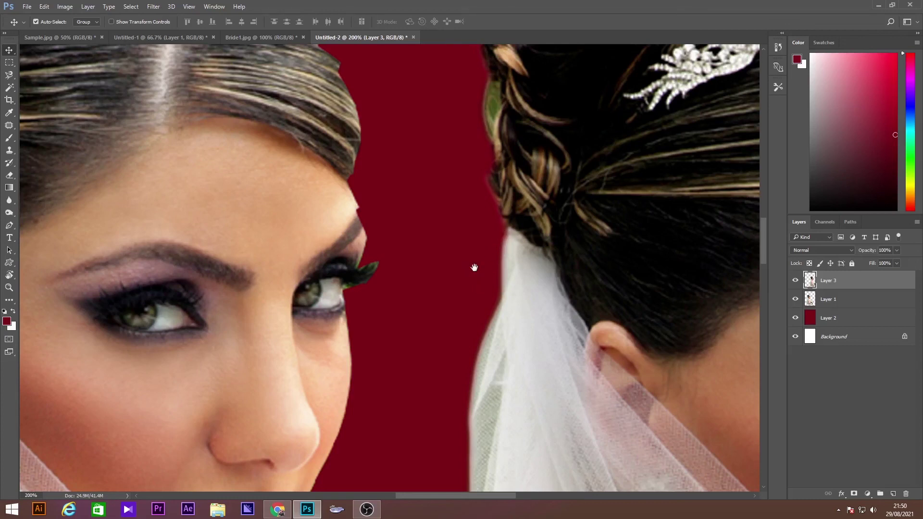
pyautogui.moveTo(474, 264); pyautogui.dragTo(494, 320)
pyautogui.moveTo(524, 177); pyautogui.dragTo(408, 282)
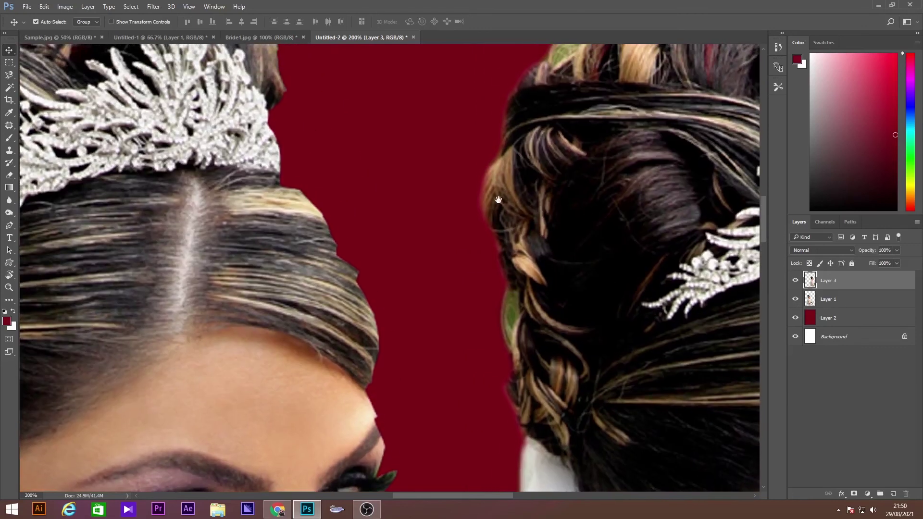
# Zoom back out to the whole page with both brides centred in view.
pyautogui.scroll(-3, 418, 226)
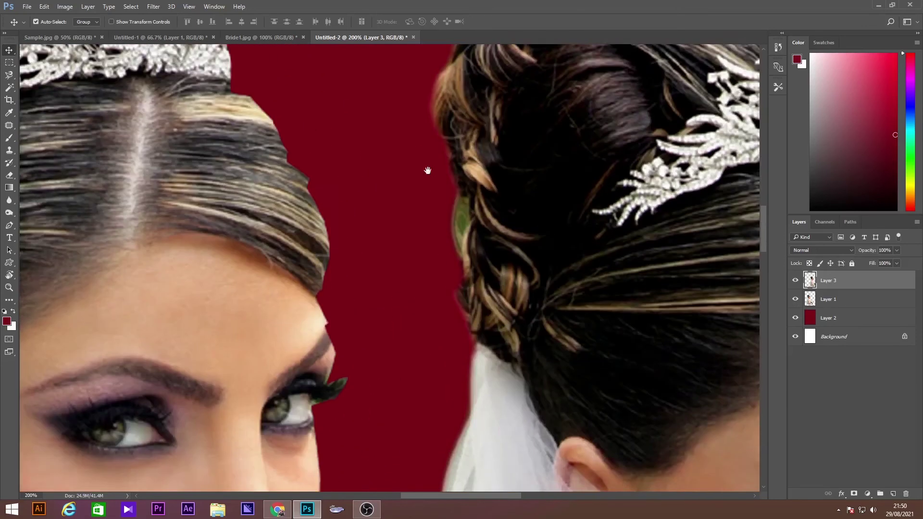
pyautogui.scroll(-3, 440, 221)
pyautogui.scroll(-3, 452, 281)
pyautogui.scroll(-2, 466, 241)
pyautogui.hotkey('ctrl', '-')
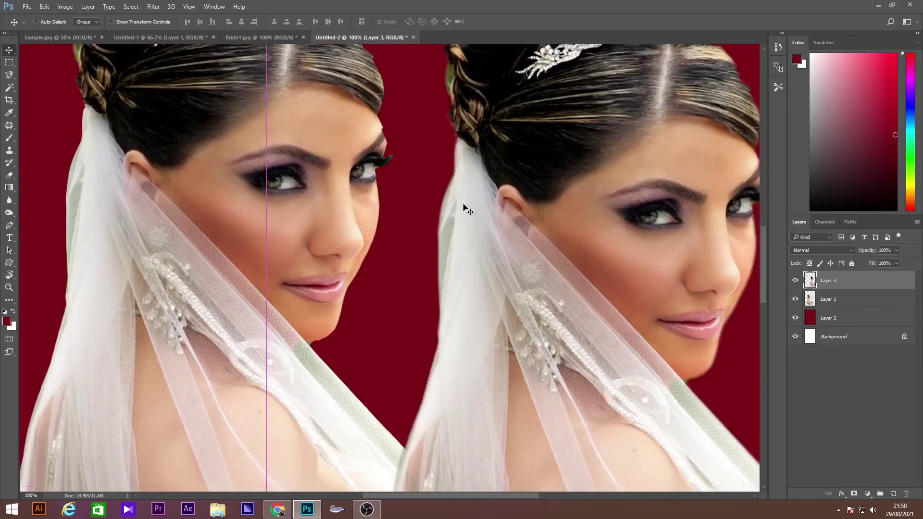
pyautogui.hotkey('ctrl', '-')
pyautogui.moveTo(409, 245); pyautogui.dragTo(413, 324)
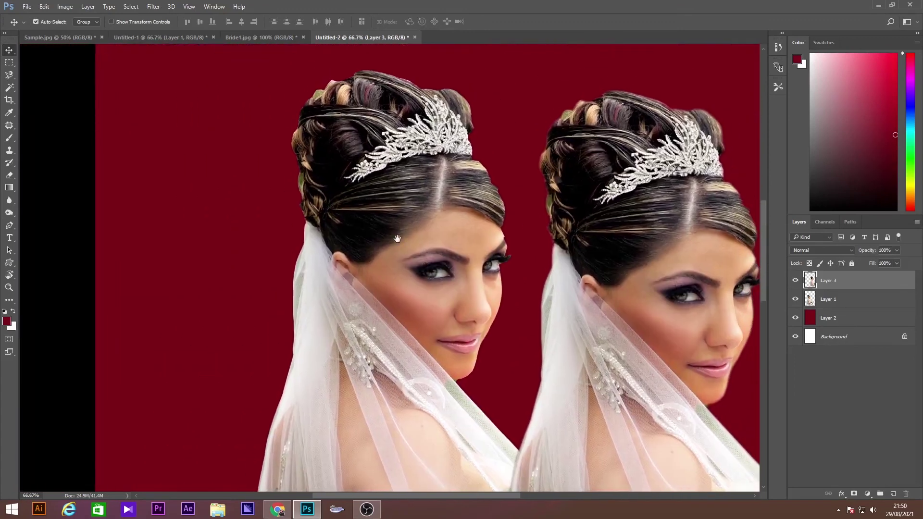
pyautogui.hscroll(2, 392, 237)
pyautogui.hscroll(2, 386, 293)
pyautogui.hotkey('ctrl', '-')
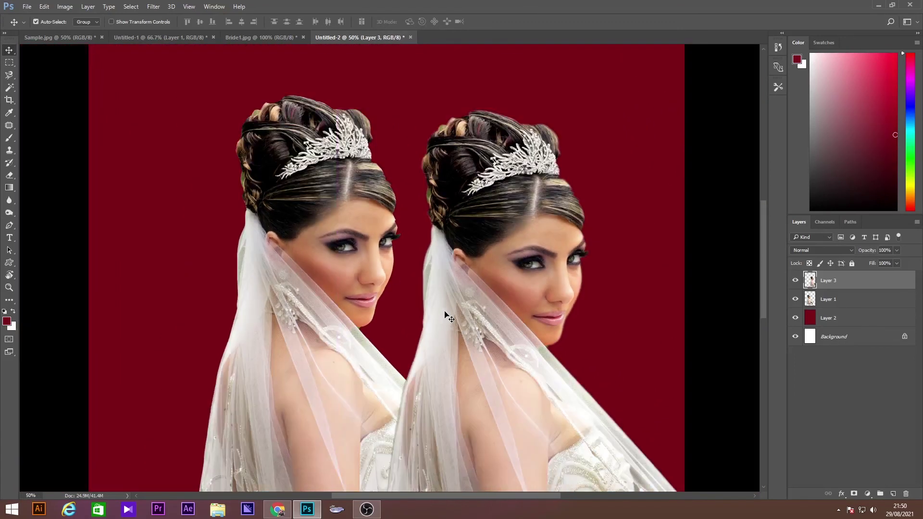
pyautogui.moveTo(444, 313); pyautogui.dragTo(403, 259)
pyautogui.hotkey('ctrl', '-')
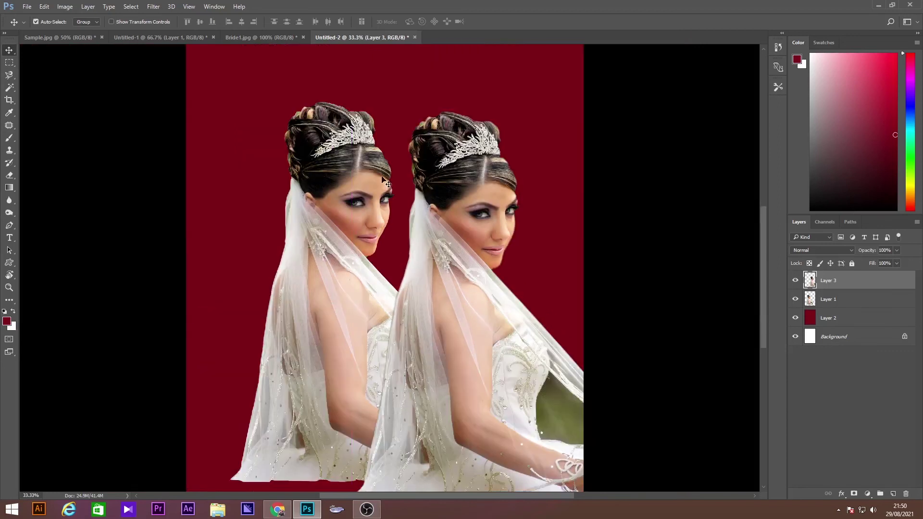
pyautogui.moveTo(335, 118); pyautogui.dragTo(350, 159)
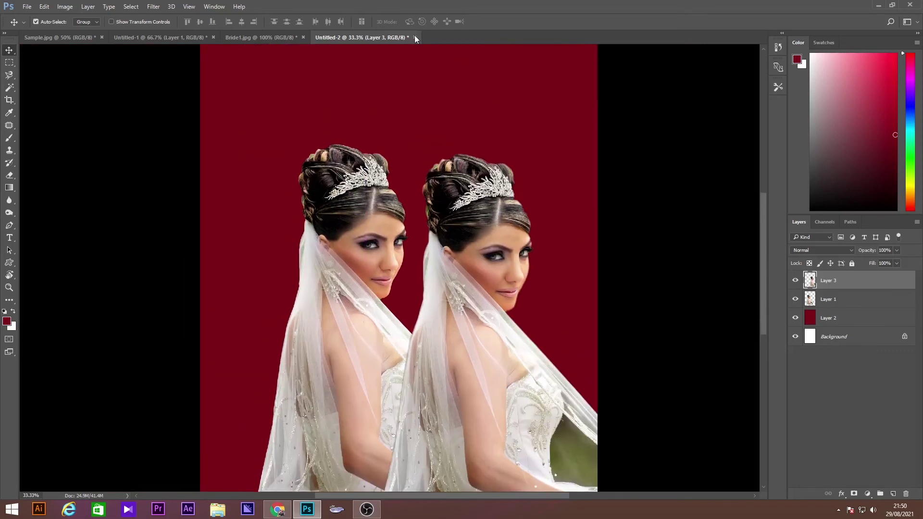
# Close Untitled-2 and Bride1.jpg without saving, then zoom out on Sample.jpg.
pyautogui.click(415, 37)
pyautogui.click(426, 186)
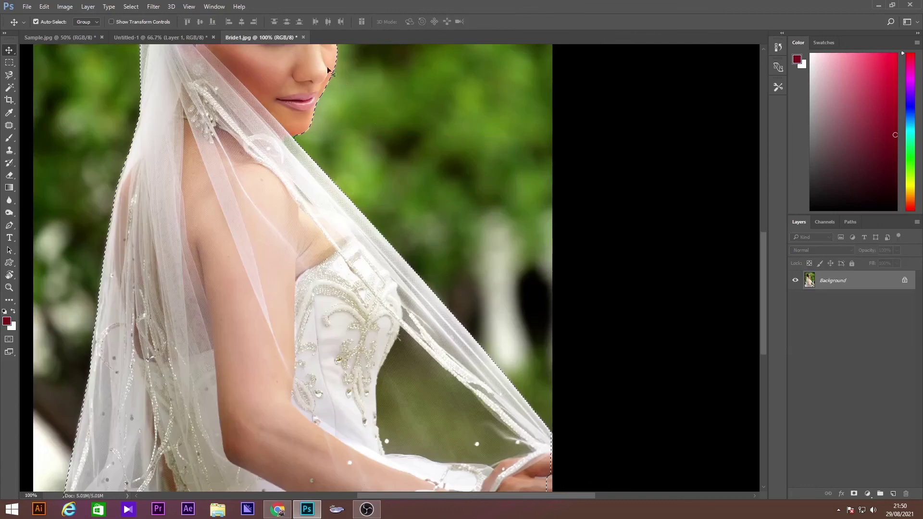
pyautogui.click(302, 37)
pyautogui.click(426, 185)
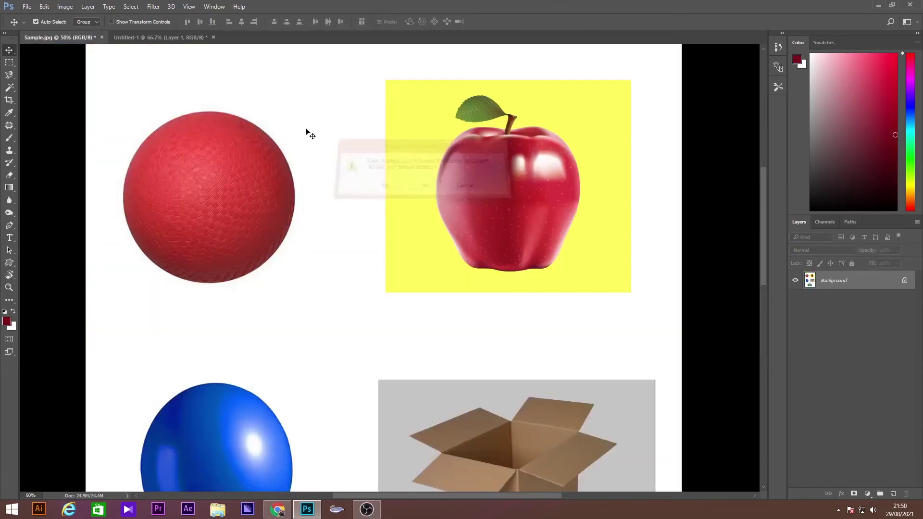
pyautogui.hotkey('ctrl', '-')
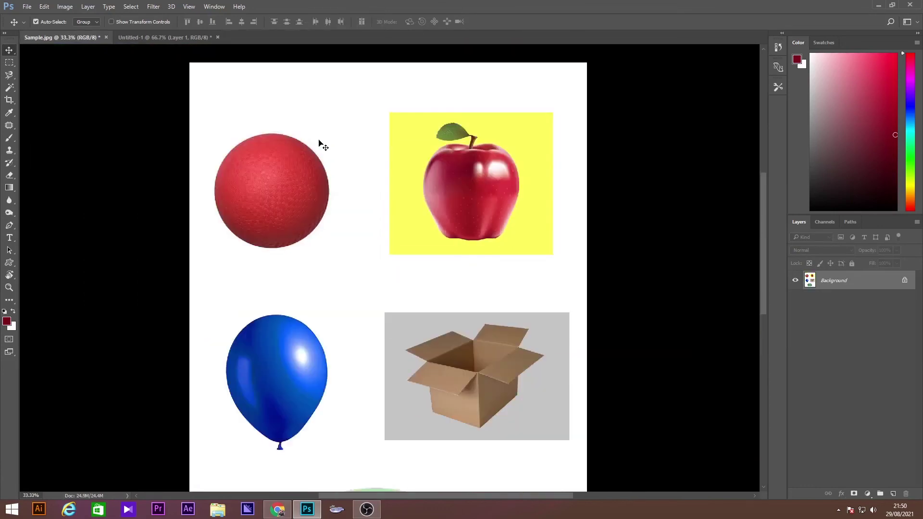